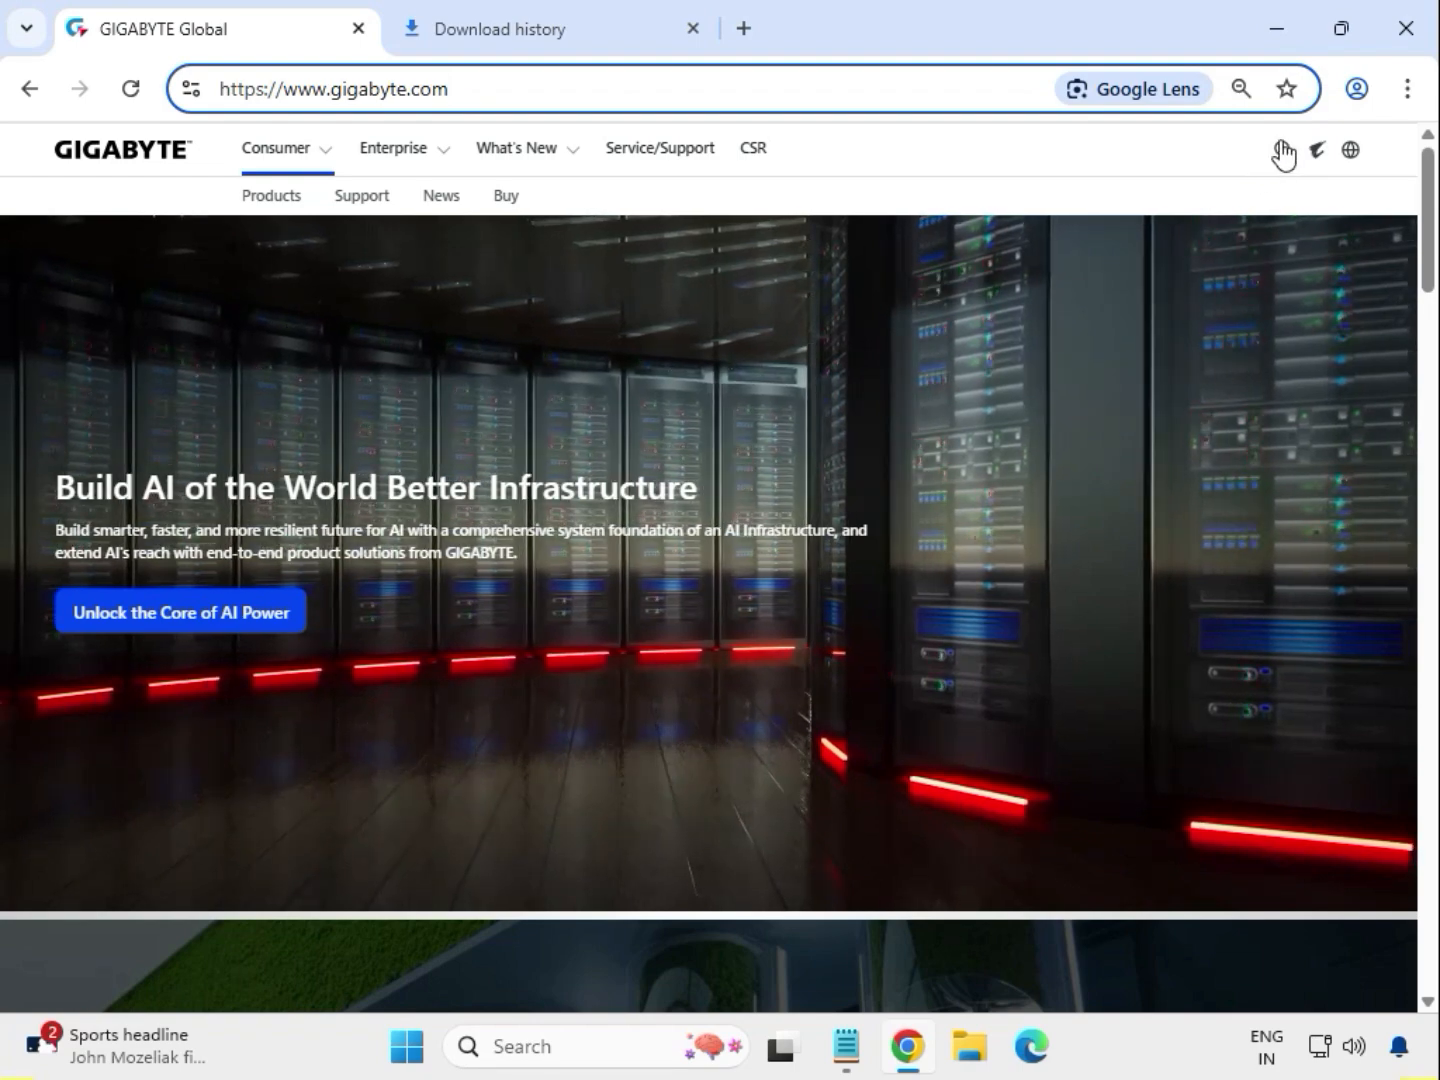
- Search the GIGABYTE site for "X570 AORUS MASTER" and filter the results to products
{"action": "left_click", "coordinate": [1278, 147]}
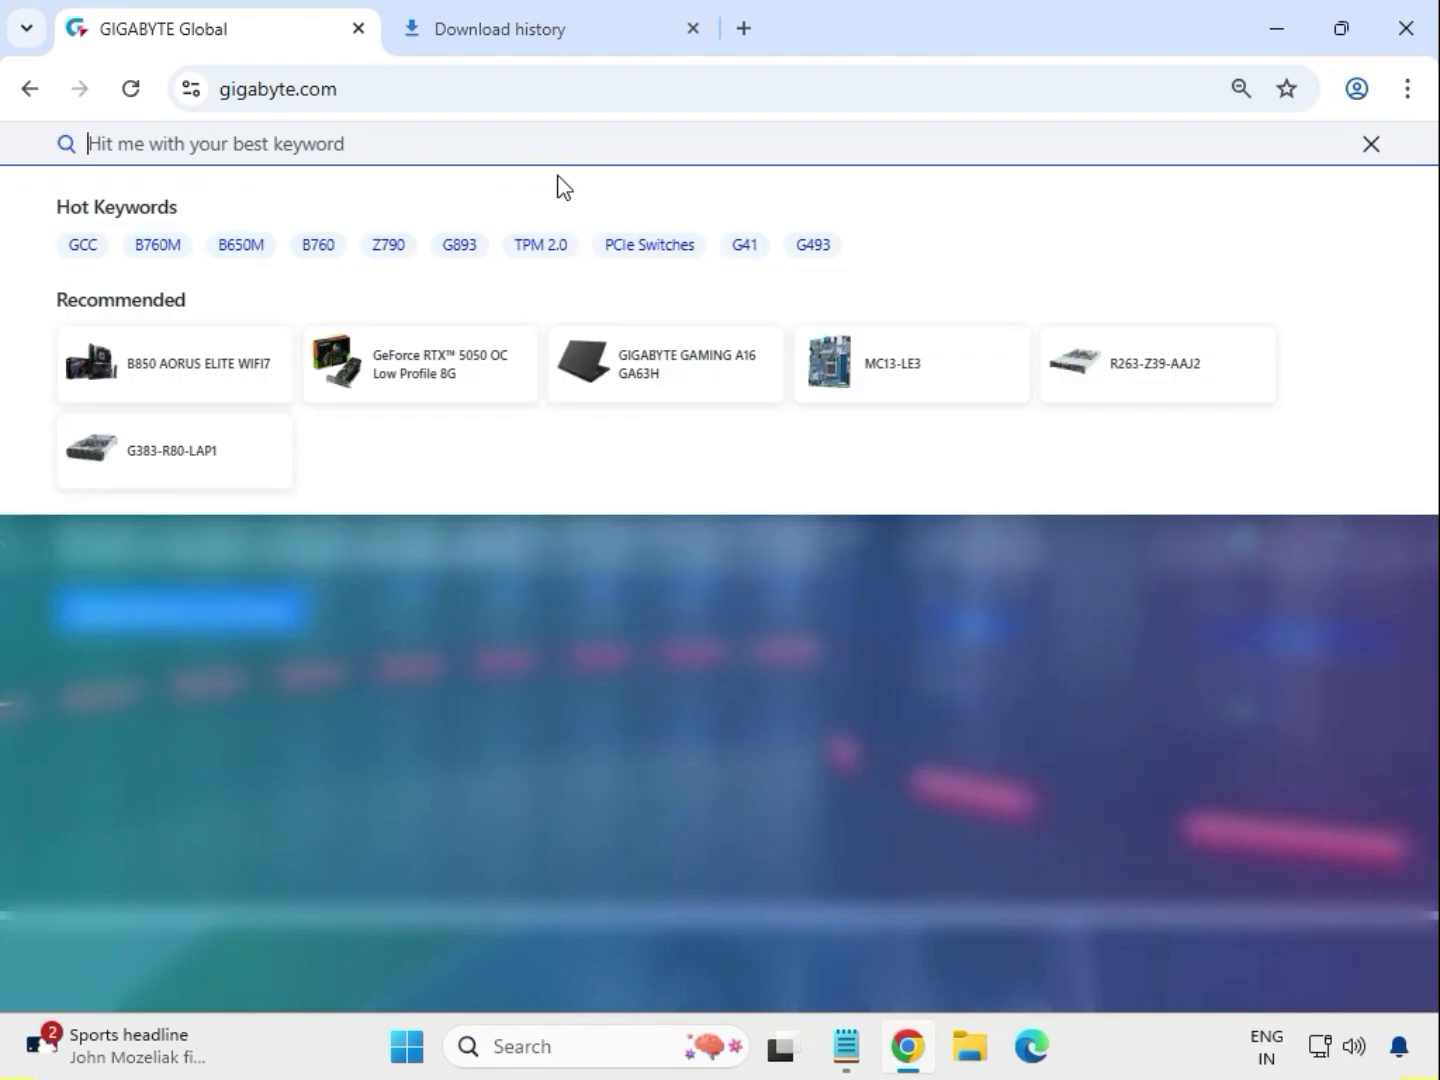
{"action": "type", "text": "X570 AORUS MASTER"}
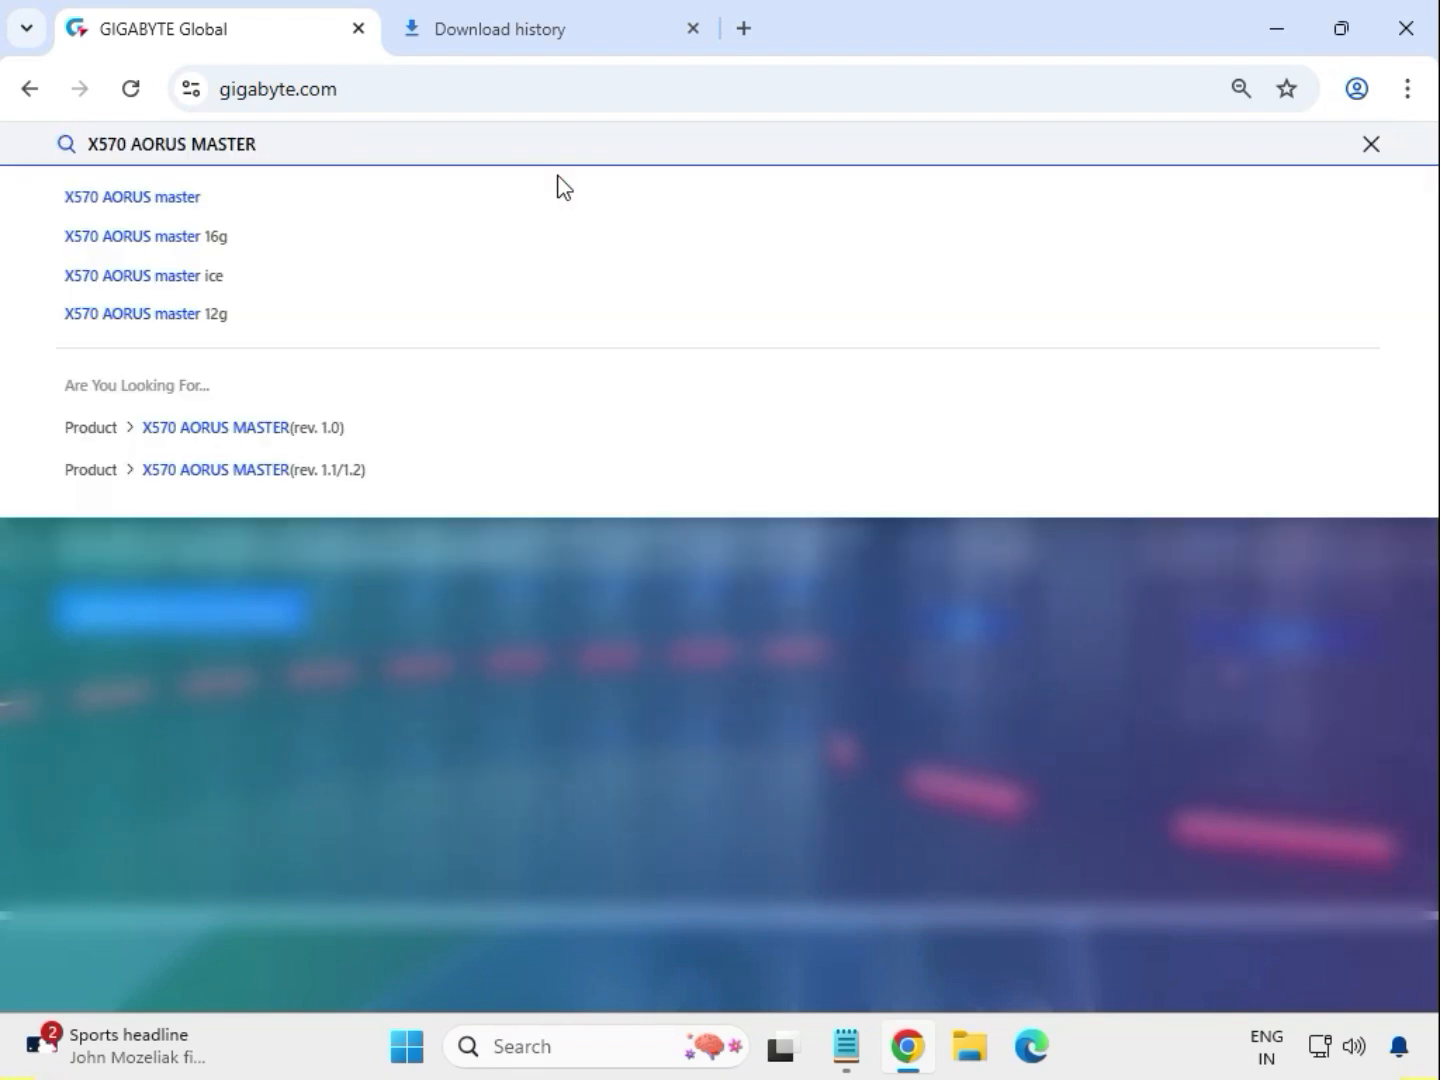
{"action": "key", "text": "Return"}
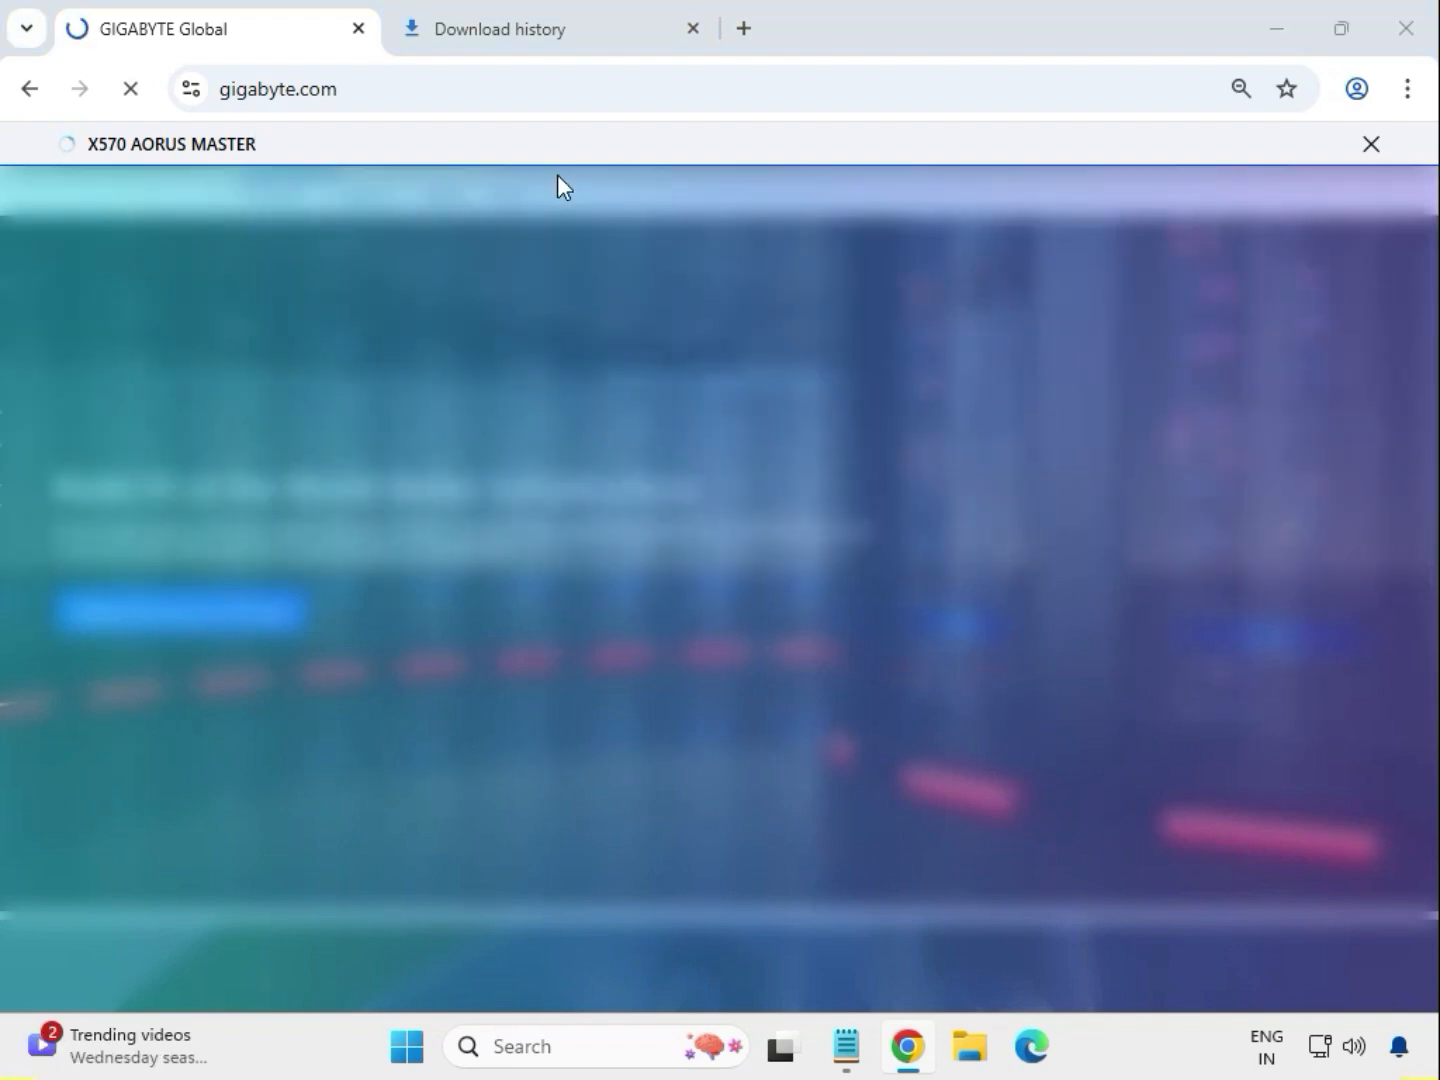
{"action": "key", "text": "super"}
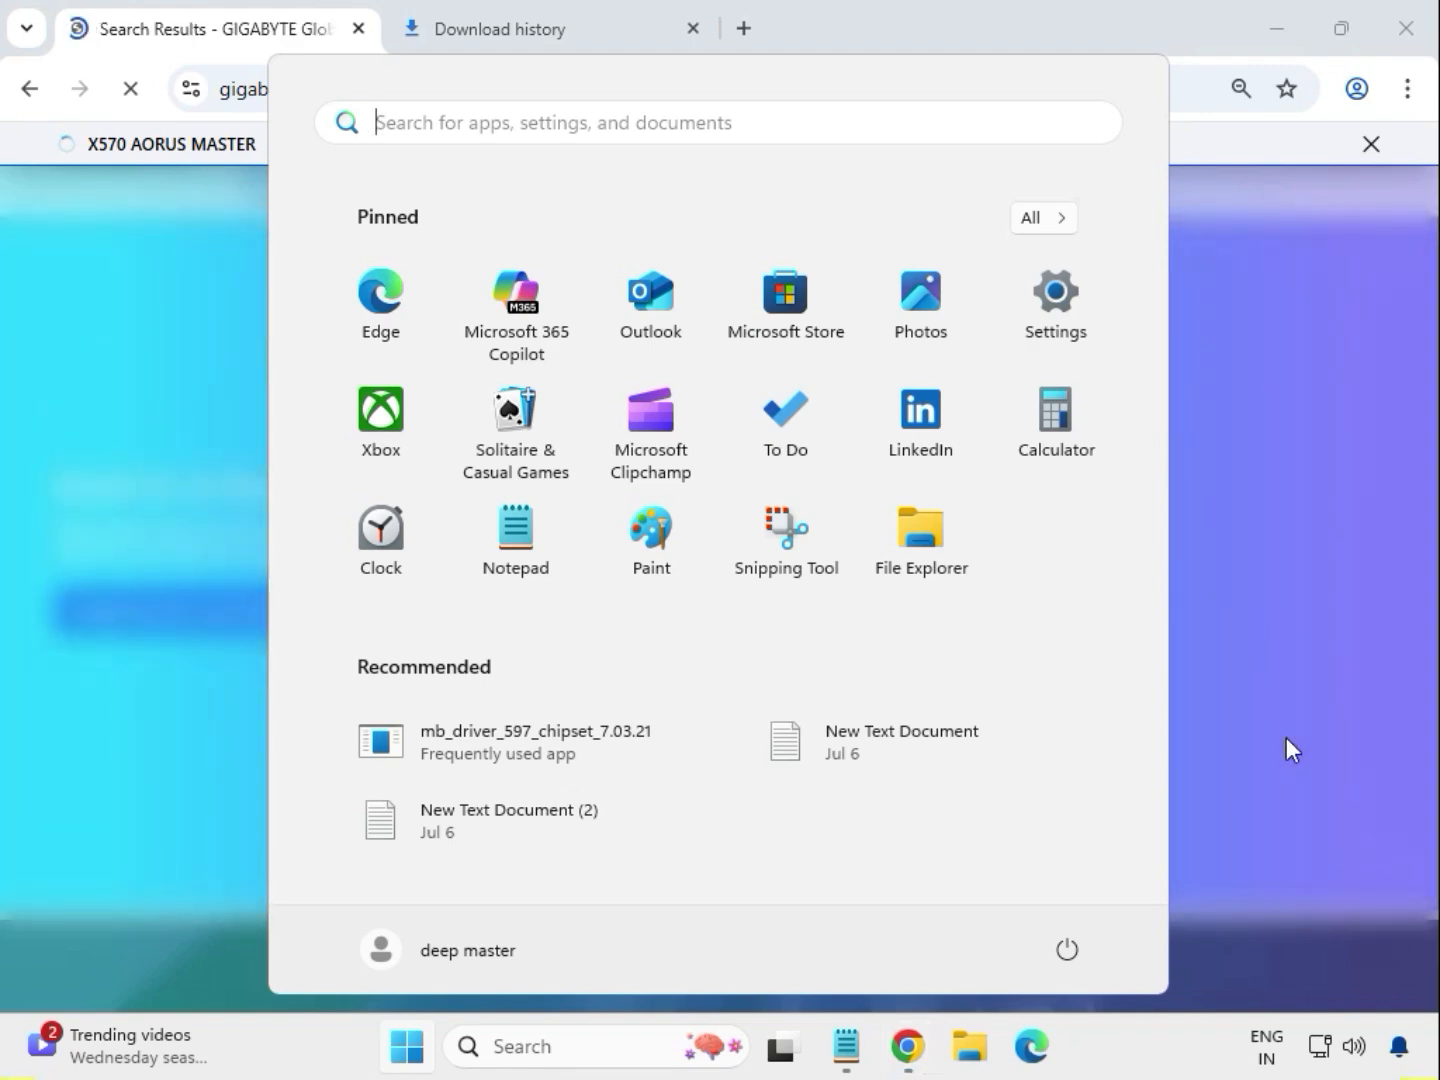
{"action": "key", "text": "super"}
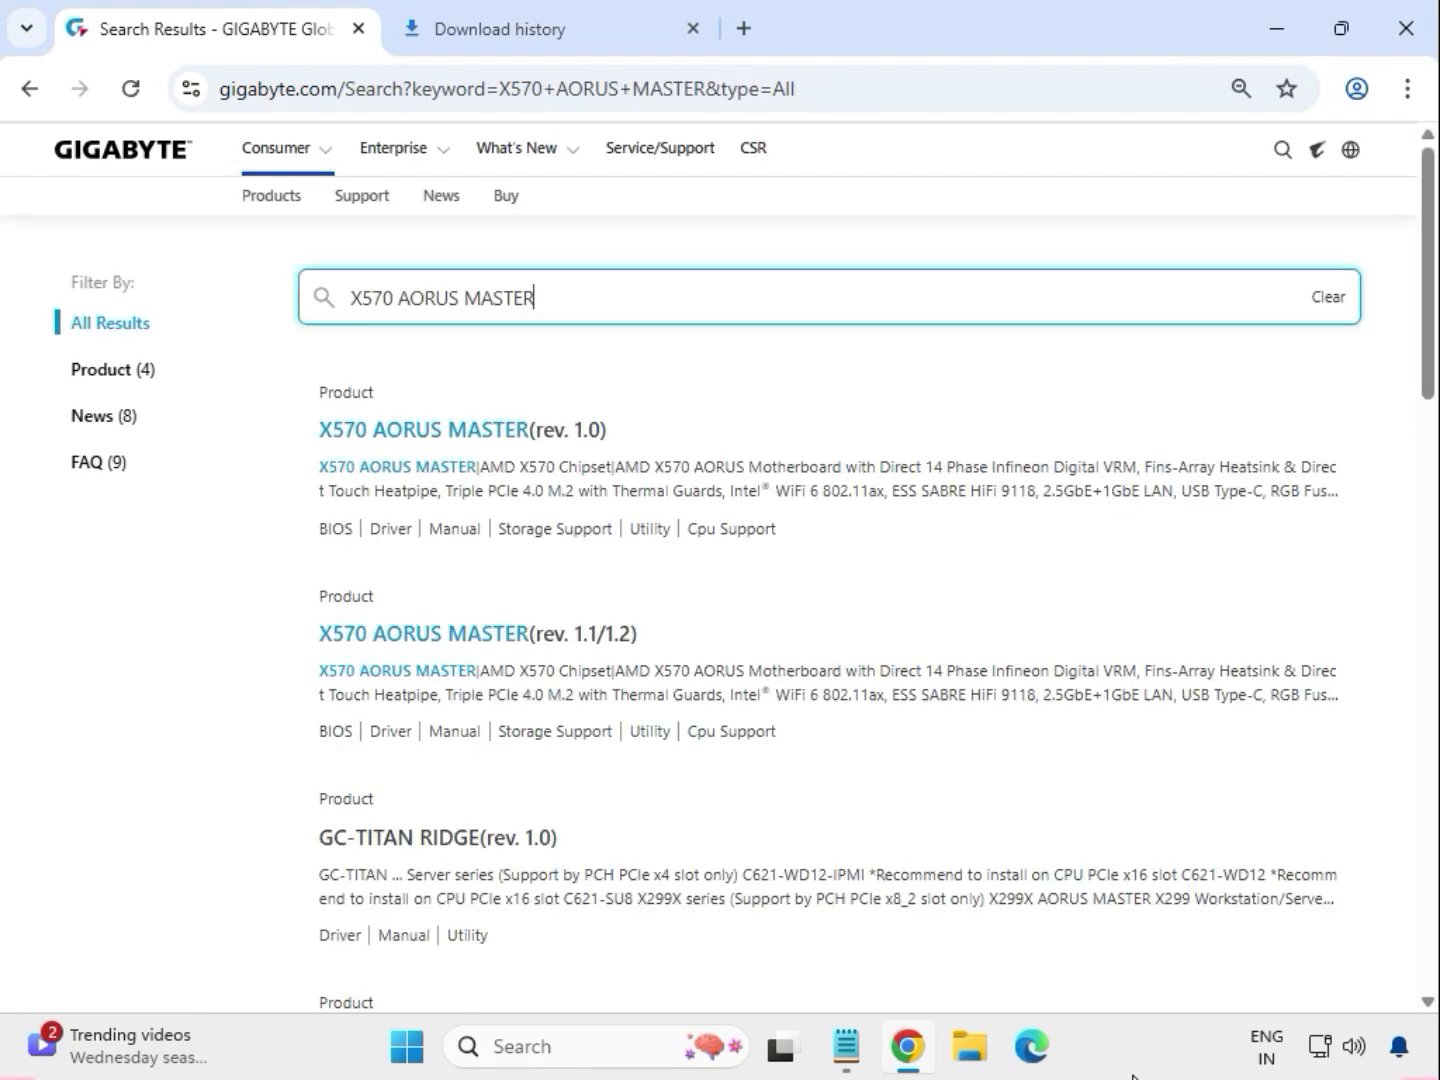
{"action": "left_click", "coordinate": [125, 370]}
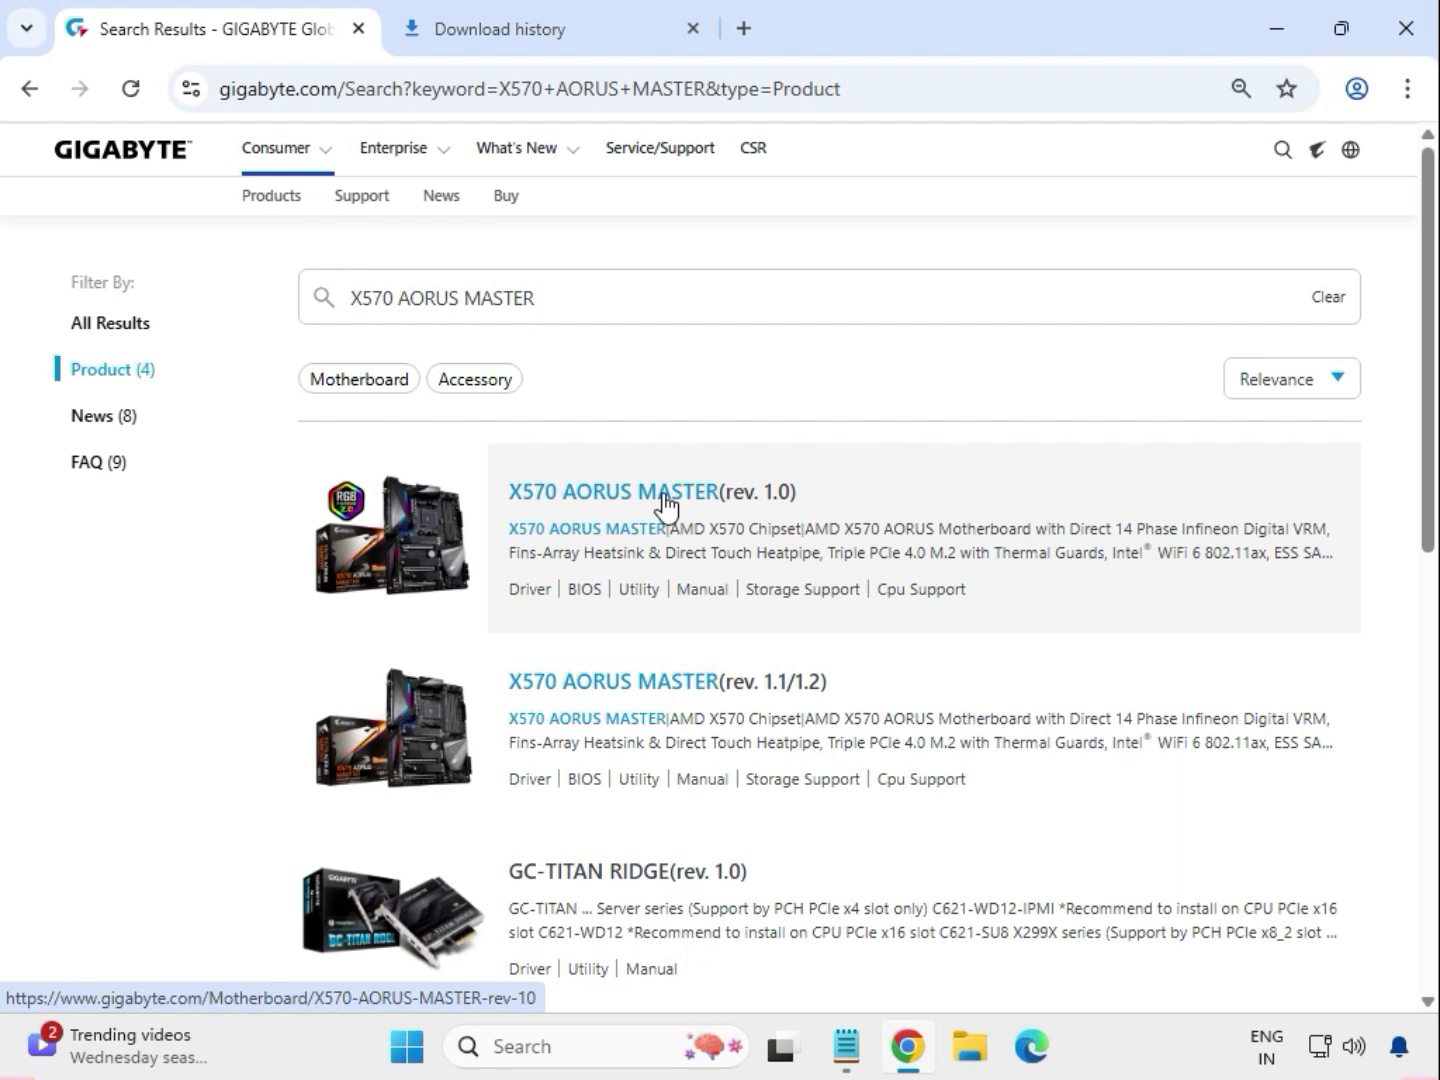
- Open the X570 AORUS MASTER (rev. 1.0) motherboard page and go to its support downloads
{"action": "left_click", "coordinate": [664, 494]}
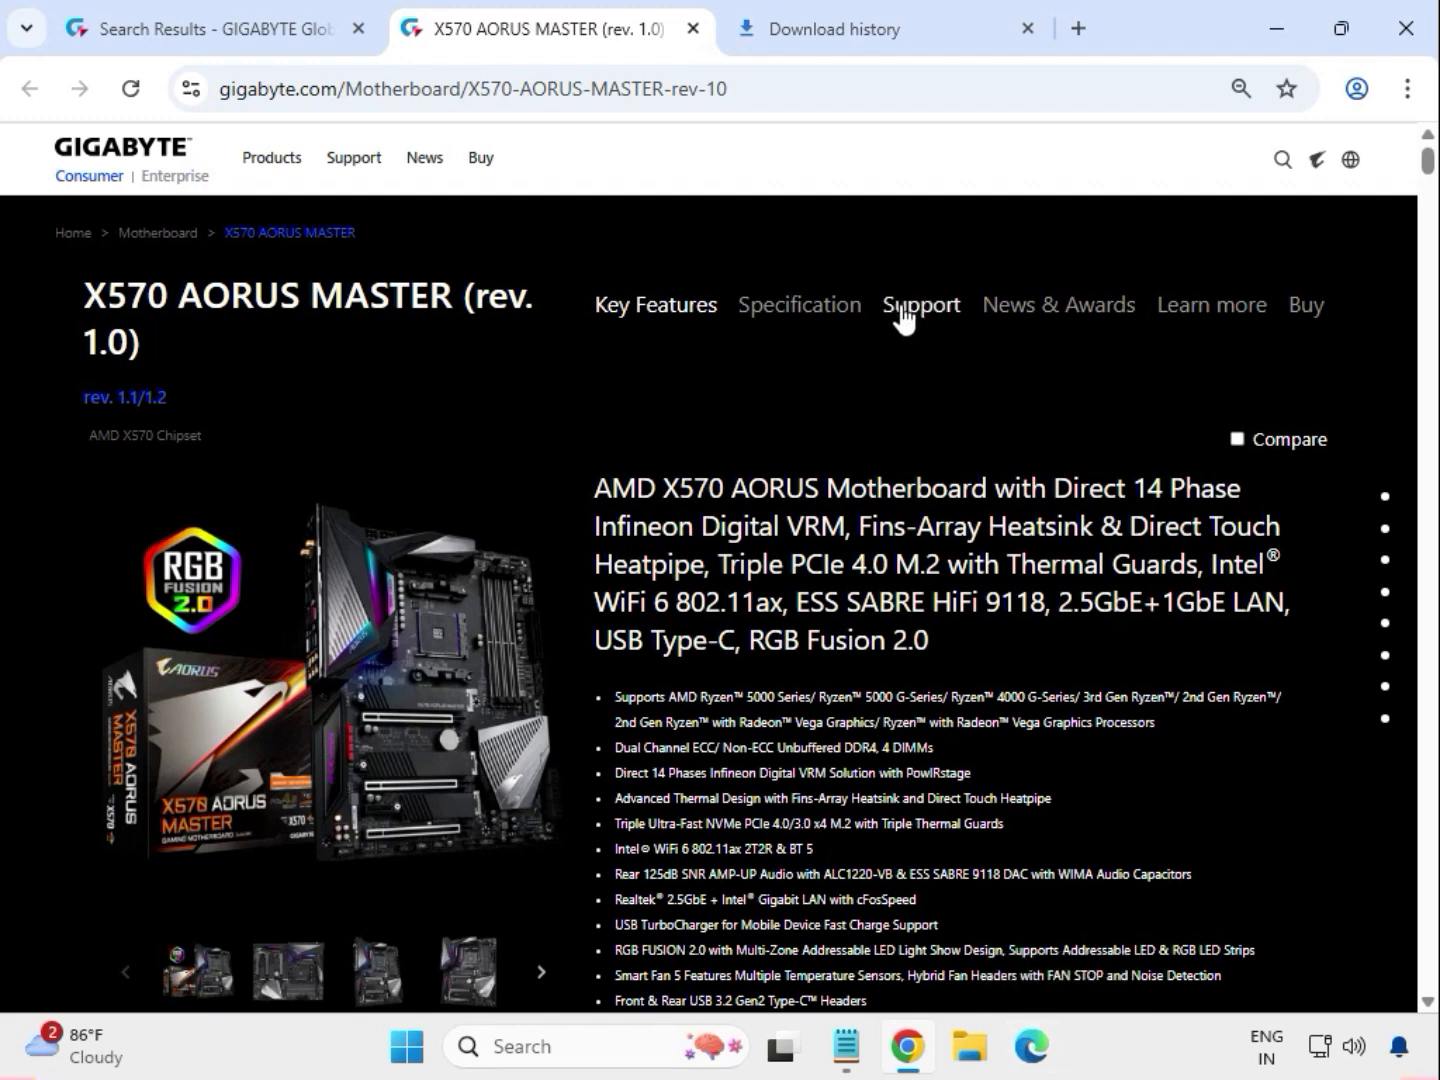
{"action": "left_click_drag", "start_coordinate": [868, 257], "coordinate": [877, 298]}
{"action": "left_click", "coordinate": [962, 309]}
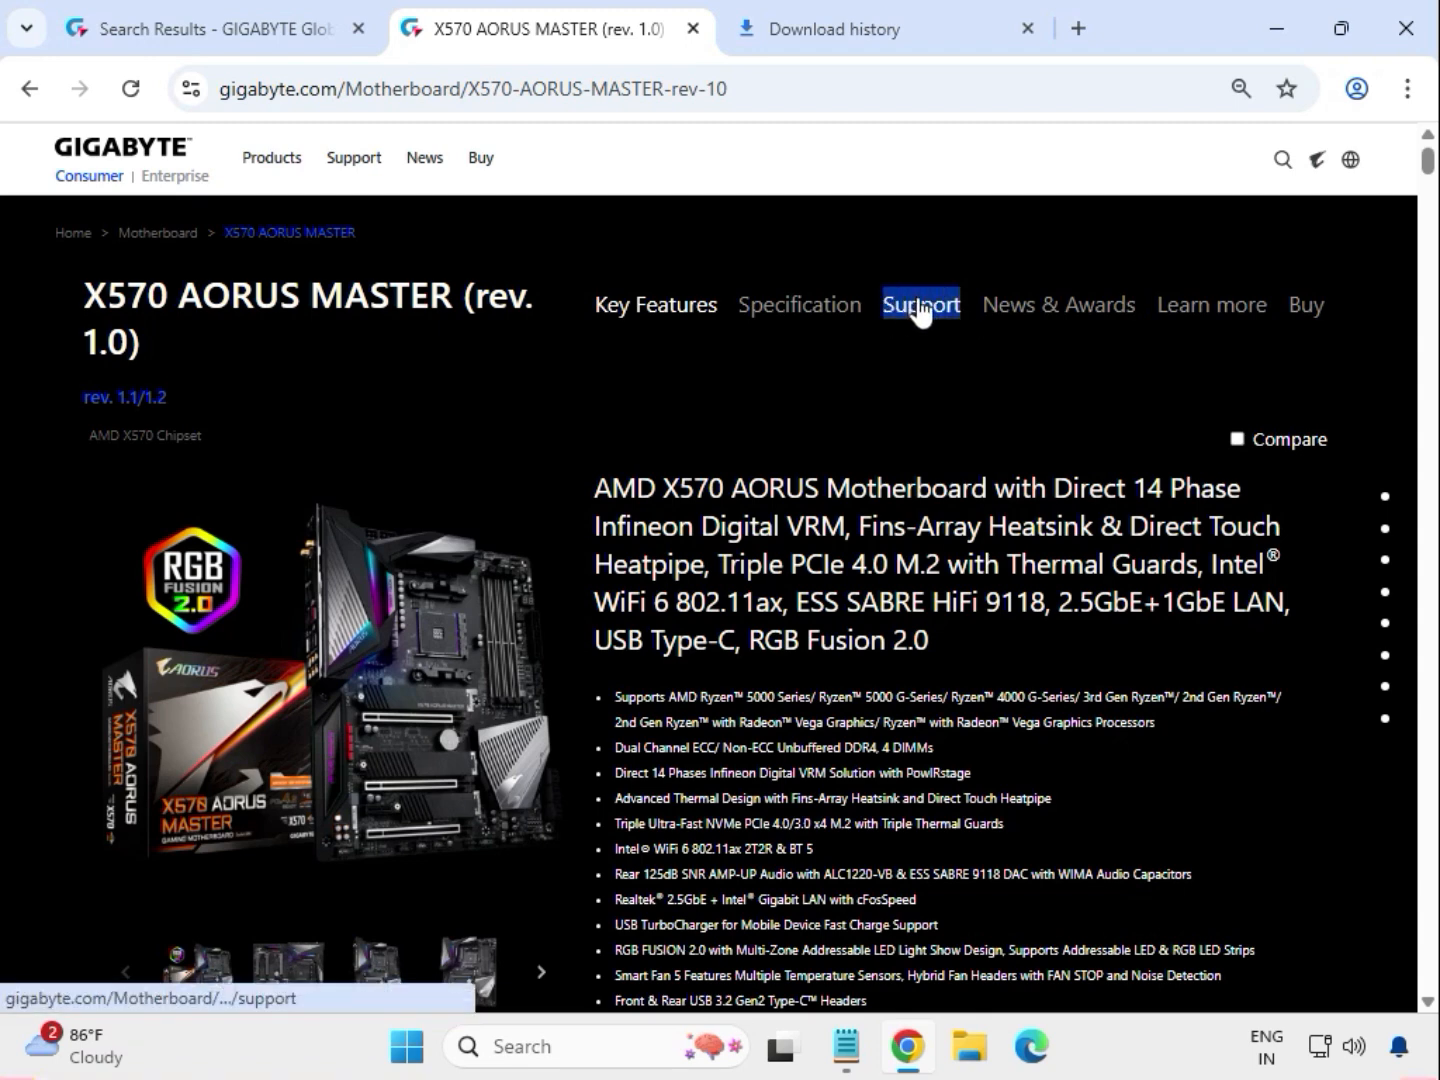
{"action": "left_click", "coordinate": [917, 301]}
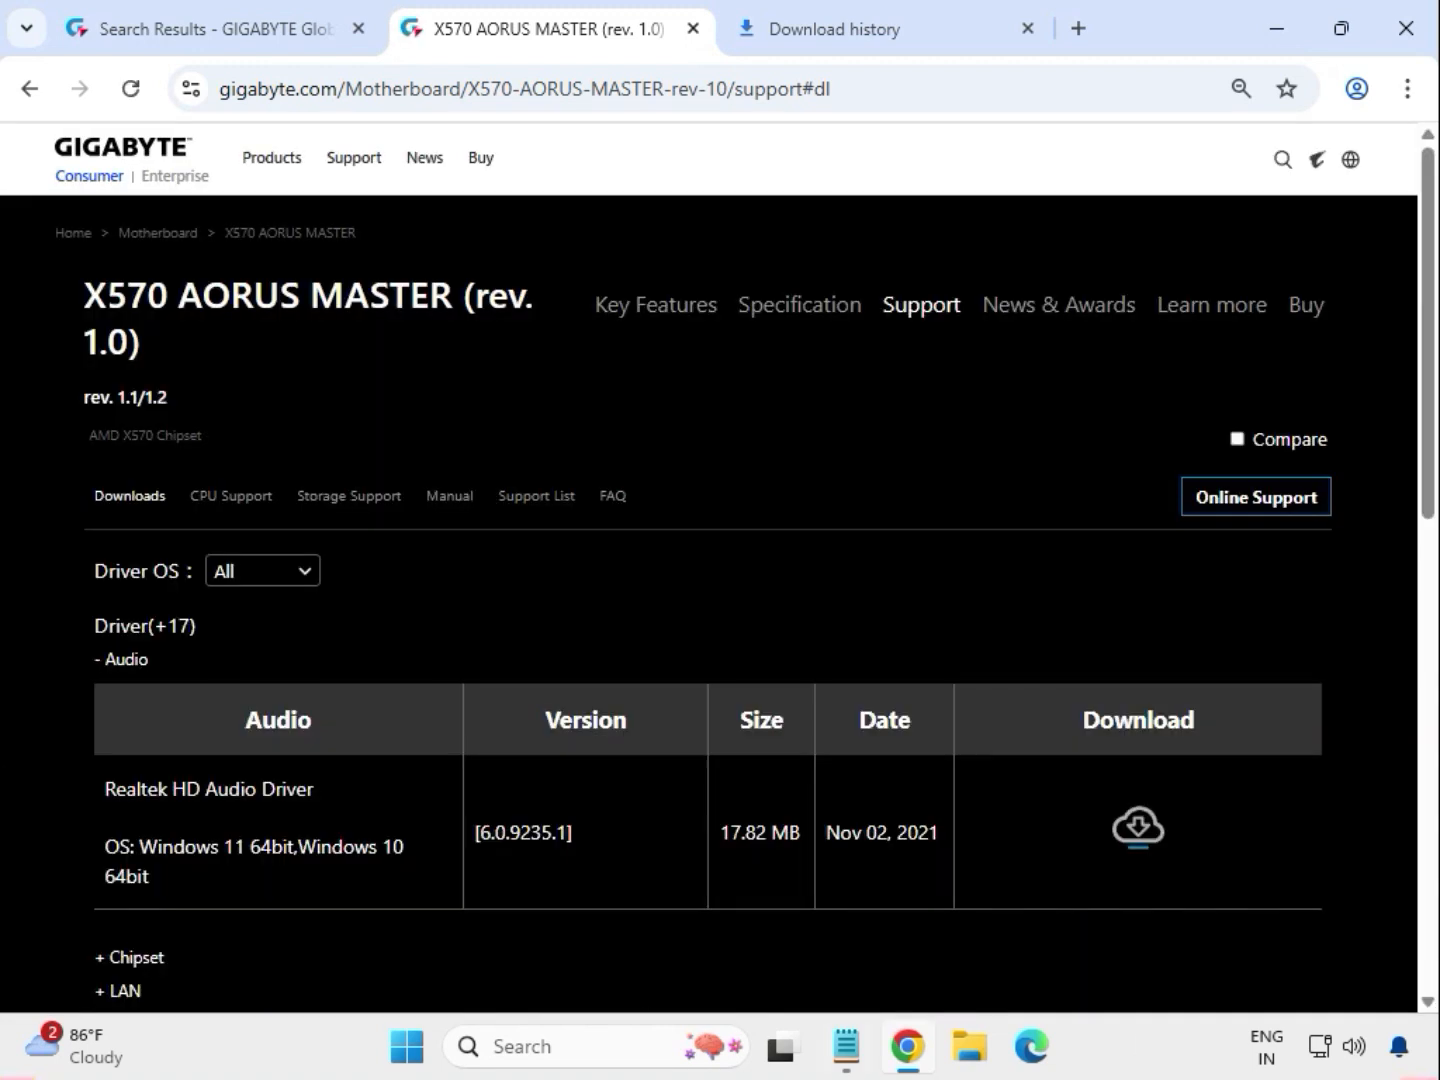
- Filter the drivers to Windows 11 64bit and download the Realtek HD Audio Driver
{"action": "left_click", "coordinate": [309, 585]}
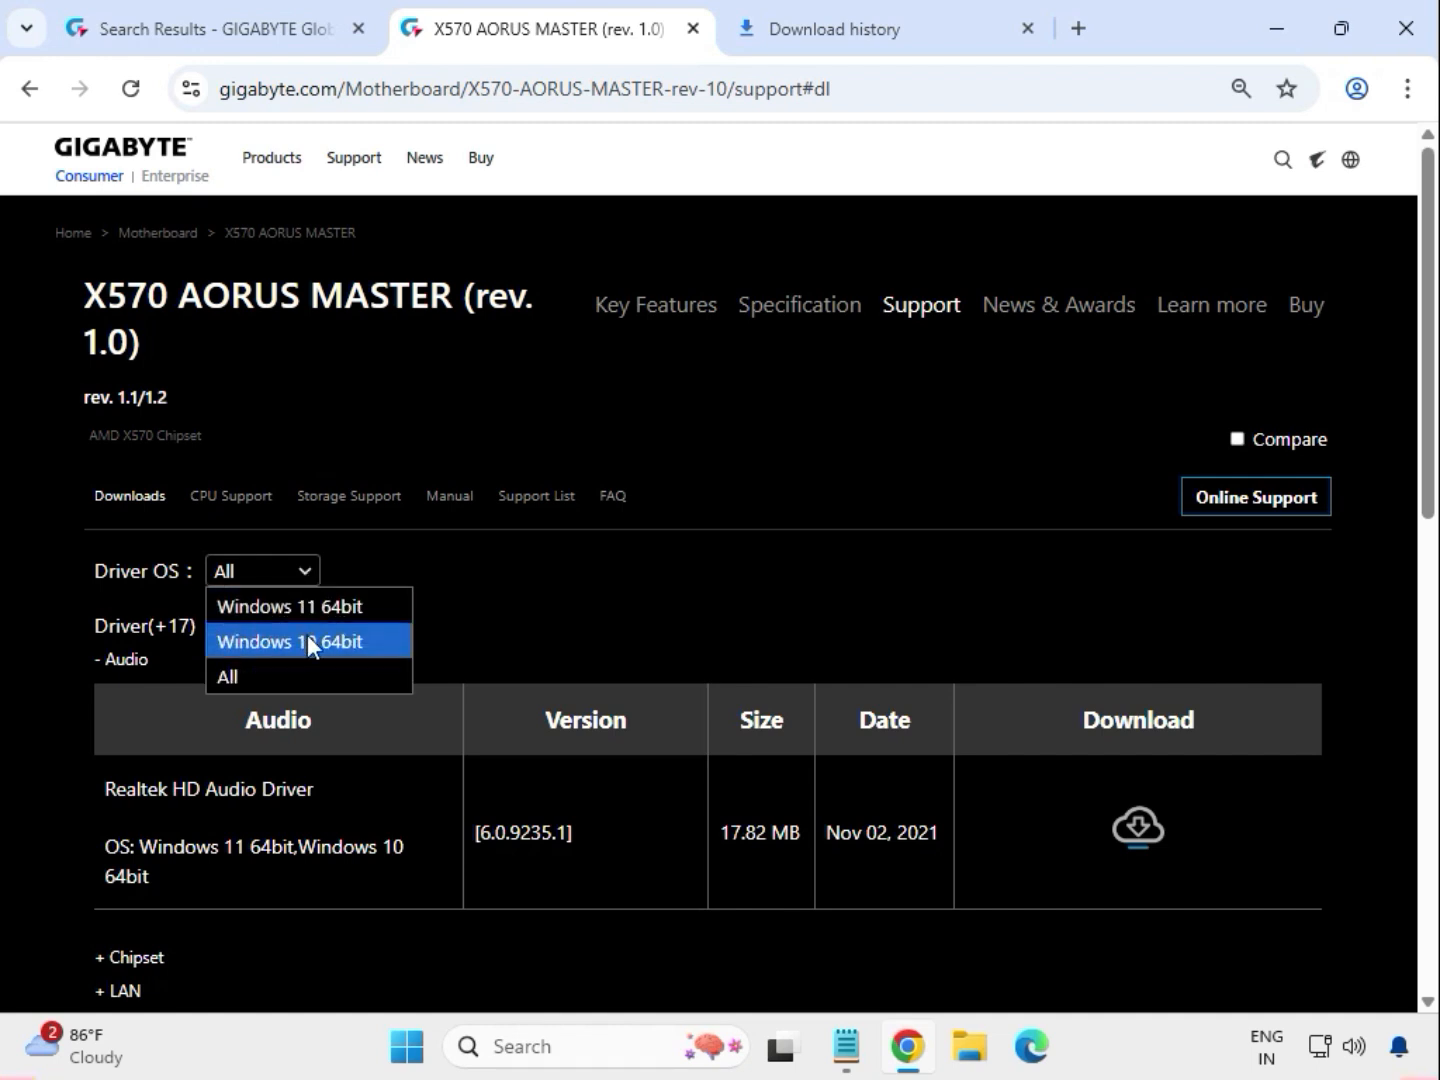
{"action": "left_click", "coordinate": [311, 607]}
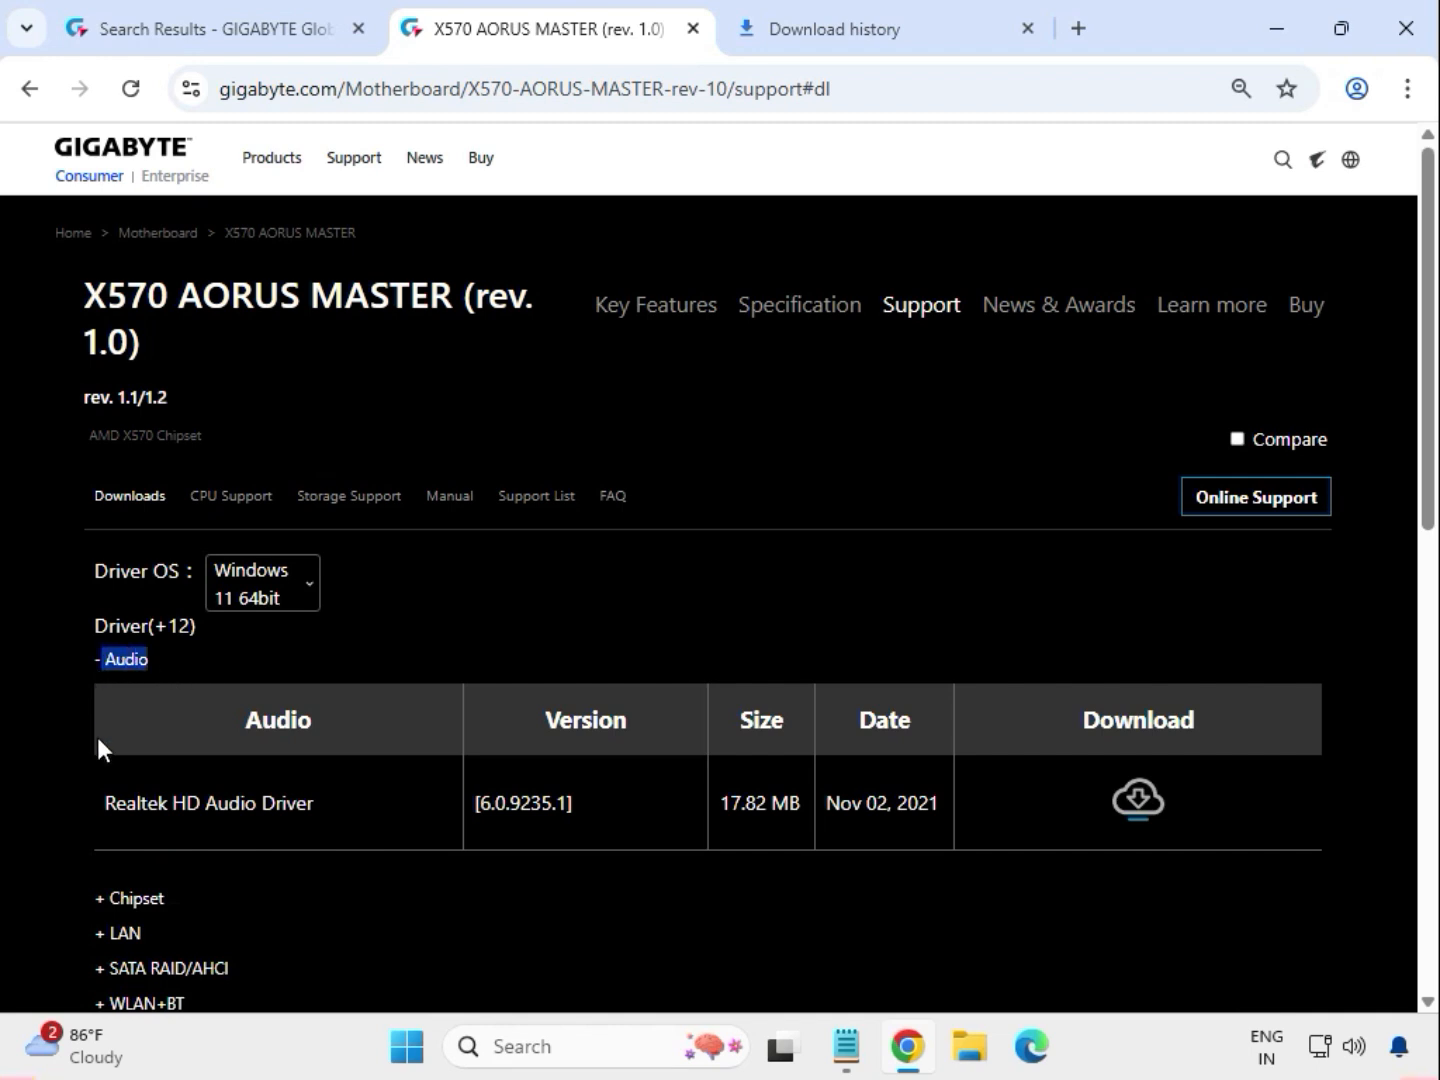
{"action": "left_click_drag", "start_coordinate": [157, 802], "coordinate": [332, 811]}
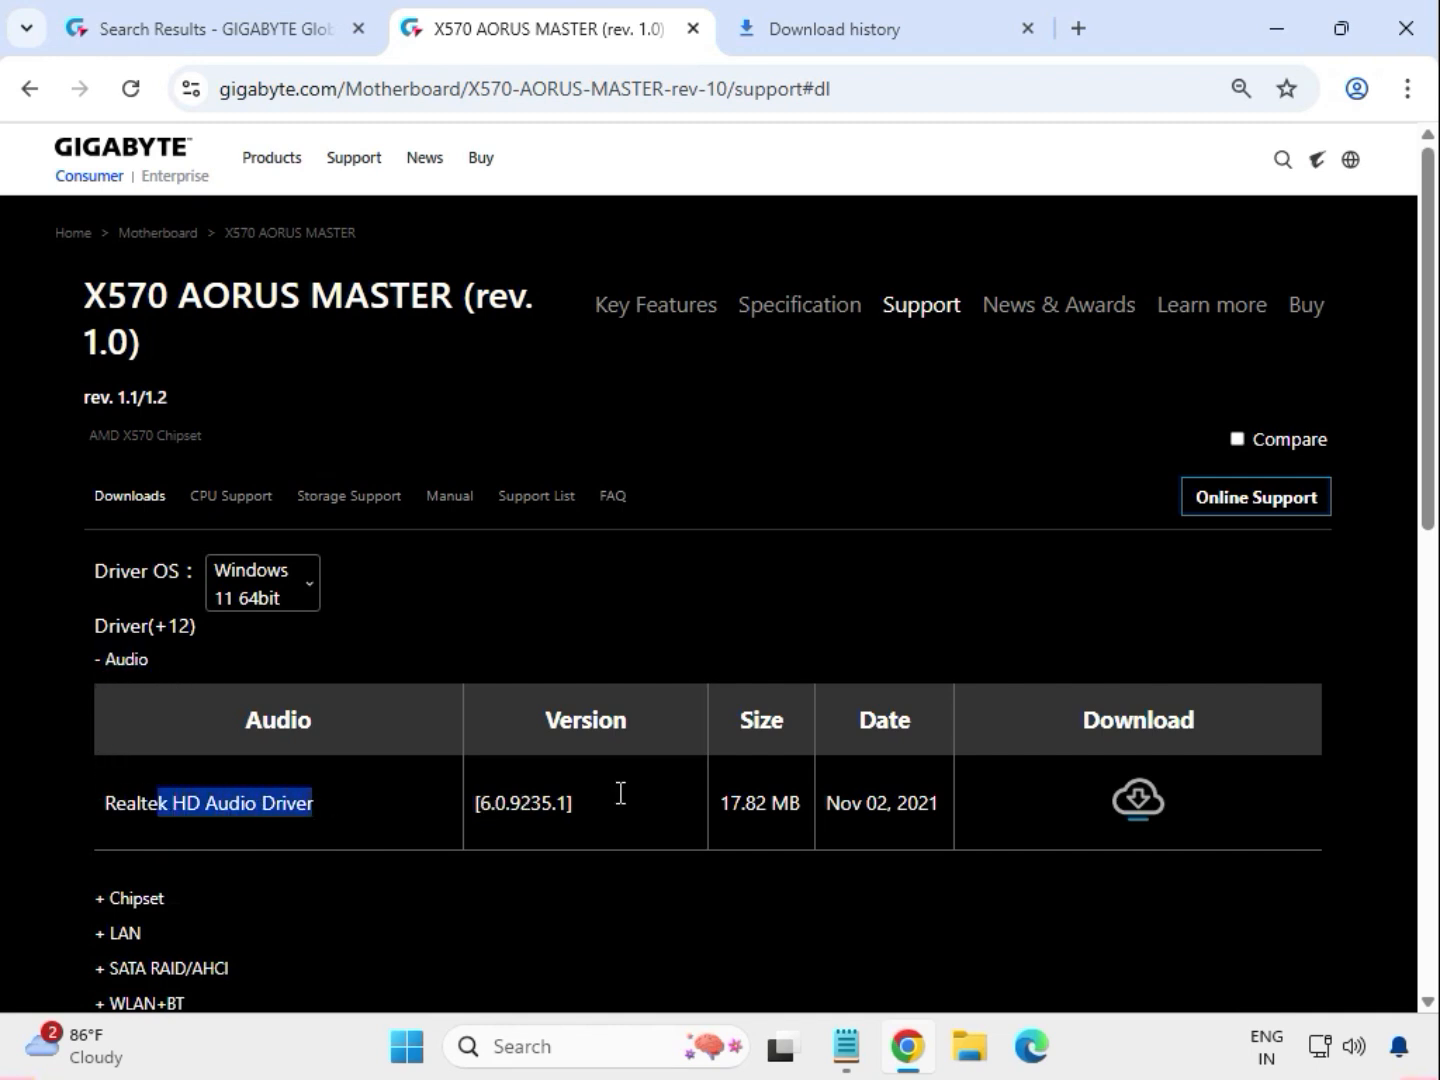
{"action": "left_click", "coordinate": [1136, 805]}
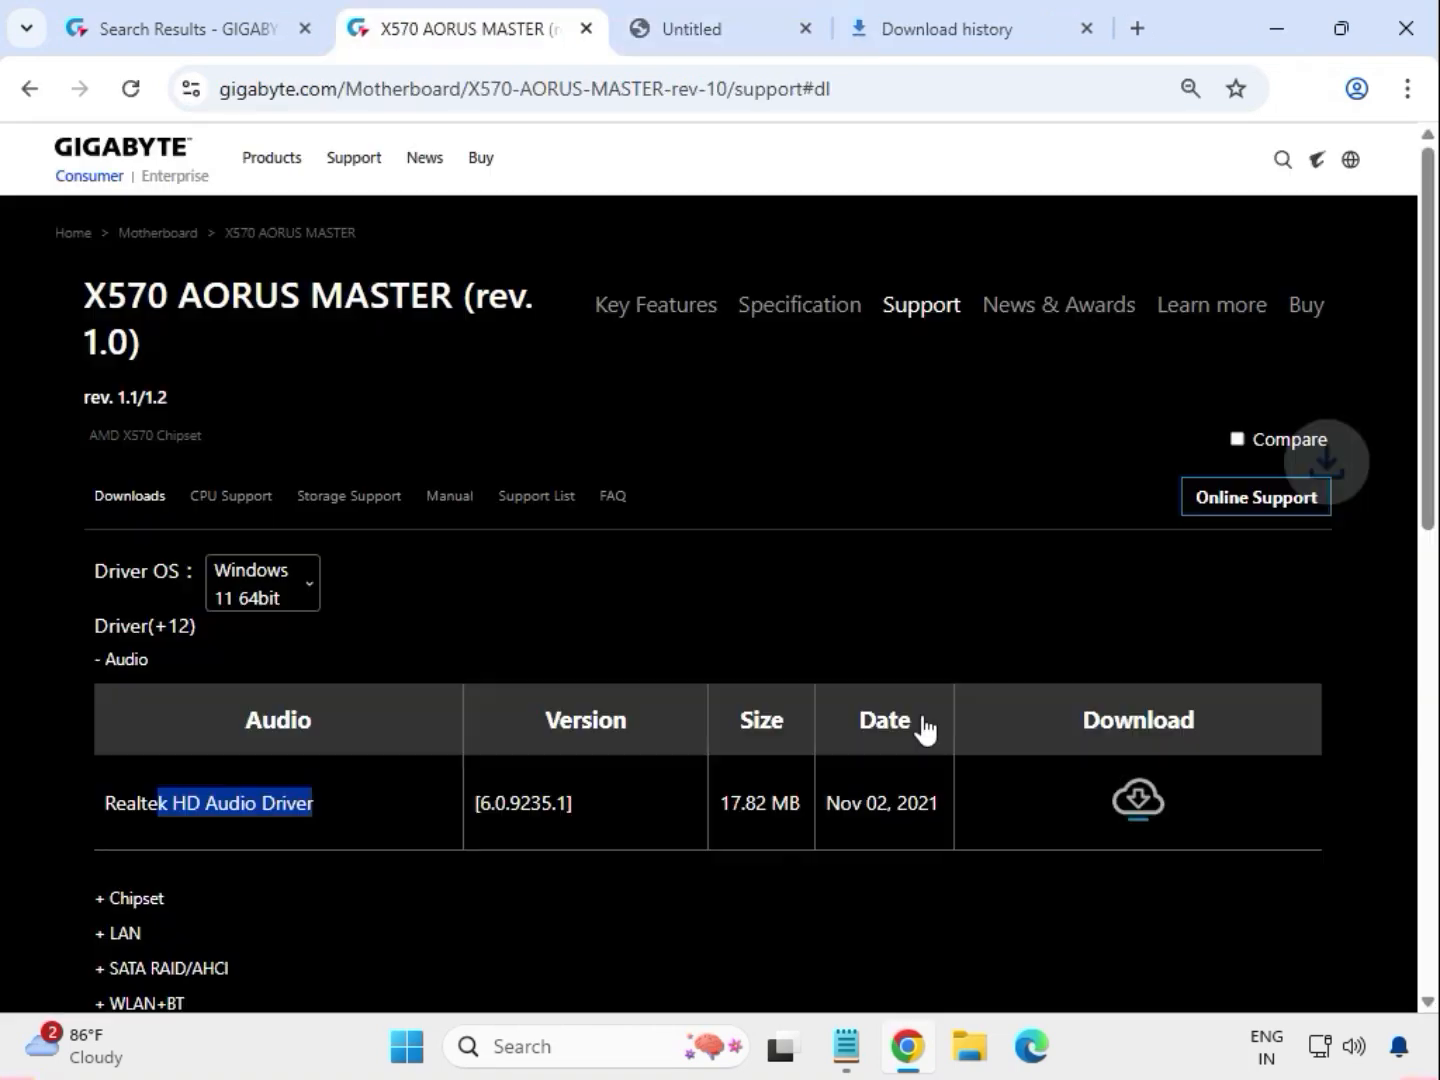
- Expand the Chipset drivers and download AMD Chipset Driver version 5.11.02.217
{"action": "left_click_drag", "start_coordinate": [192, 880], "coordinate": [282, 940]}
{"action": "left_click", "coordinate": [192, 895]}
{"action": "left_click", "coordinate": [133, 895]}
{"action": "left_click", "coordinate": [130, 931]}
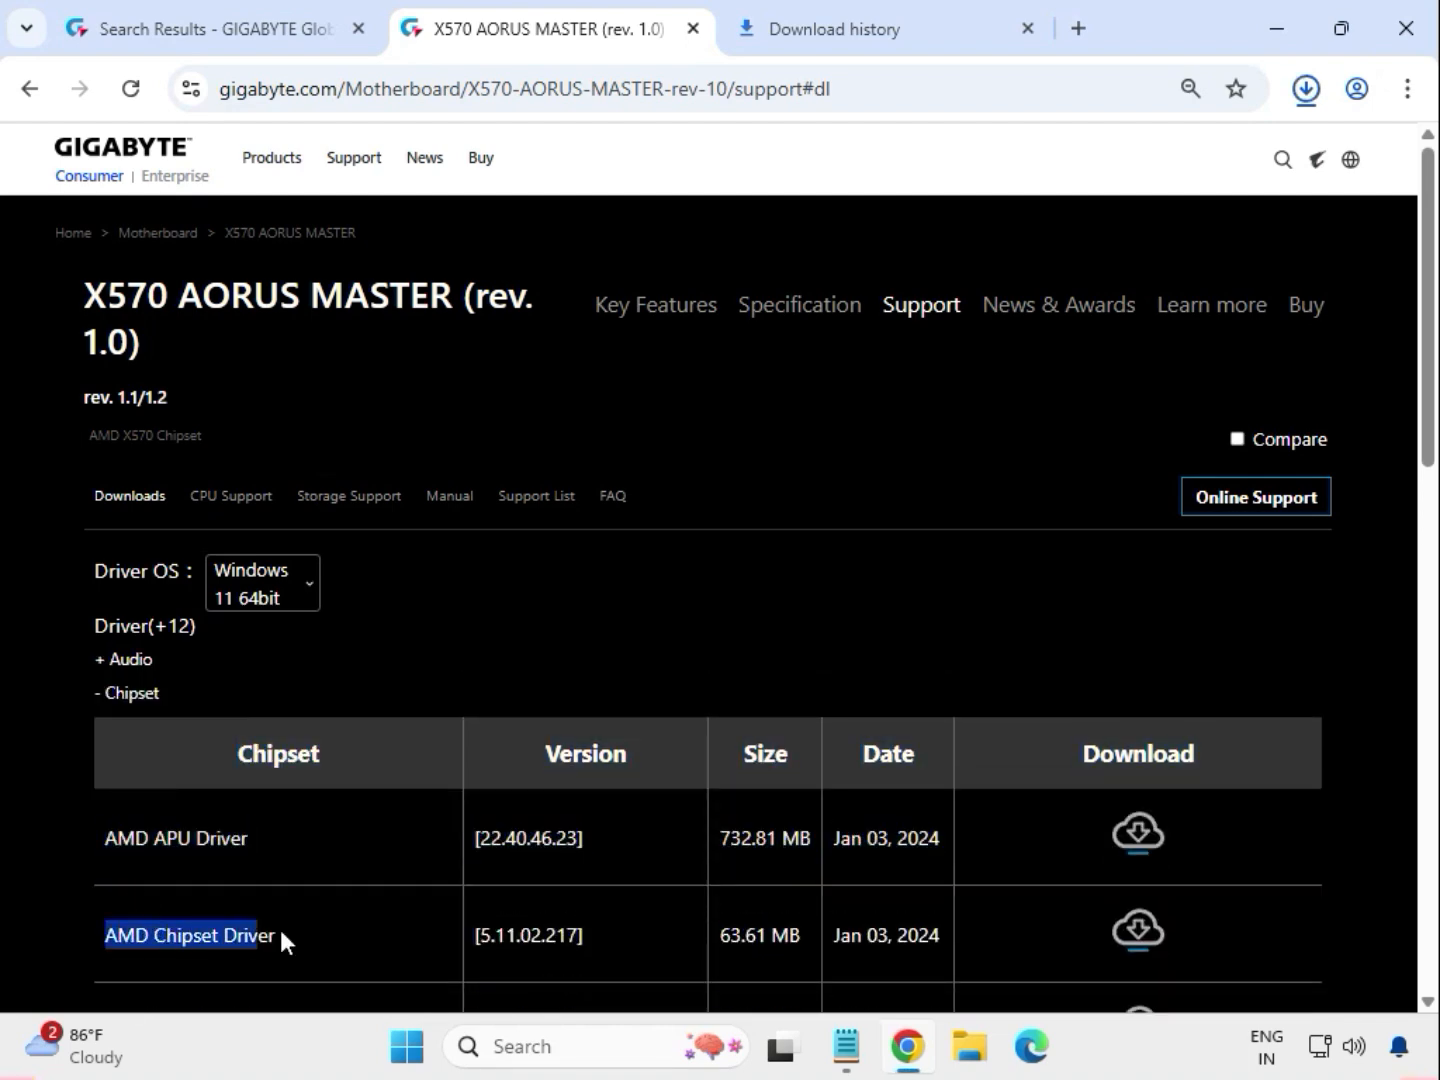
{"action": "left_click", "coordinate": [1130, 920]}
- Expand the LAN drivers and download Intel LAN Driver version 26.2
{"action": "scroll", "coordinate": [655, 845], "scroll_direction": "down", "scroll_amount": 3}
{"action": "scroll", "coordinate": [499, 855], "scroll_direction": "down", "scroll_amount": 3}
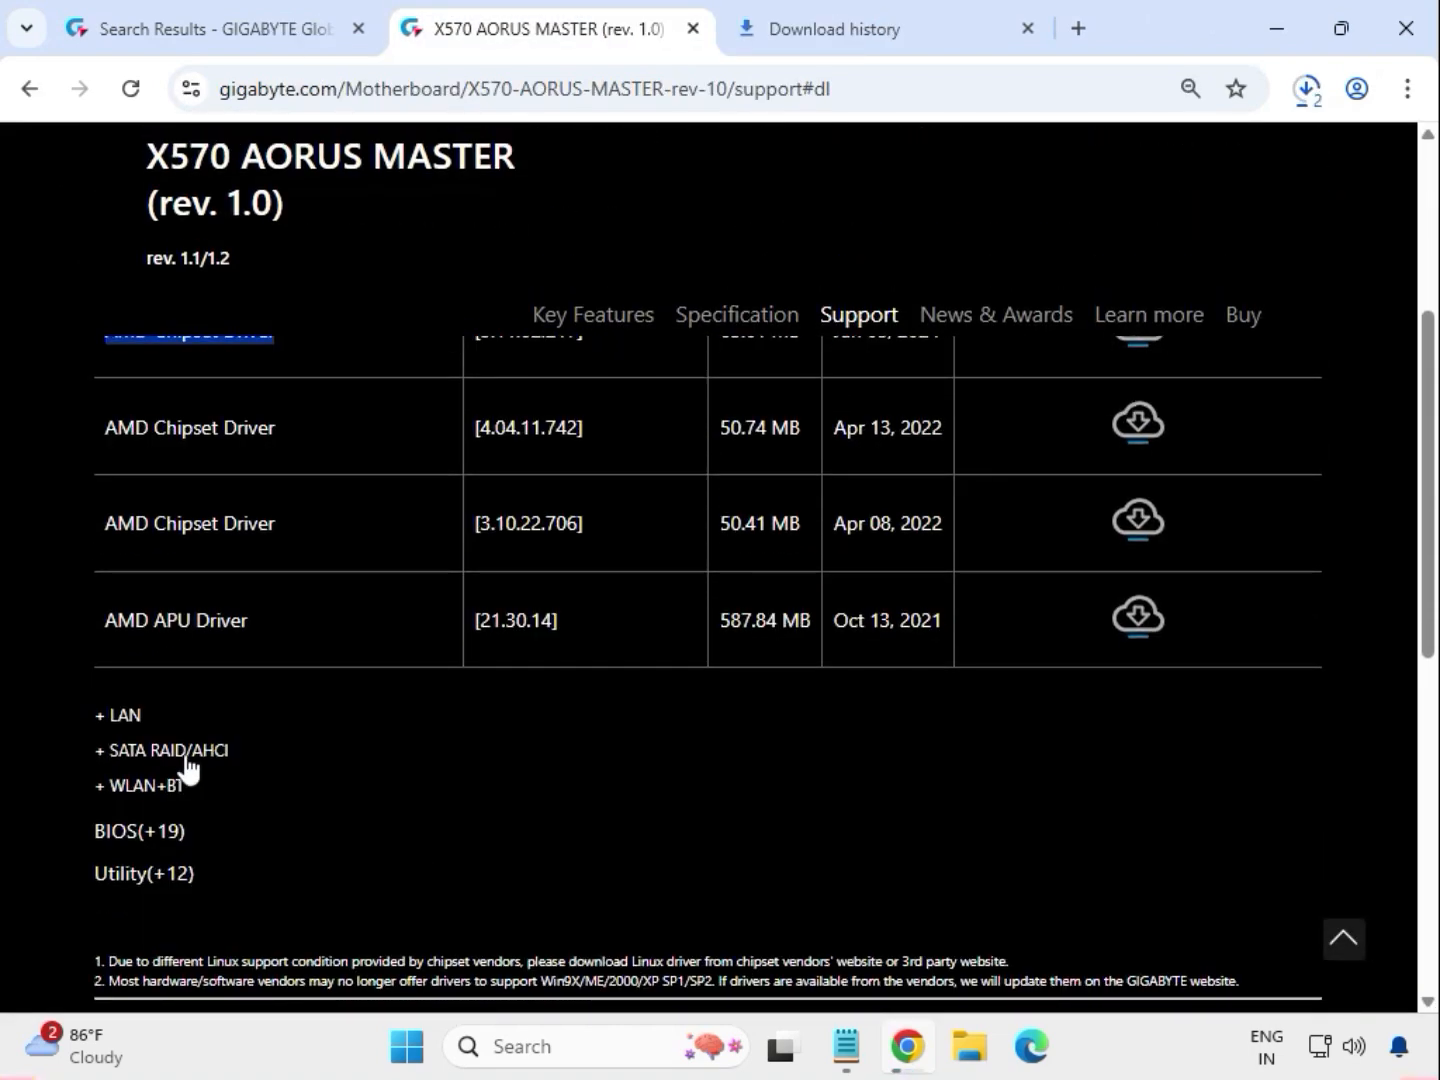
{"action": "double_click", "coordinate": [118, 717]}
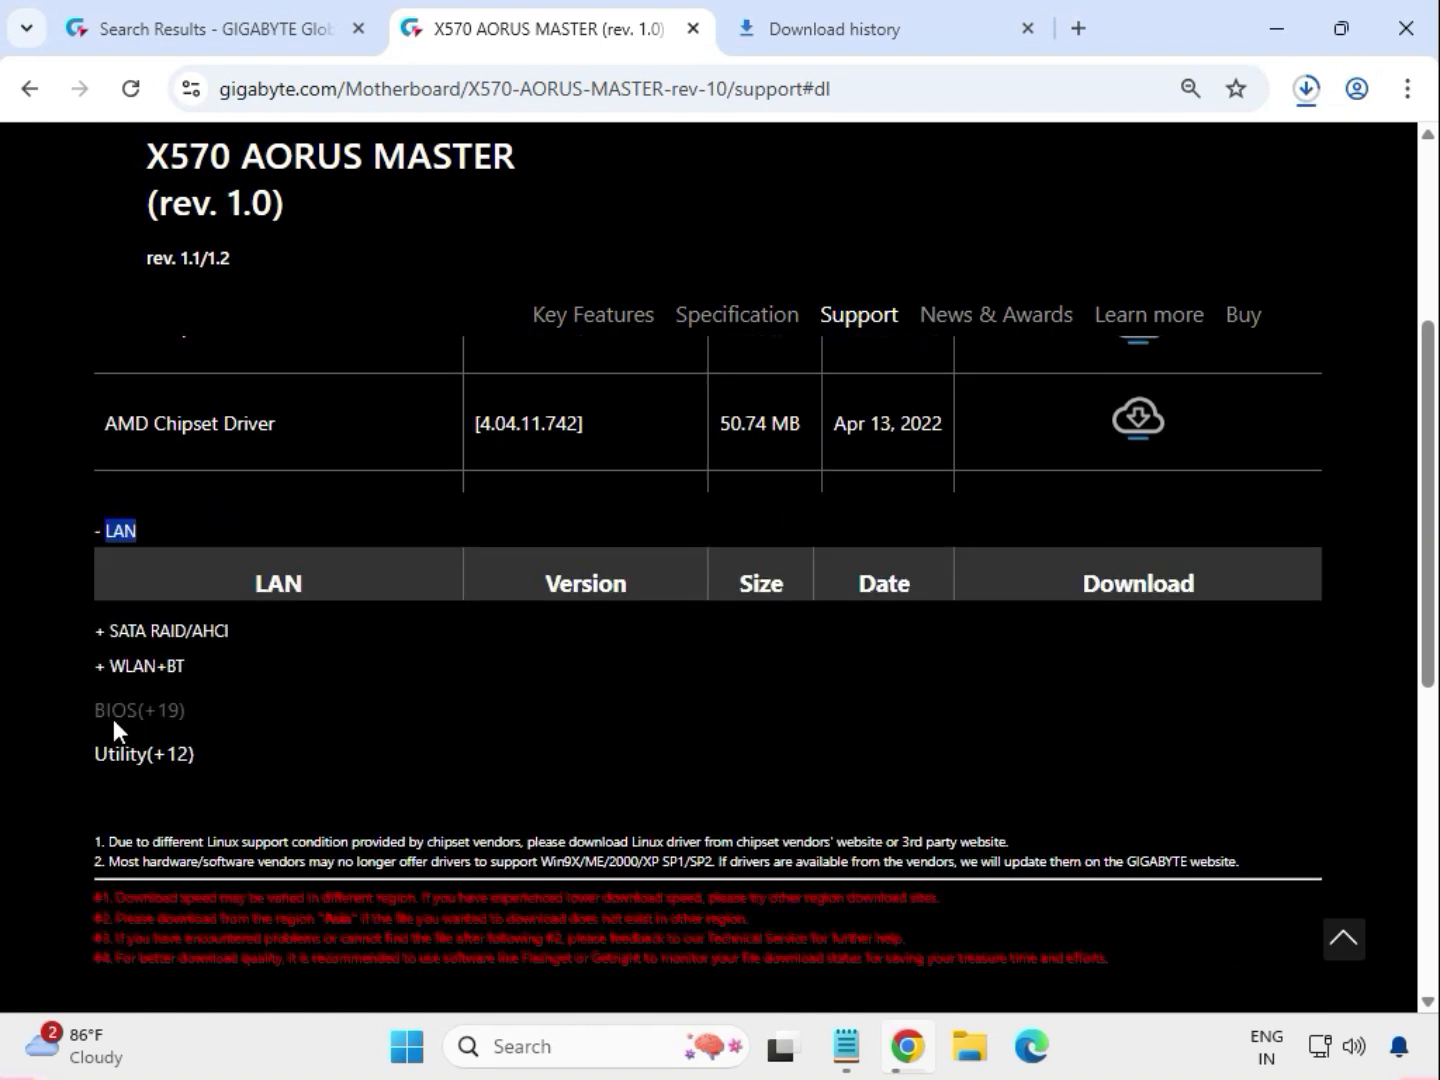
{"action": "scroll", "coordinate": [175, 760], "scroll_direction": "up", "scroll_amount": 2}
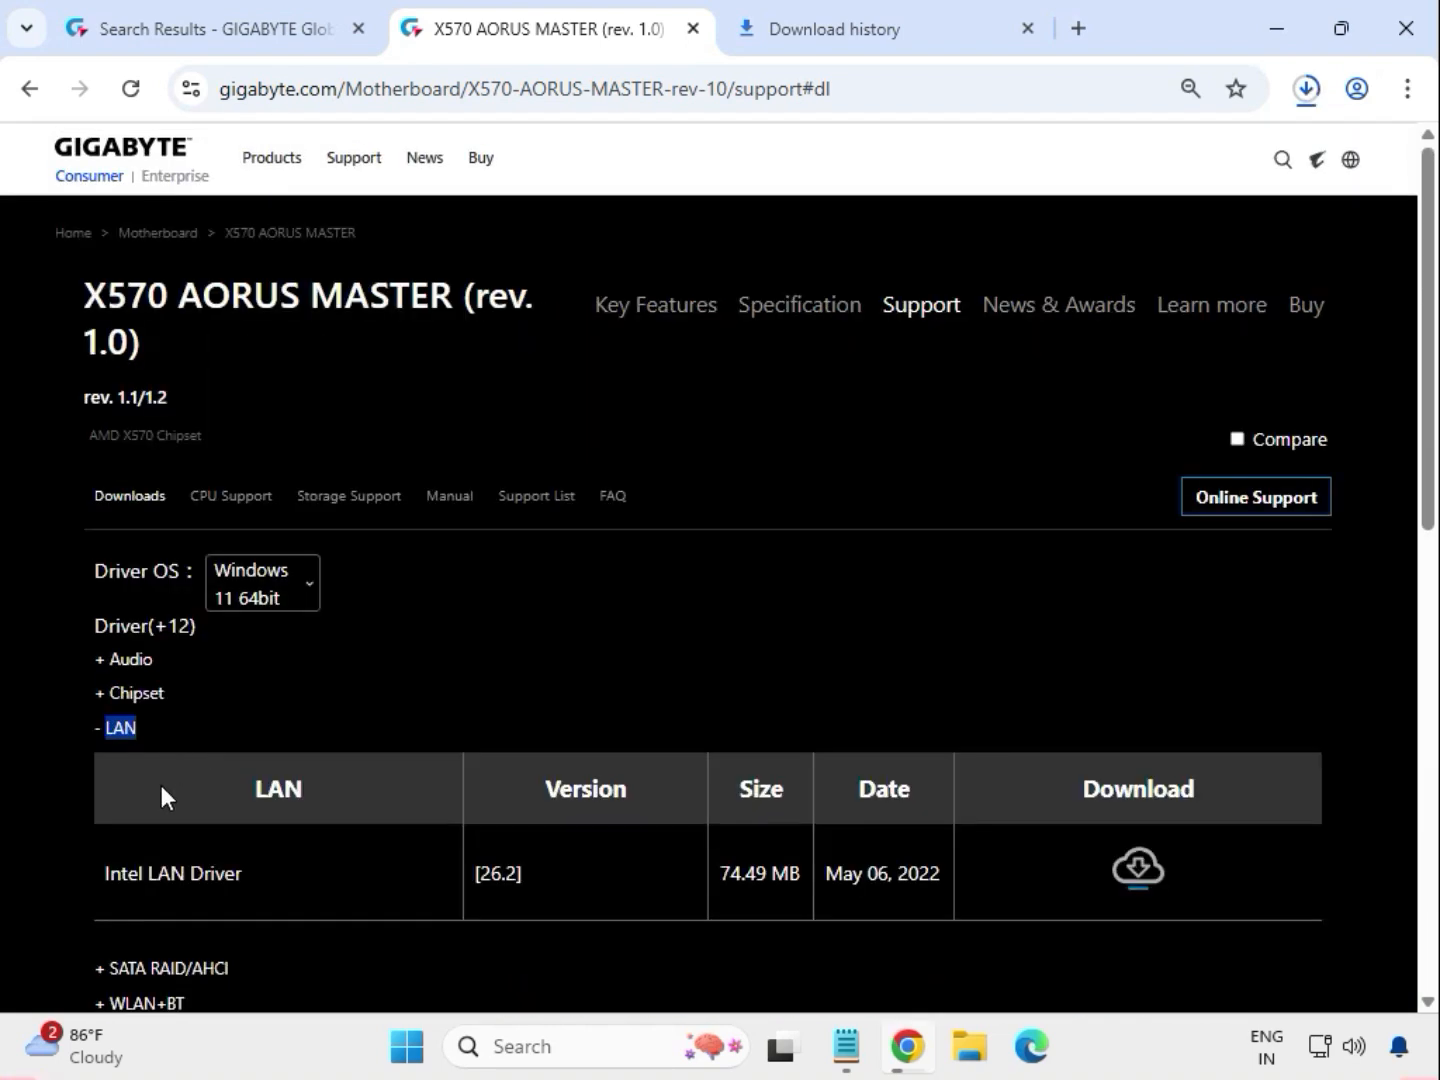
{"action": "left_click_drag", "start_coordinate": [104, 877], "coordinate": [910, 877]}
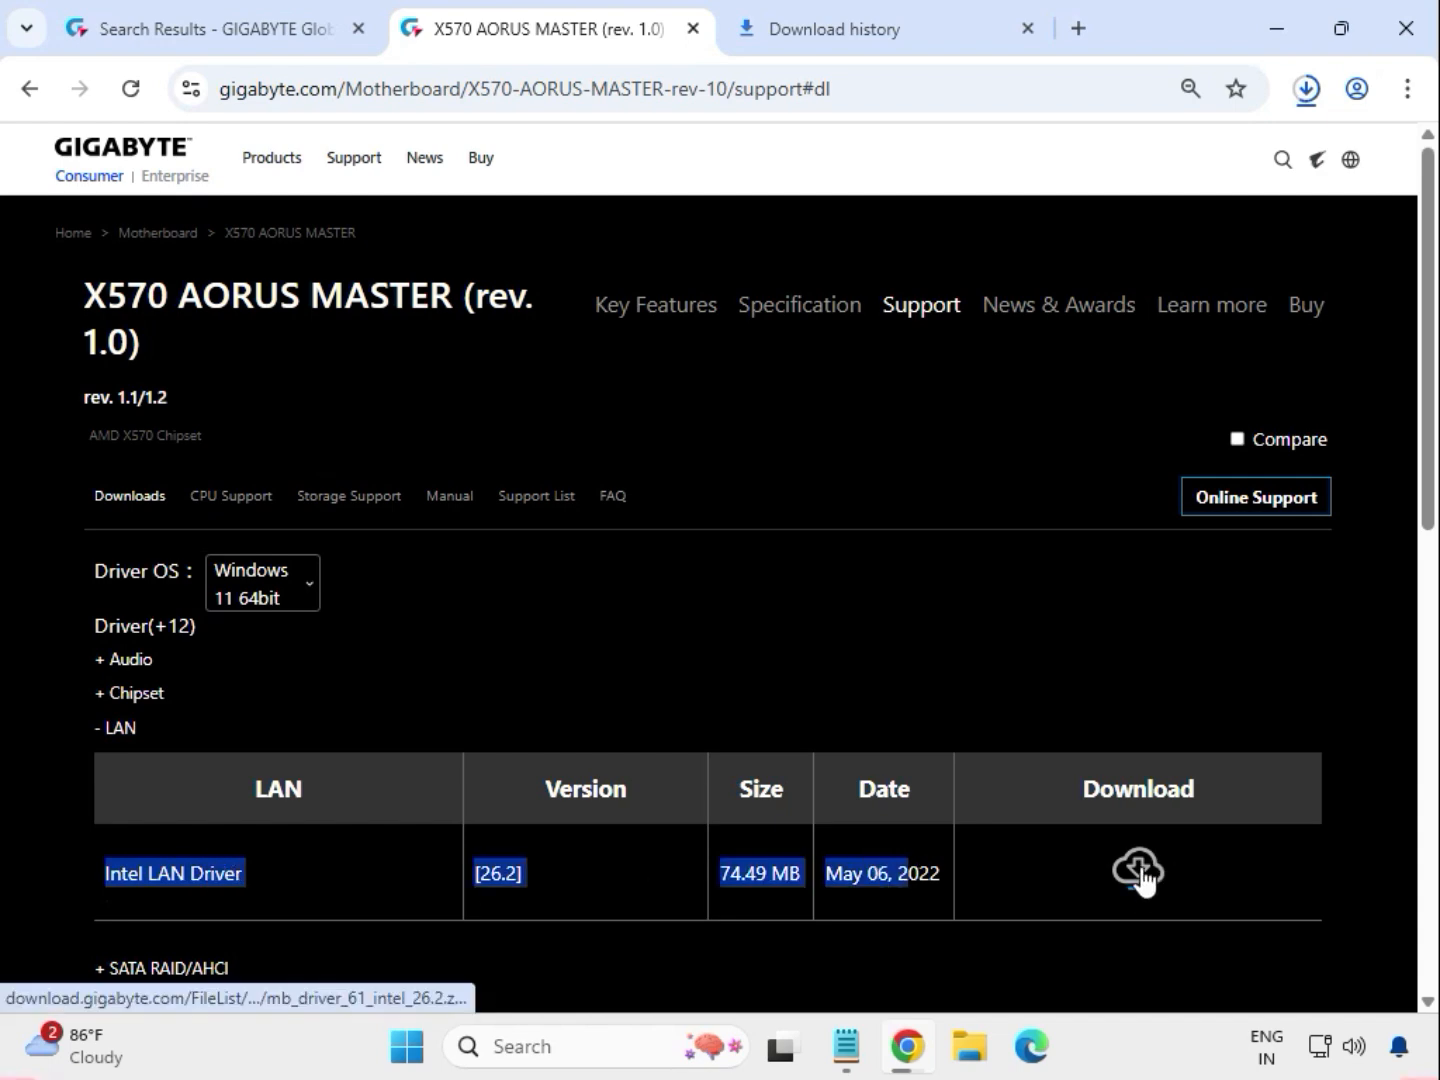
{"action": "left_click", "coordinate": [1140, 872]}
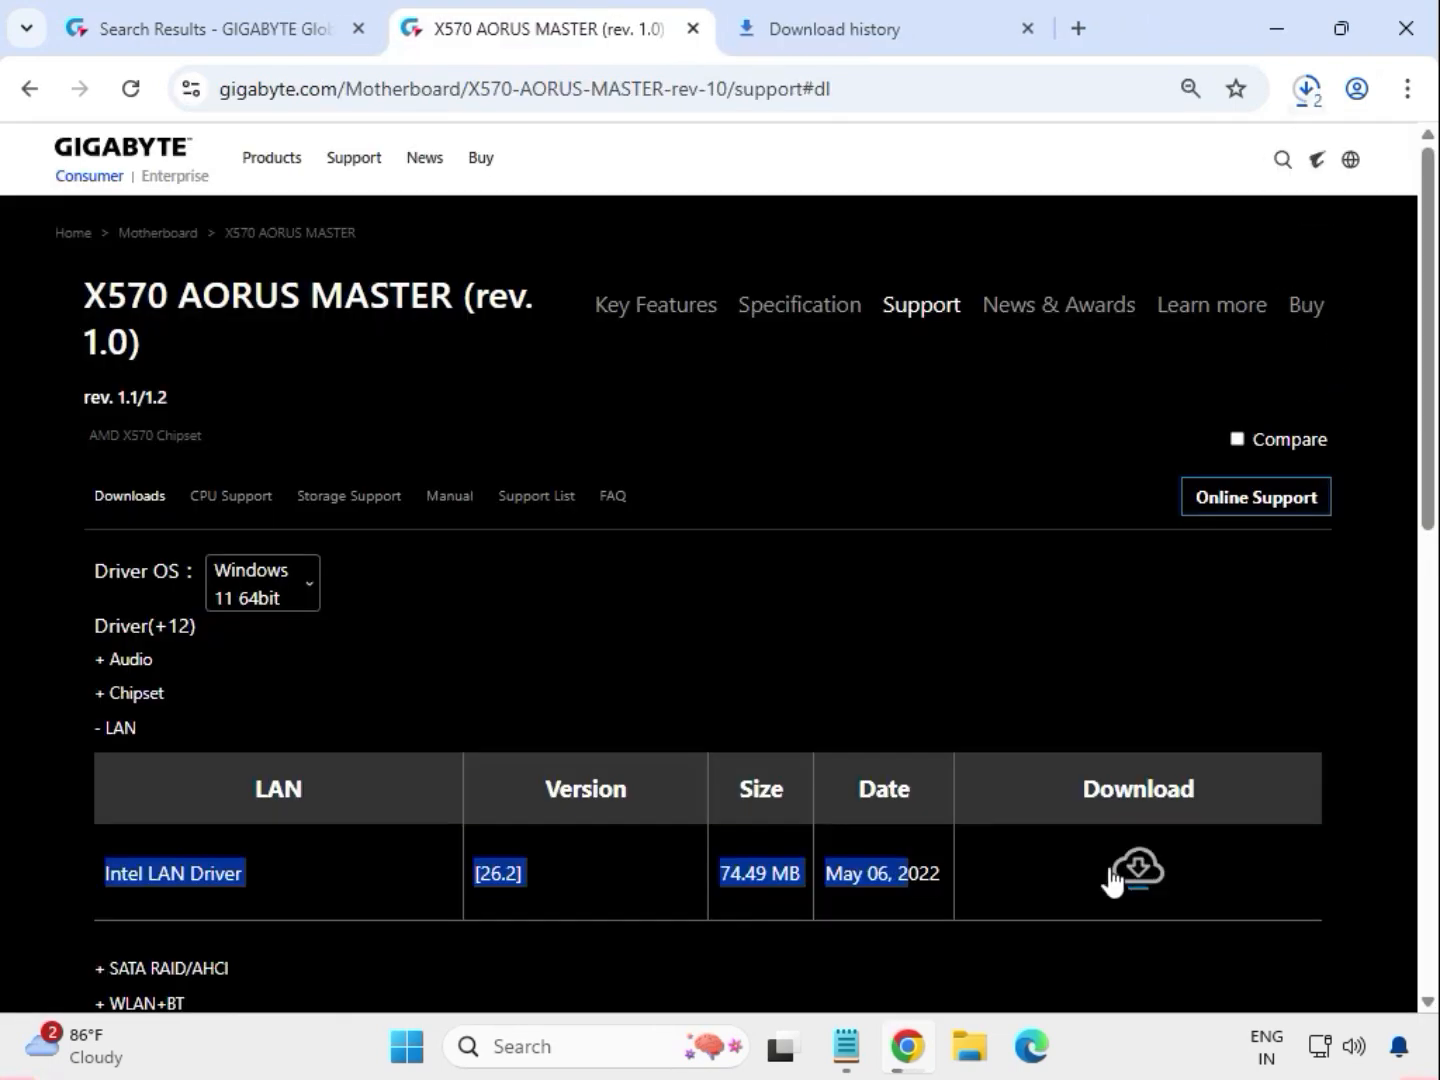
- Download Intel Bluetooth Driver 22.170.0.2 and Intel WIFI driver 22.200.0.6 from the WLAN+BT drivers
{"action": "scroll", "coordinate": [789, 830], "scroll_direction": "down", "scroll_amount": 1}
{"action": "scroll", "coordinate": [788, 817], "scroll_direction": "down", "scroll_amount": 3}
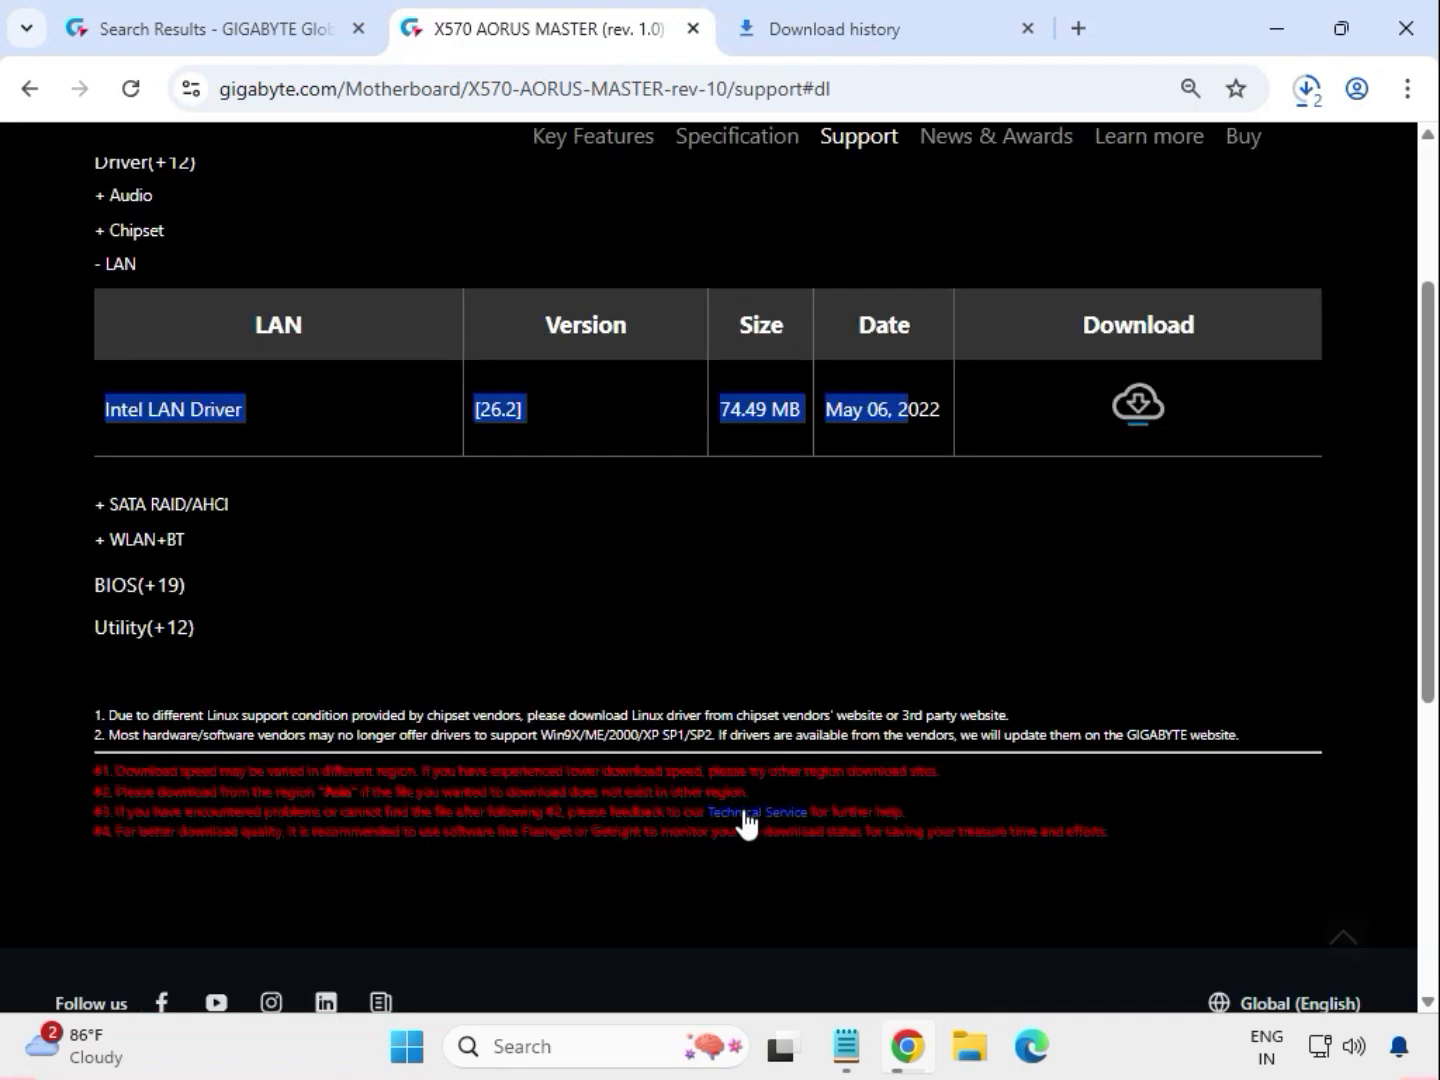
{"action": "left_click", "coordinate": [151, 540]}
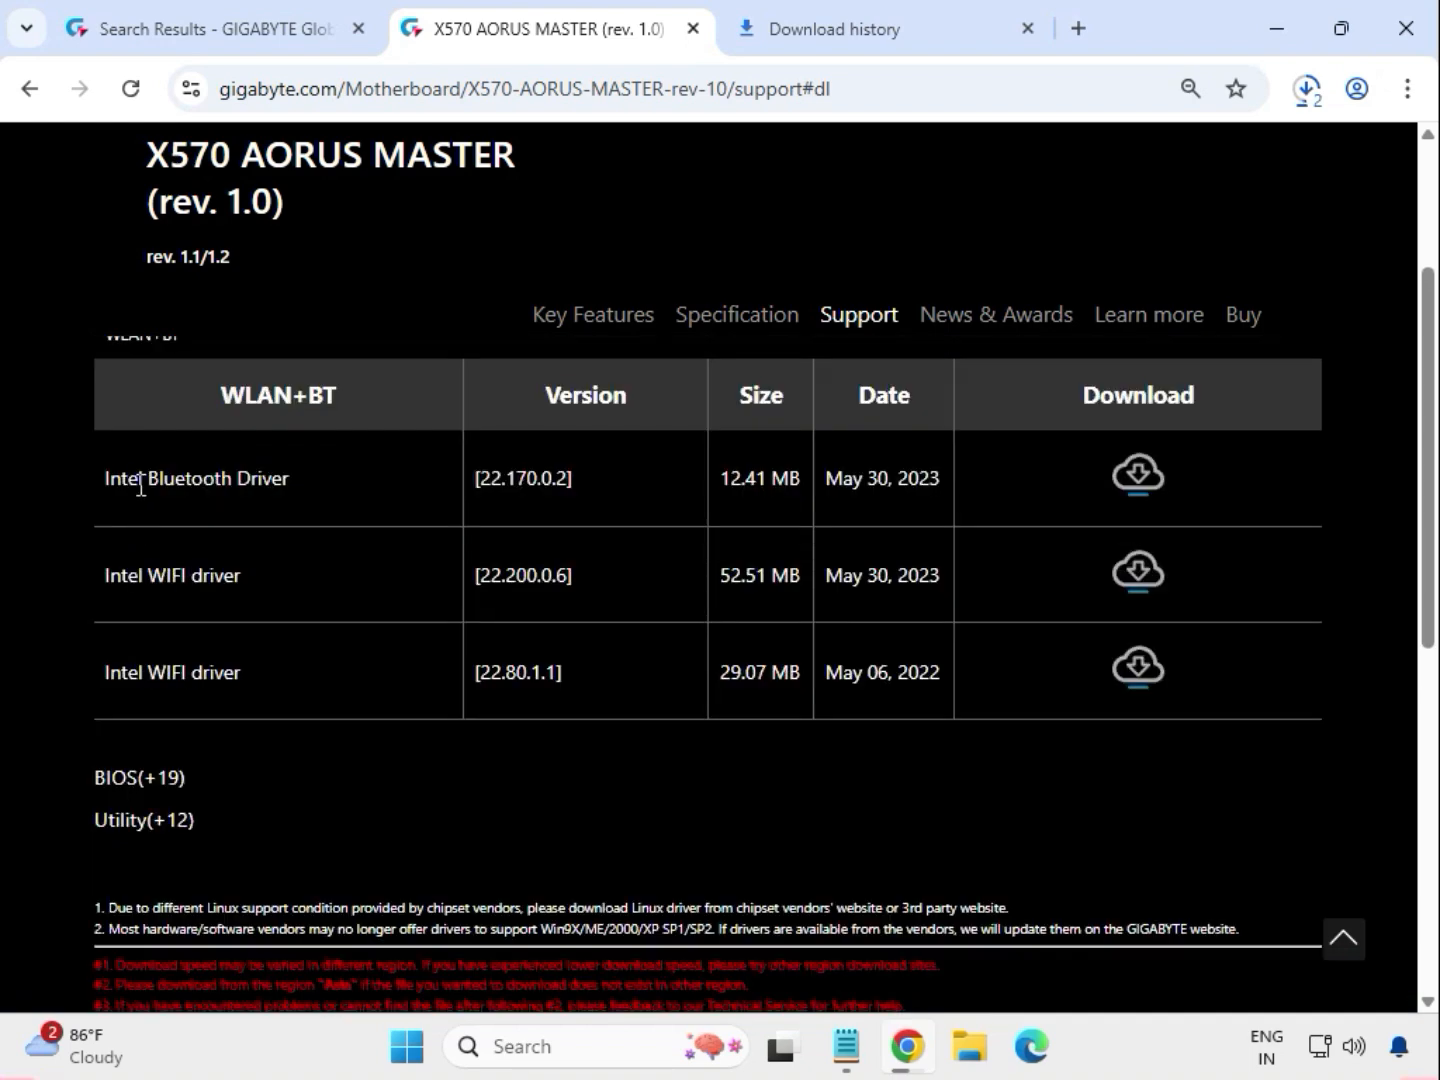
{"action": "left_click_drag", "start_coordinate": [139, 476], "coordinate": [292, 482]}
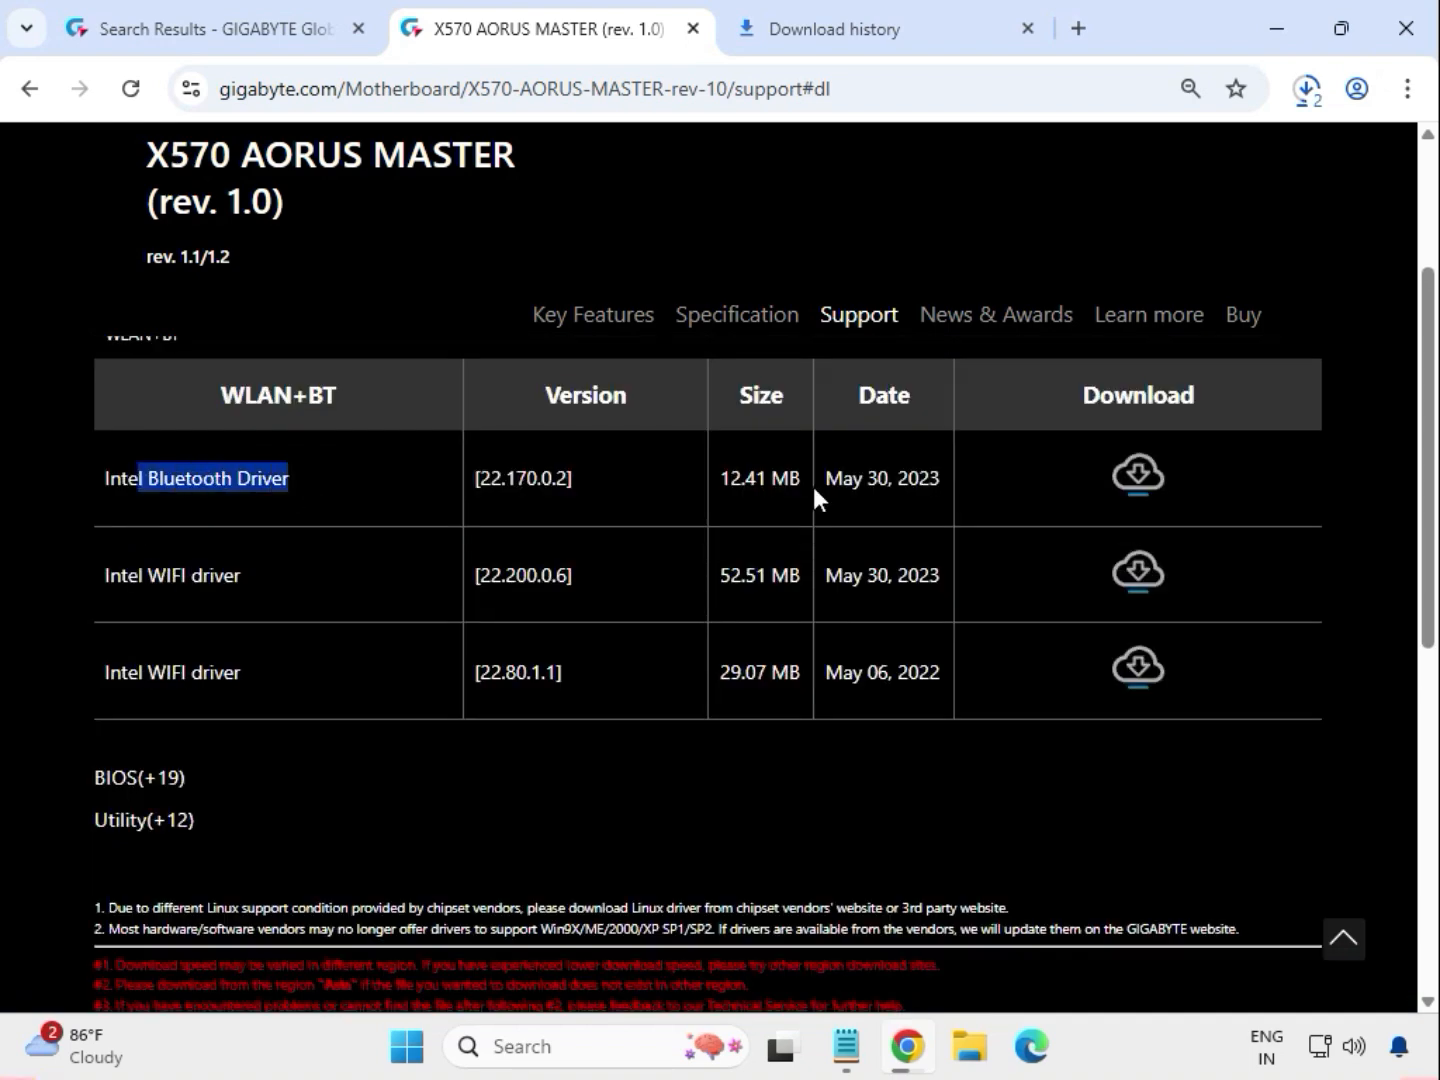
{"action": "left_click", "coordinate": [1135, 476]}
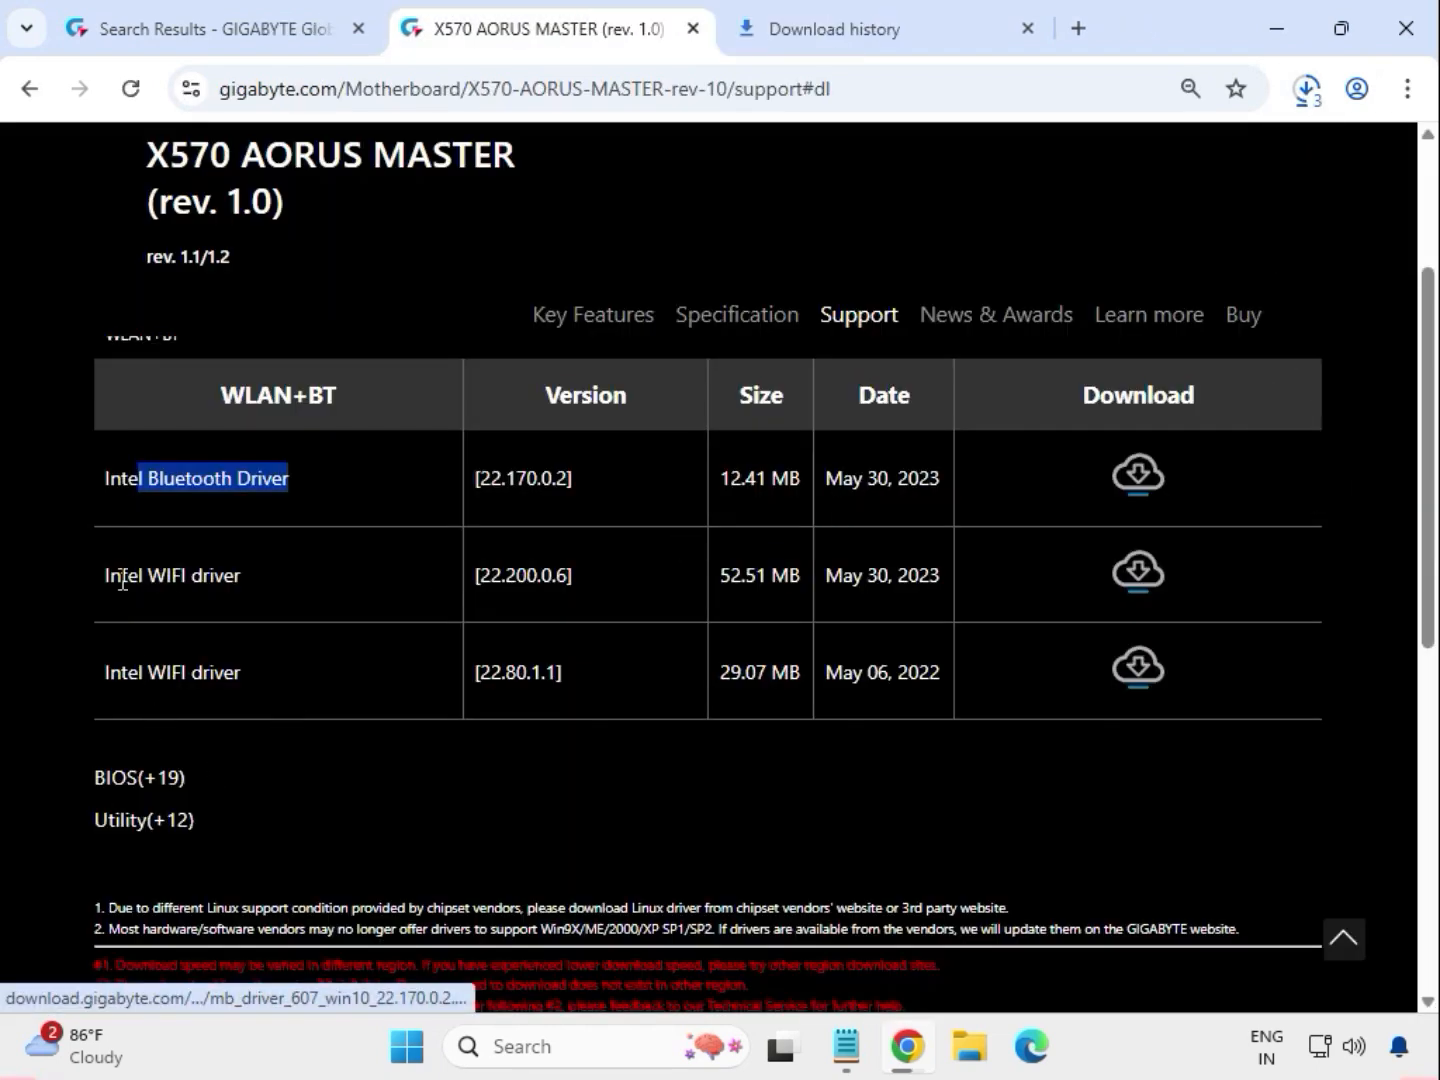
{"action": "left_click_drag", "start_coordinate": [144, 570], "coordinate": [242, 575]}
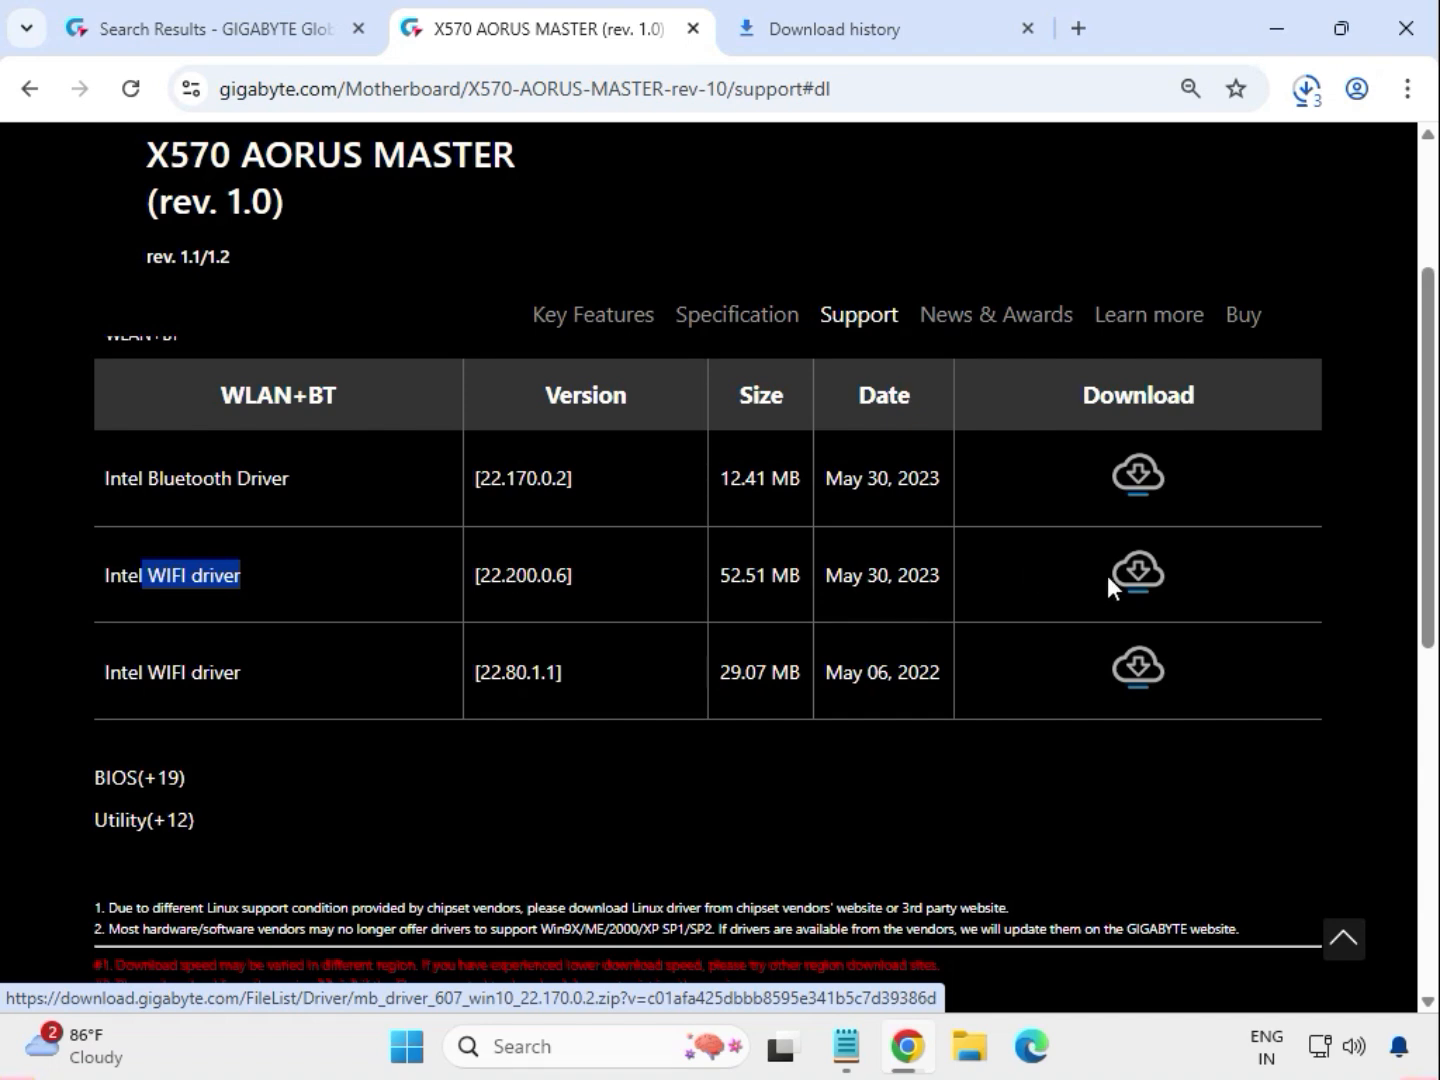
{"action": "left_click", "coordinate": [1157, 578]}
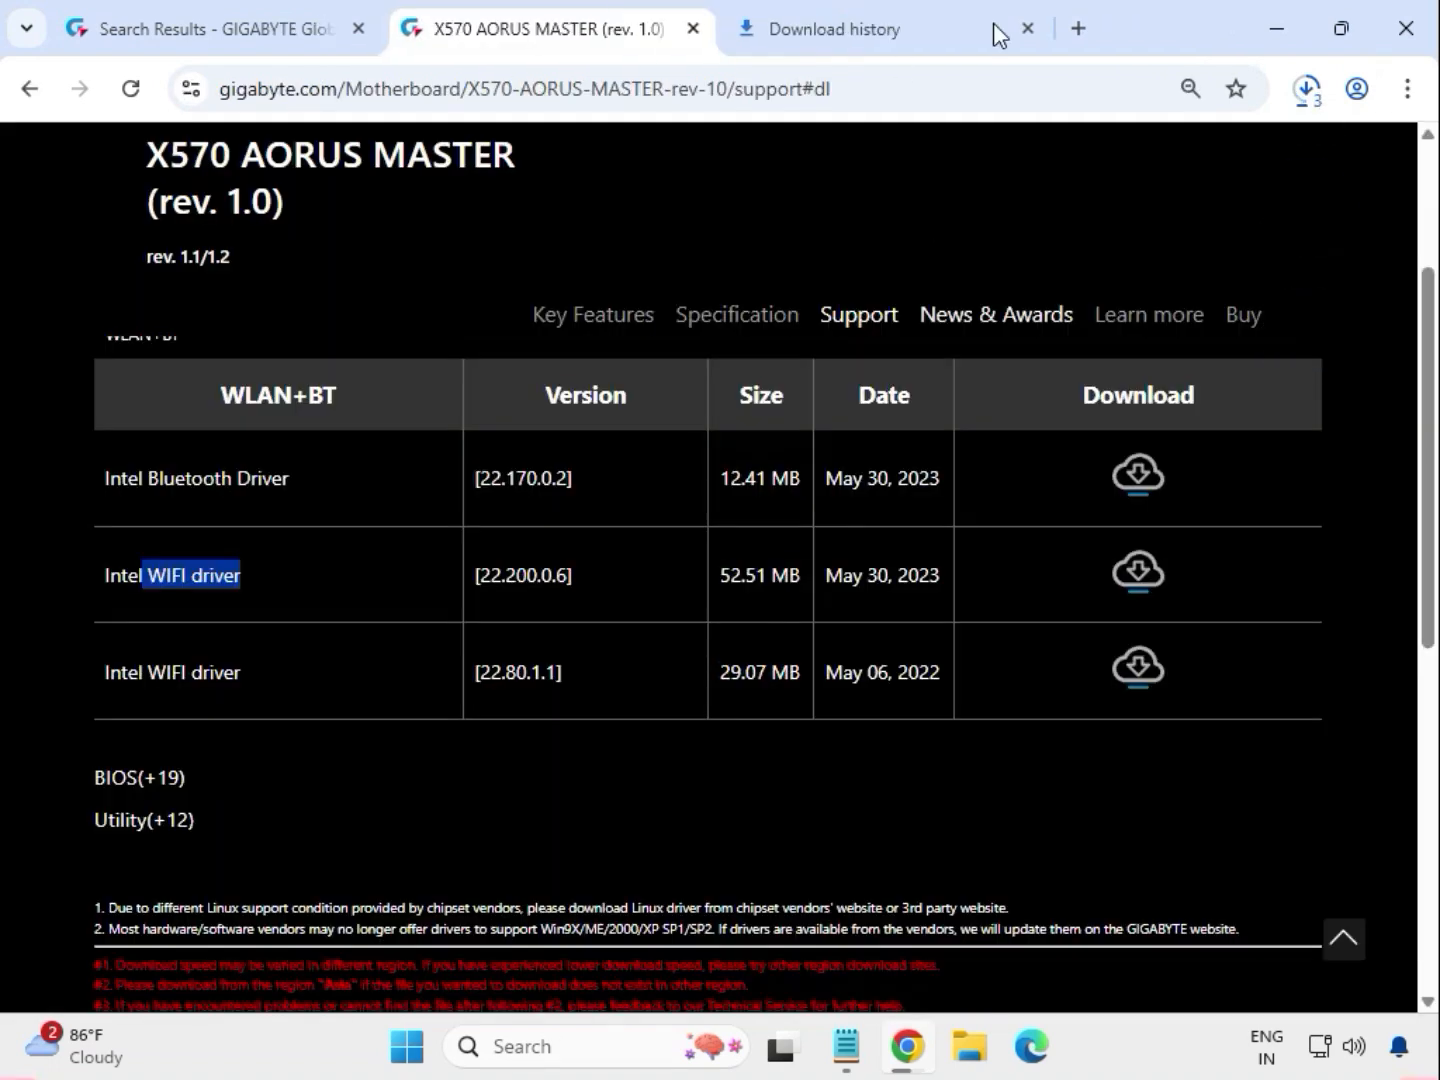
- Check the recent downloads and show the chipset driver archive in its File Explorer folder
{"action": "left_click", "coordinate": [1296, 101]}
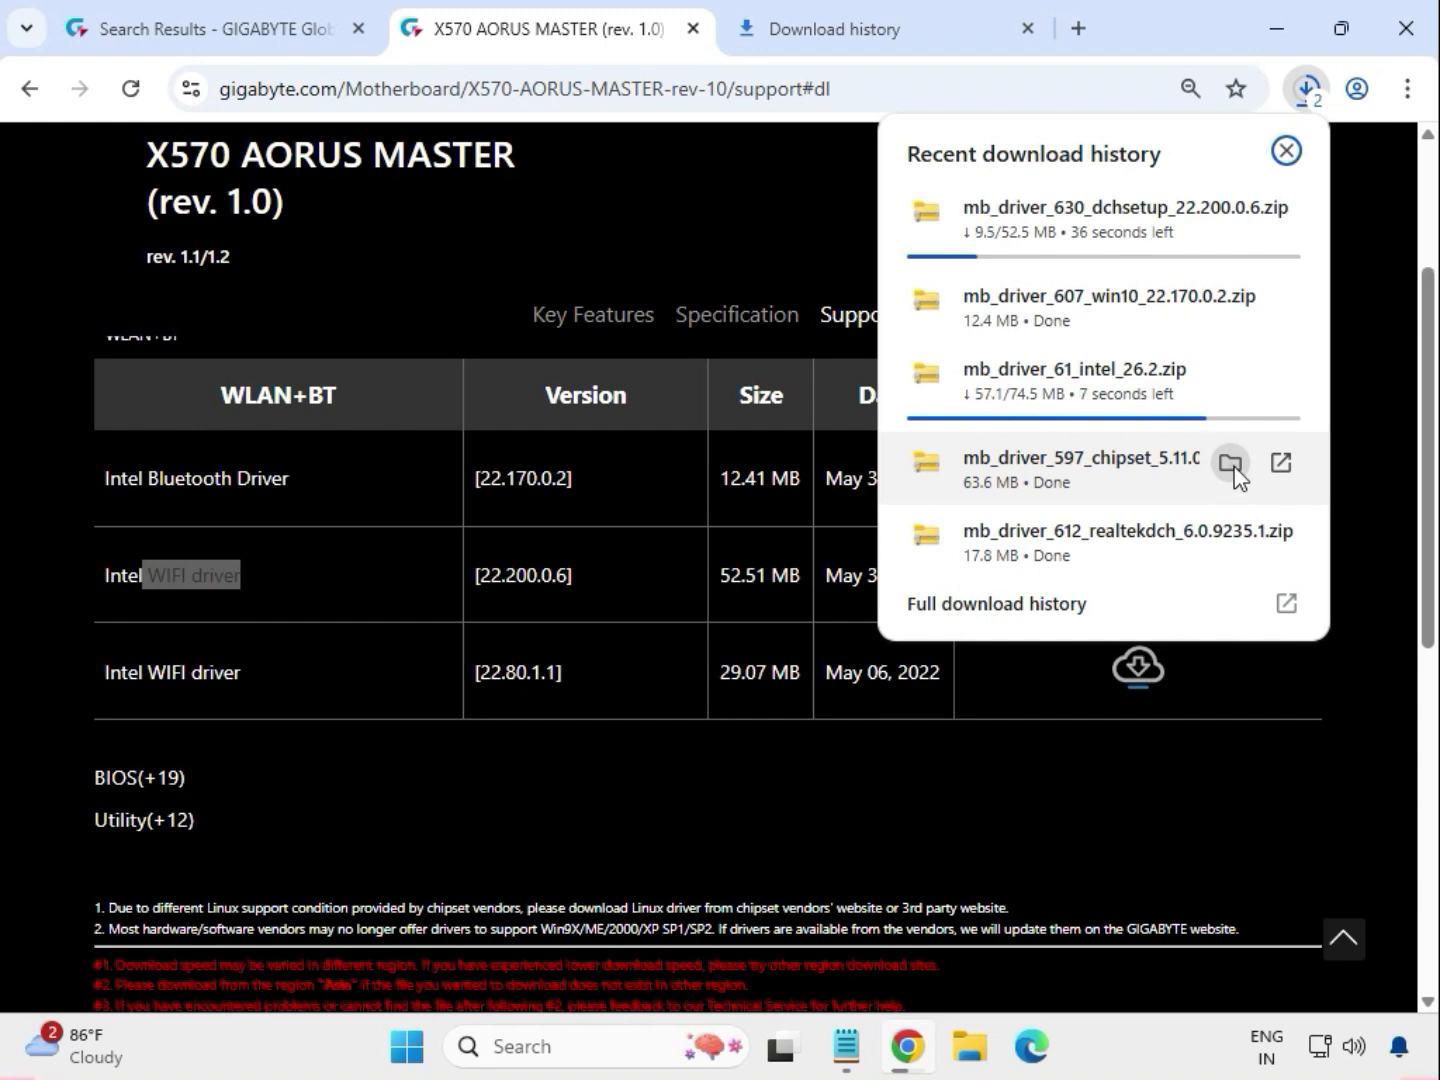
{"action": "left_click", "coordinate": [1233, 470]}
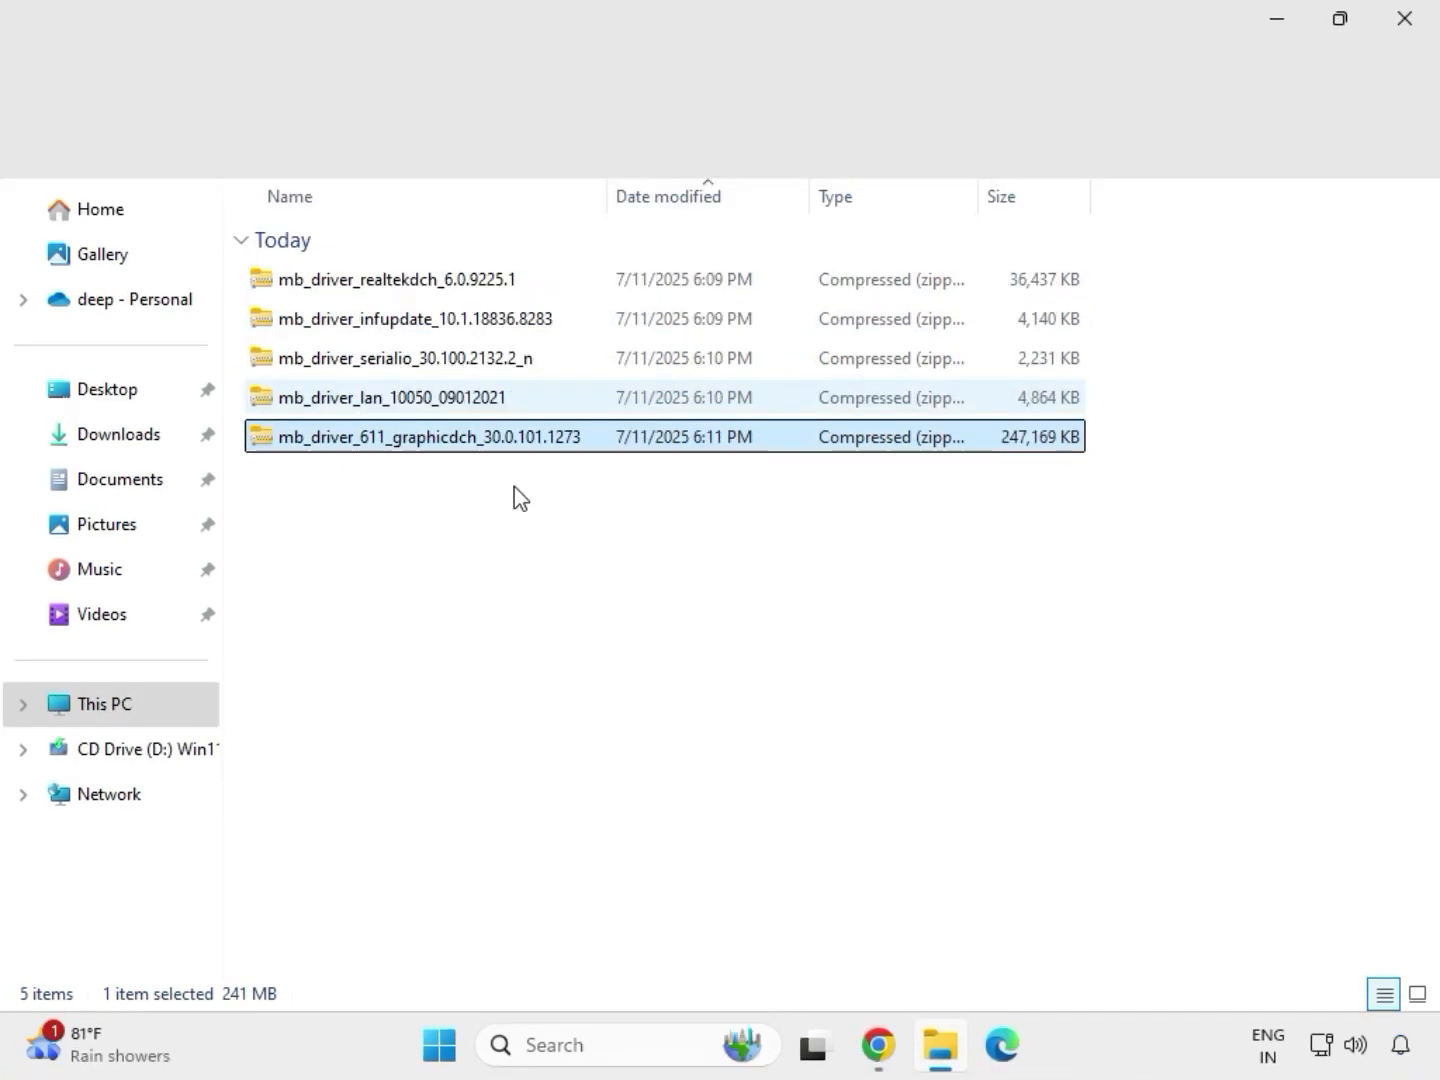
{"action": "left_click_drag", "start_coordinate": [515, 486], "coordinate": [446, 265]}
- Extract the mb_driver_611_graphicdch_30.0.101.1273 archive to its default folder in Downloads and close the extracted folder's window
{"action": "left_click", "coordinate": [501, 440]}
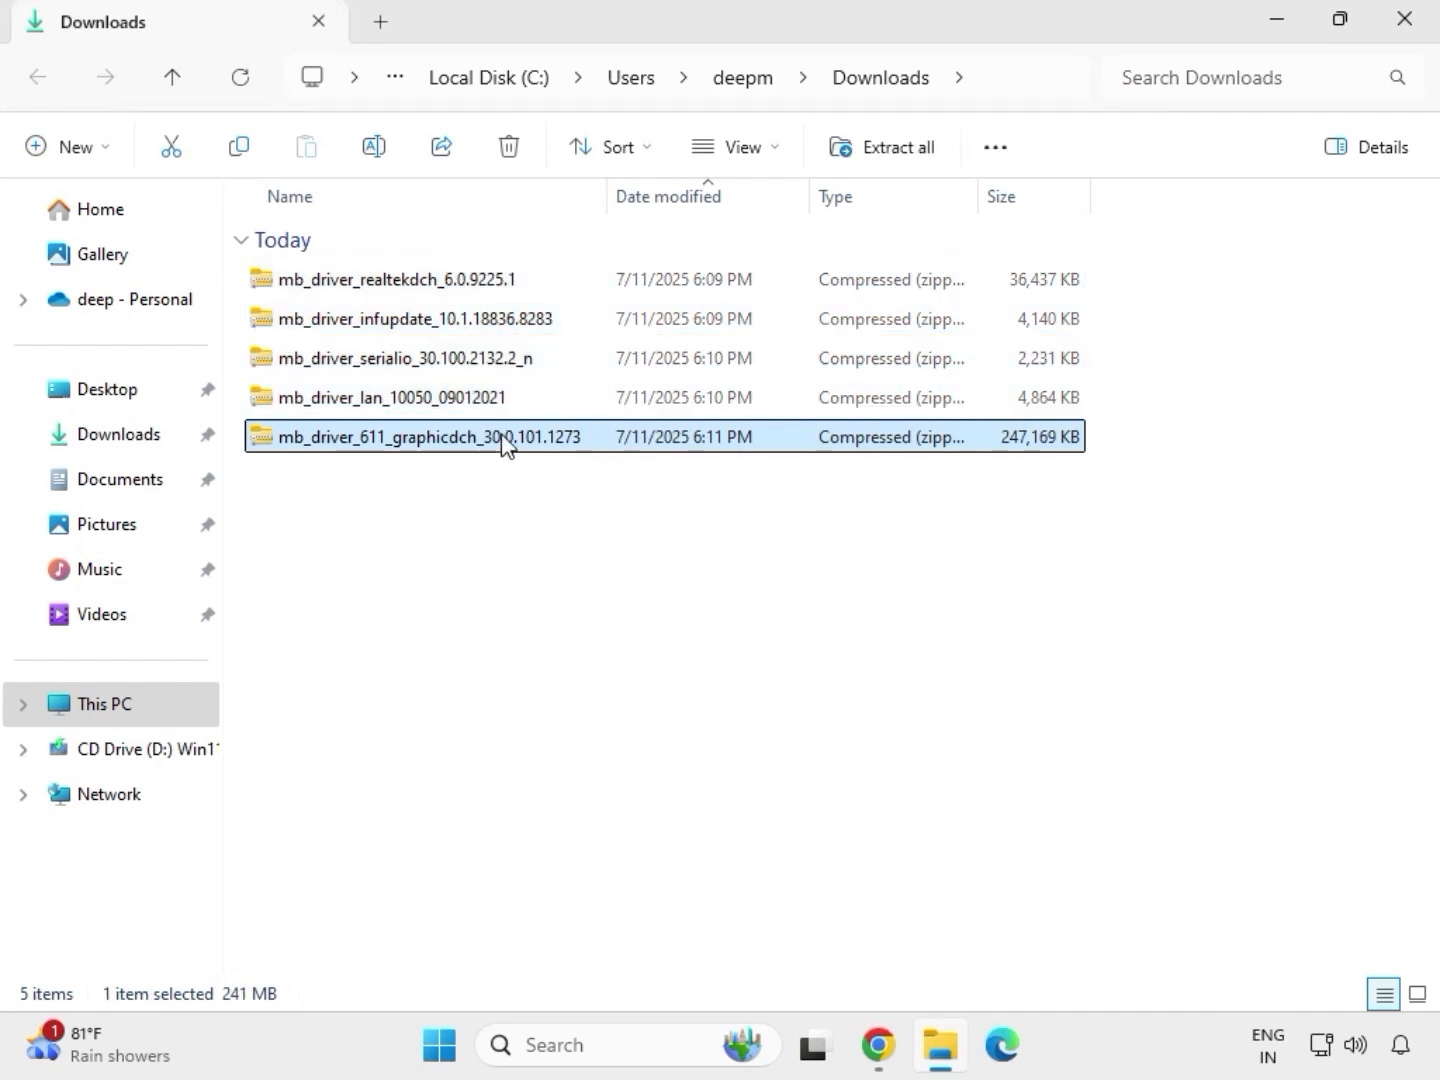
{"action": "right_click", "coordinate": [502, 442]}
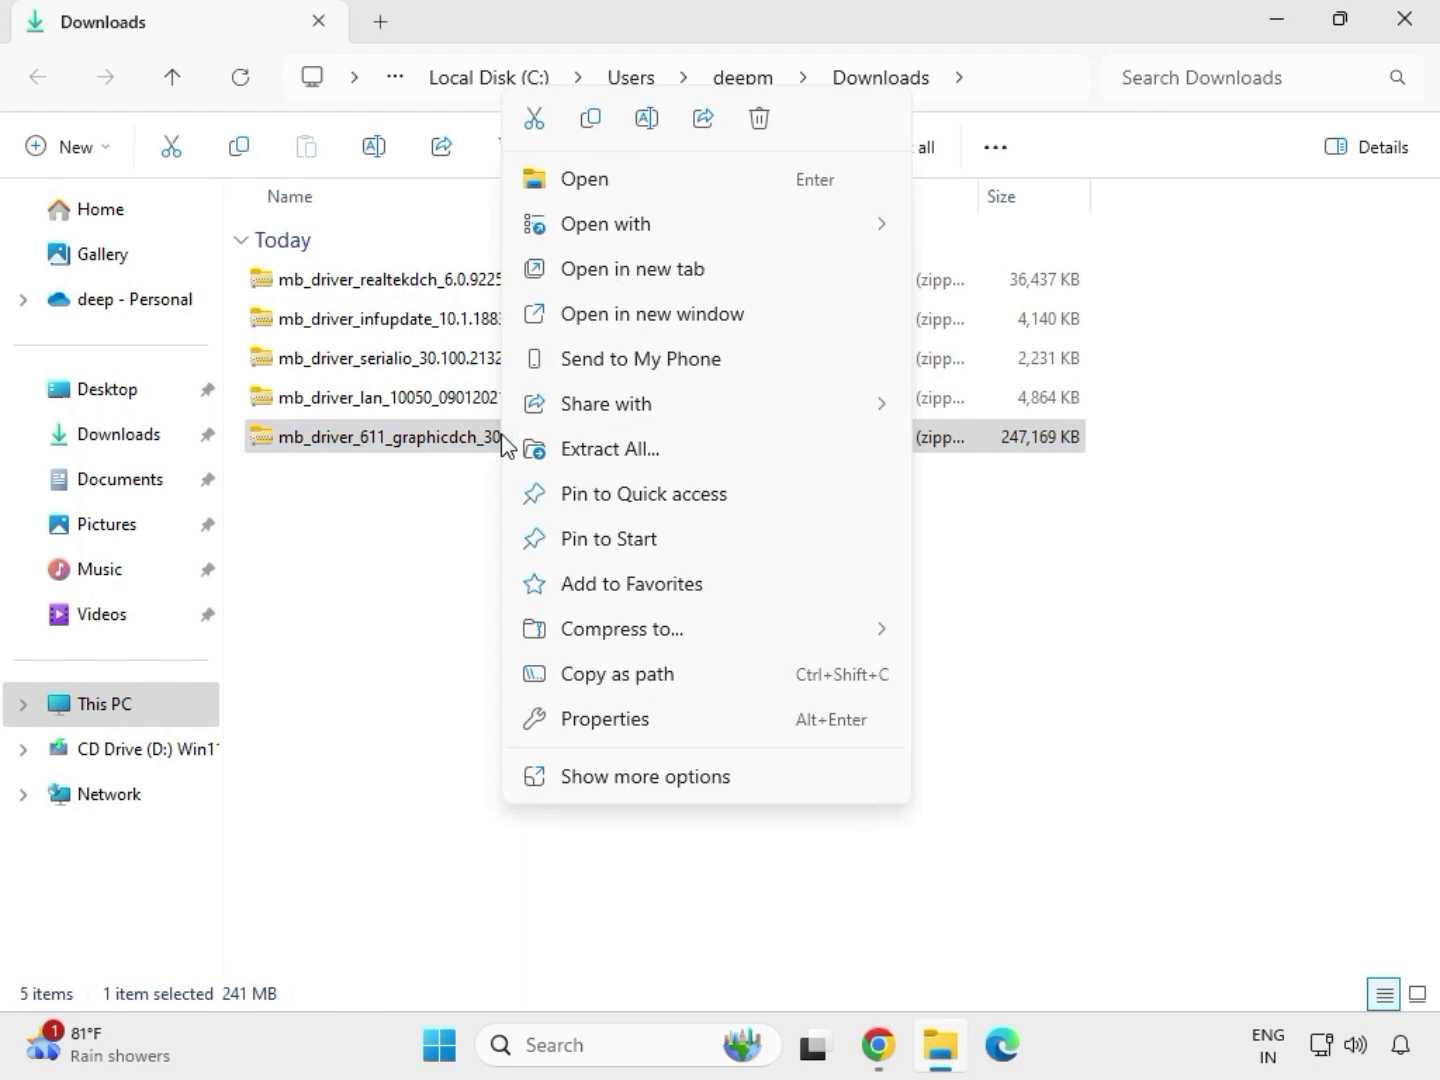
{"action": "left_click", "coordinate": [645, 779]}
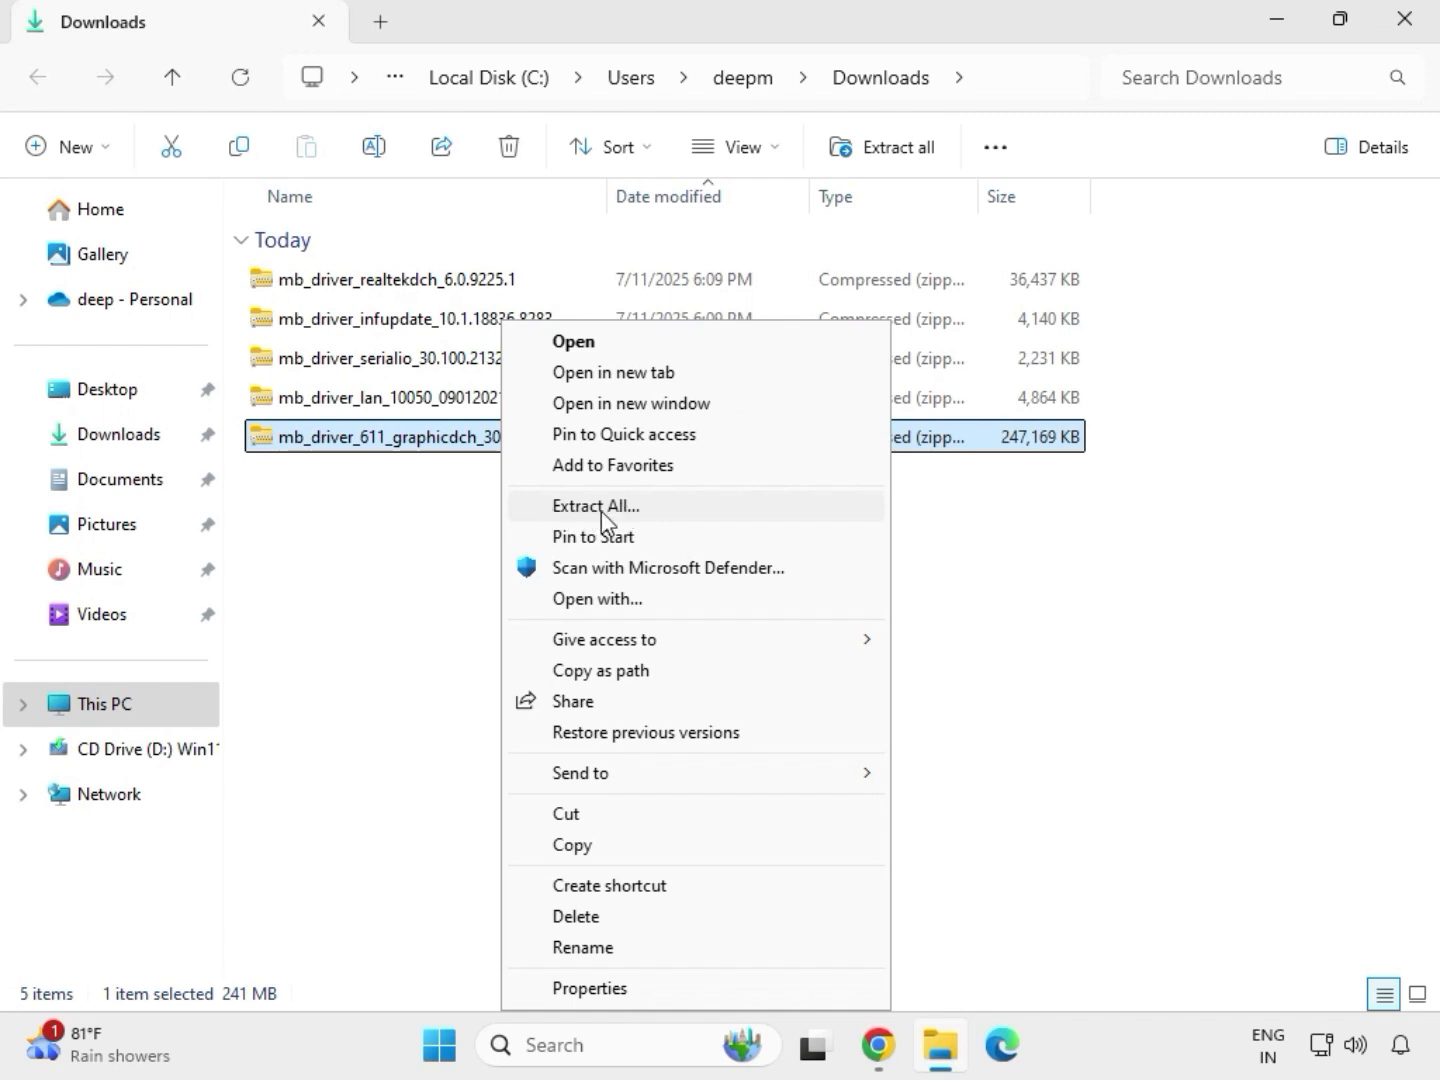
{"action": "left_click", "coordinate": [608, 508]}
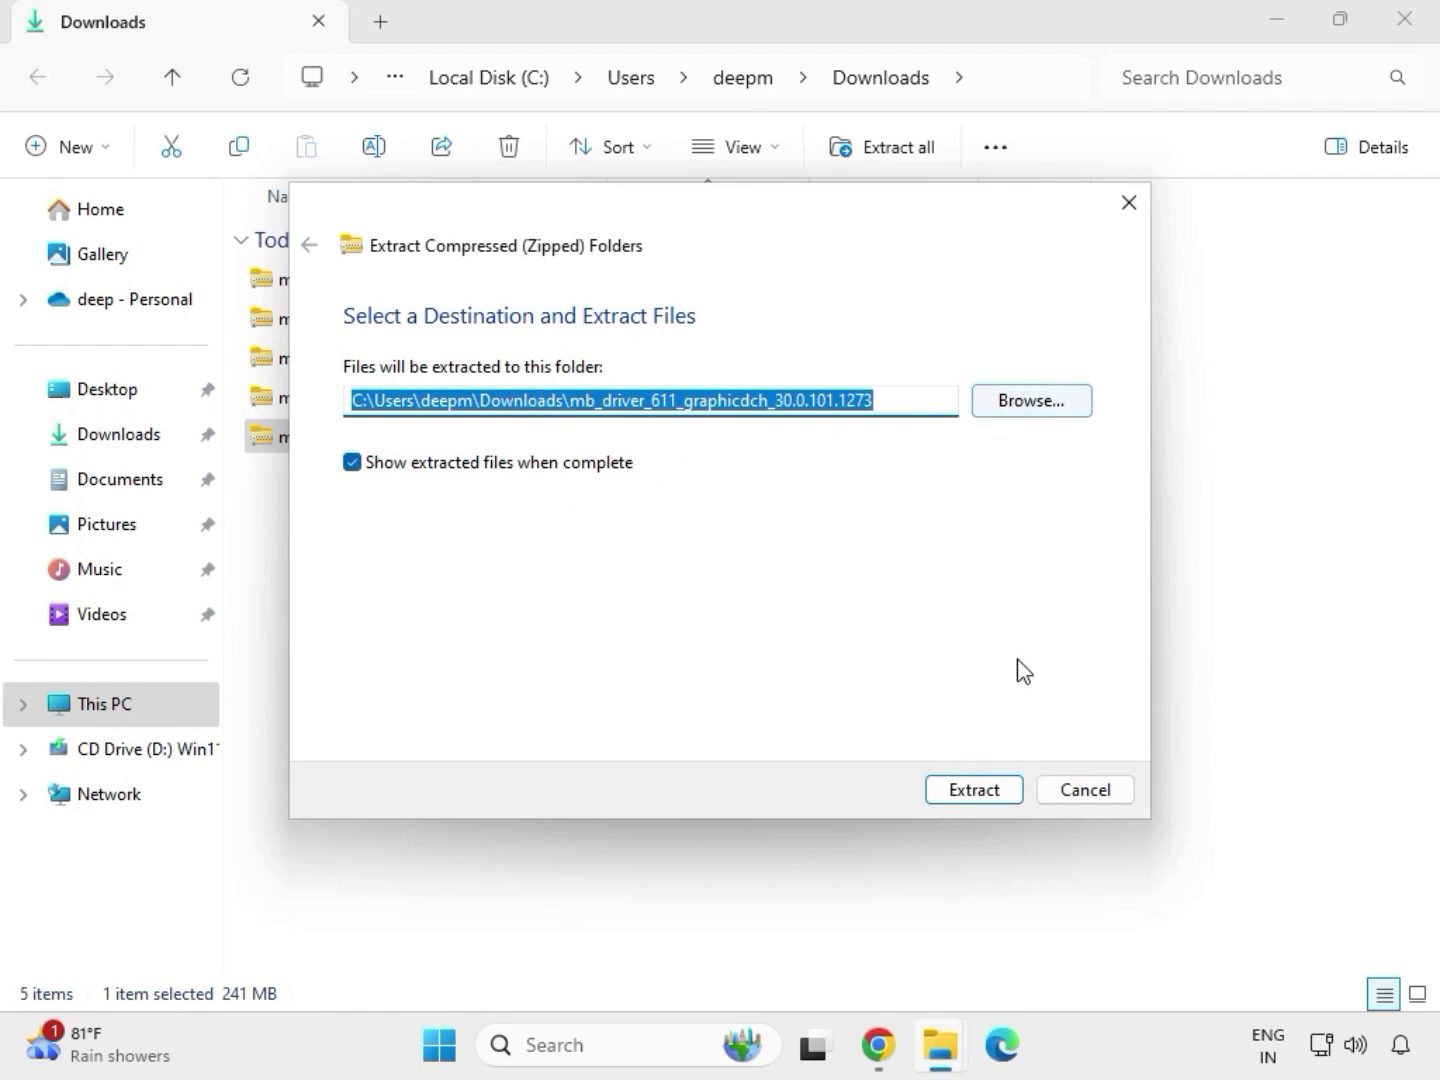
{"action": "left_click", "coordinate": [977, 792]}
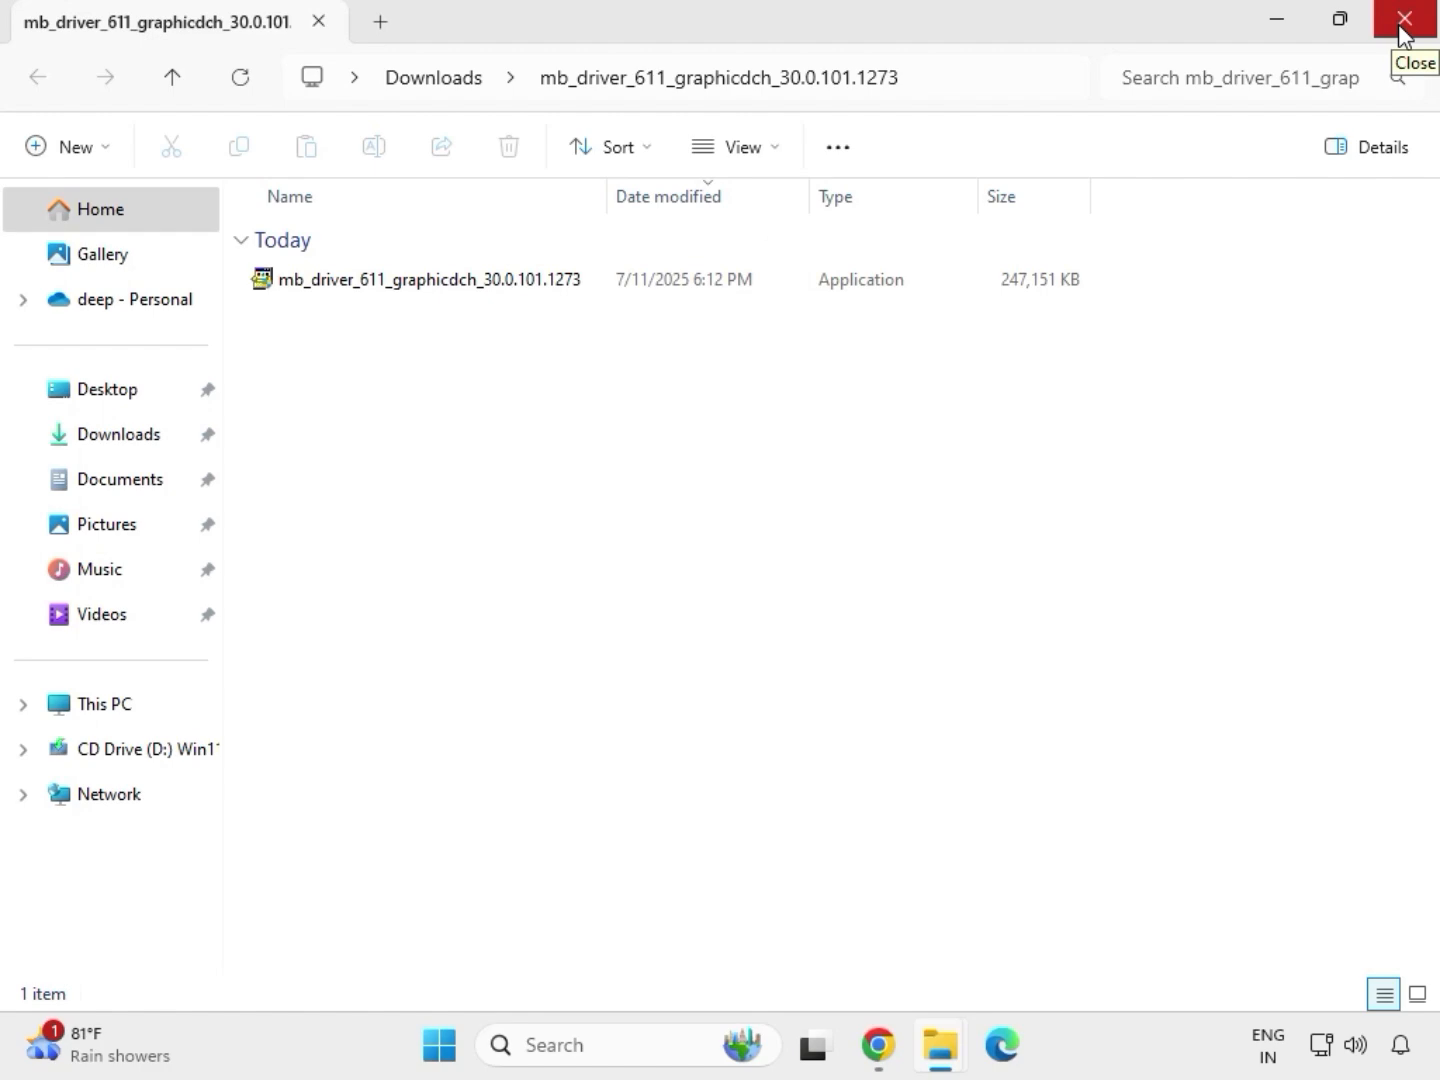
{"action": "left_click", "coordinate": [1403, 23]}
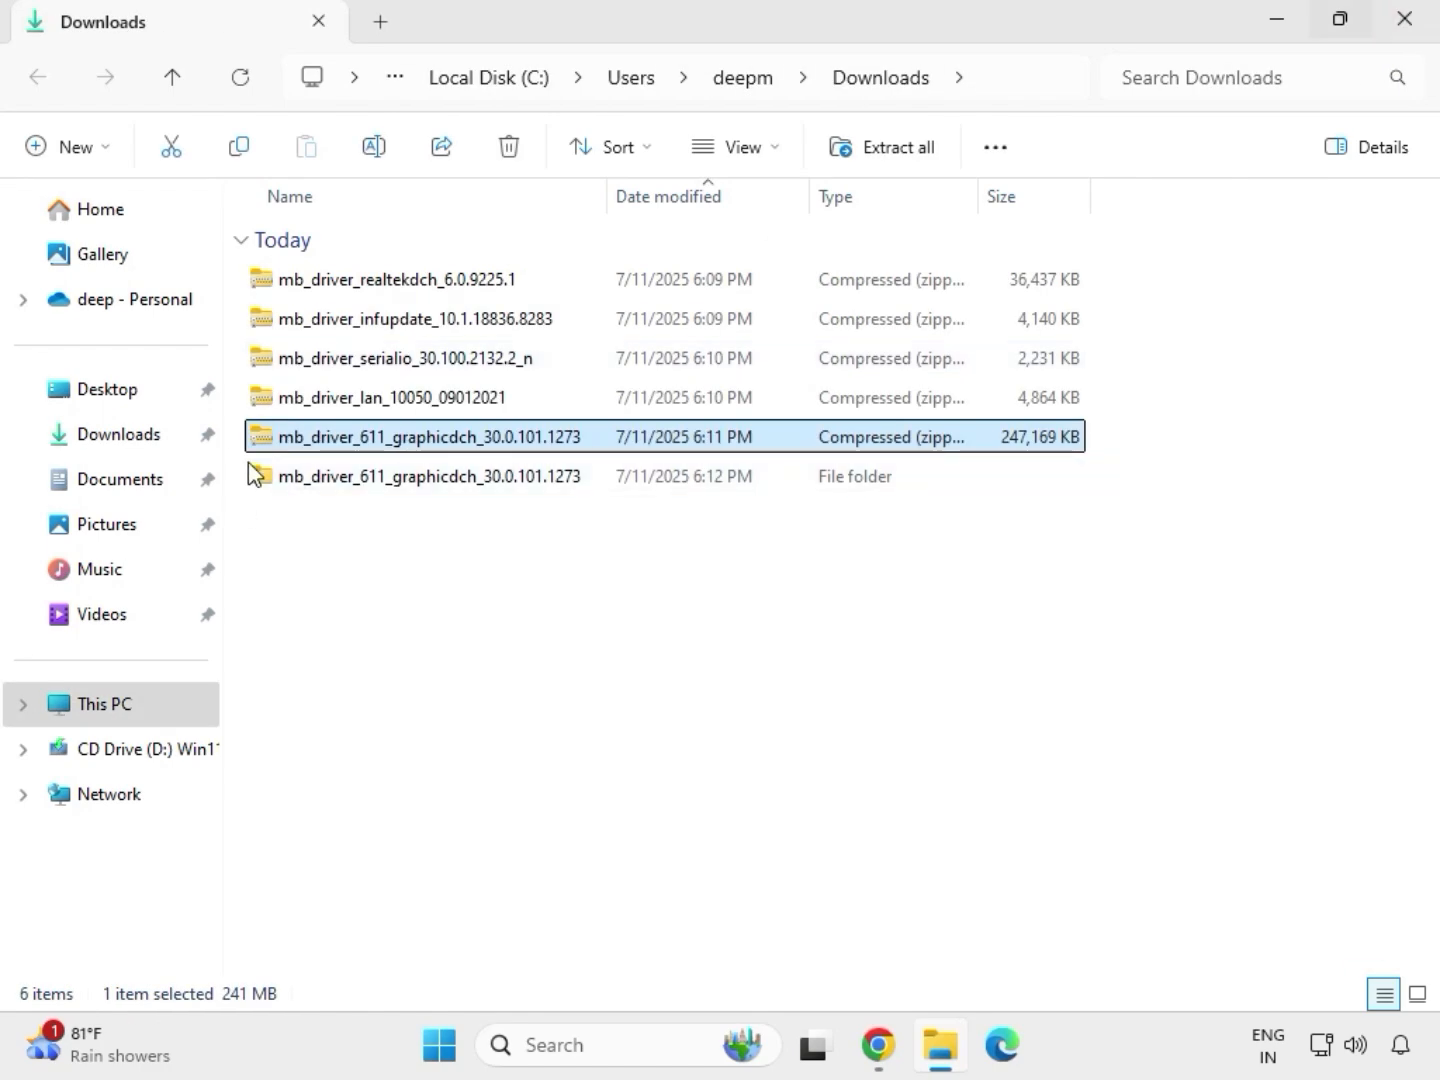
- Extract the mb_driver_lan_10050_09012021 archive to its default folder in Downloads and close the extracted folder's window
{"action": "left_click", "coordinate": [367, 404]}
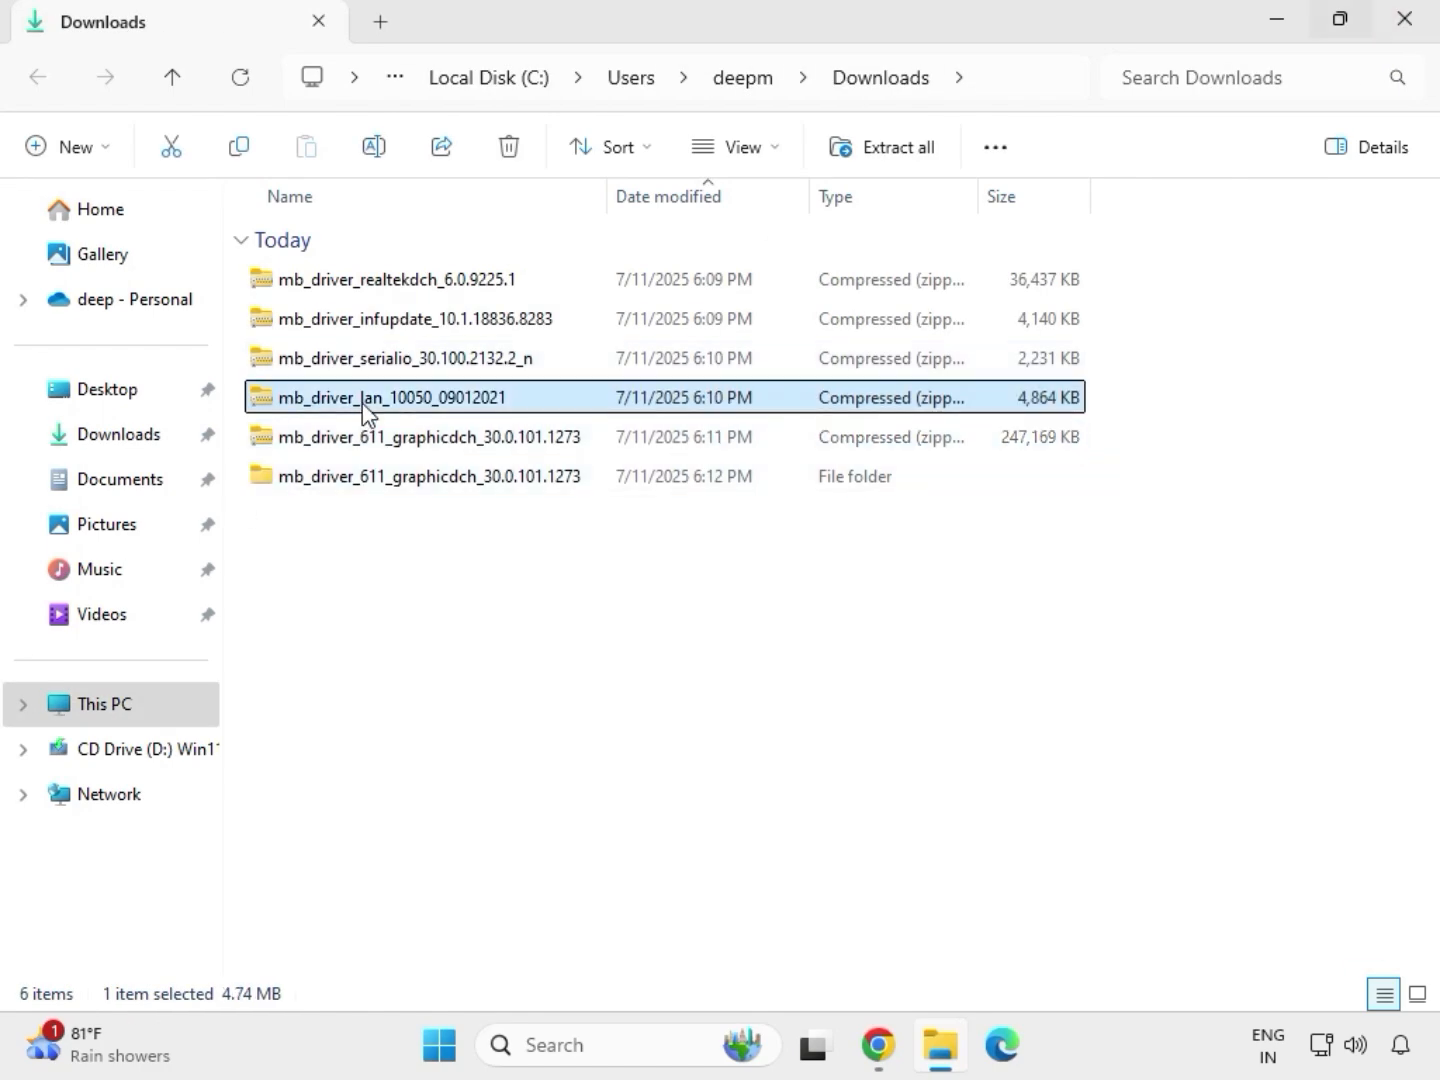
{"action": "right_click", "coordinate": [363, 405]}
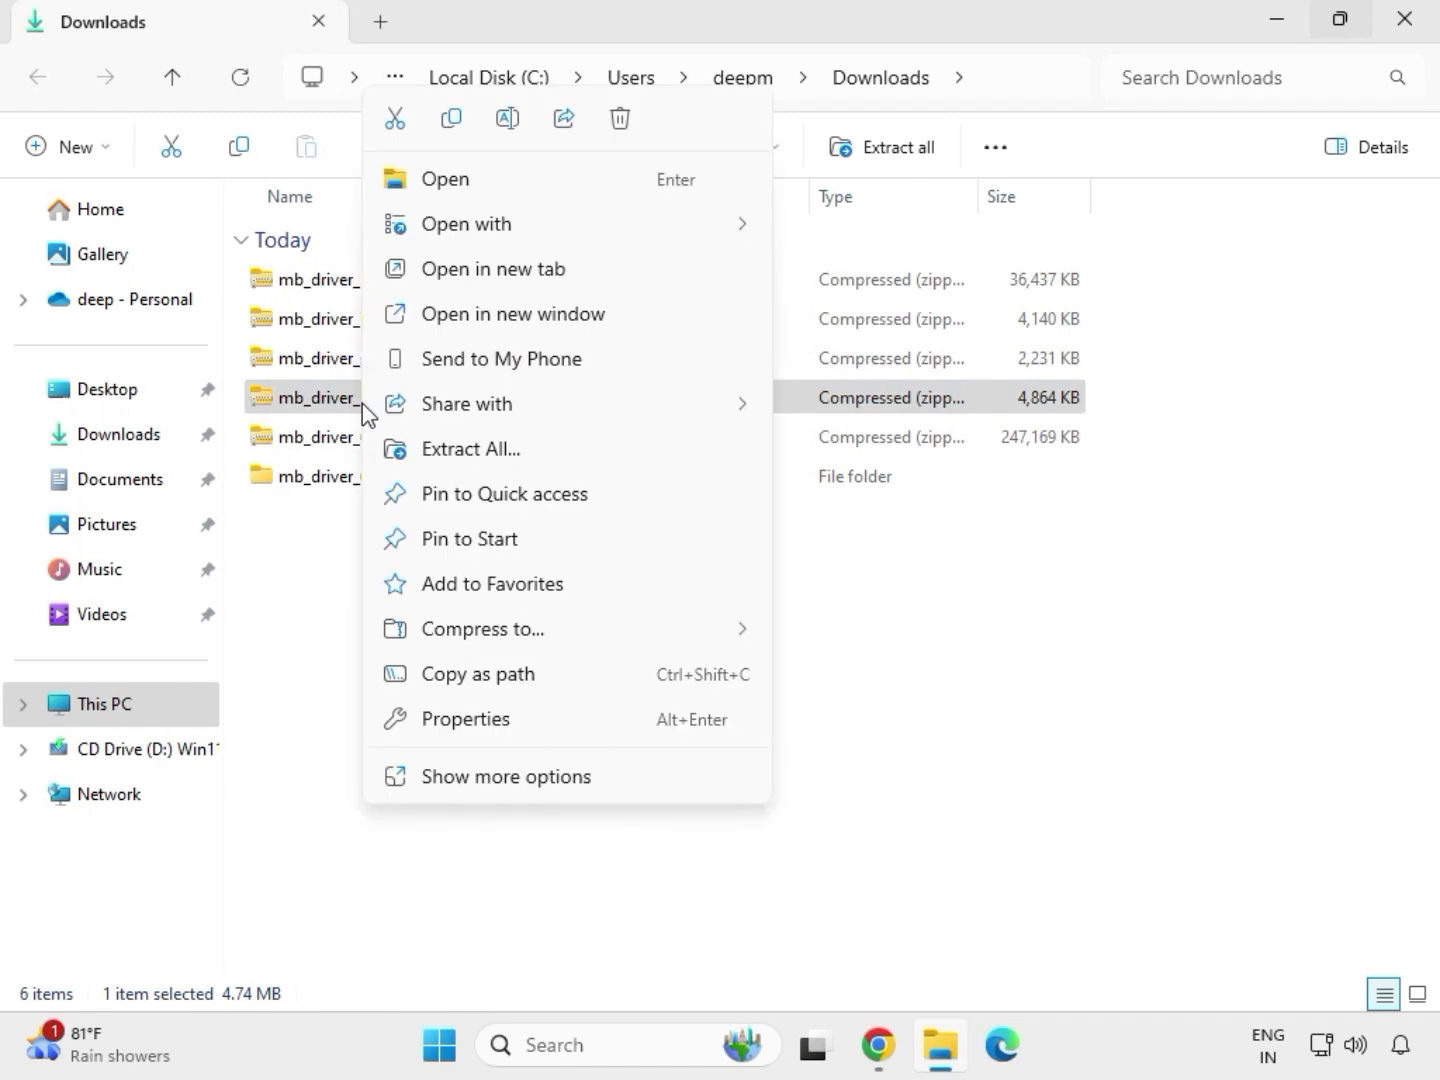
{"action": "left_click", "coordinate": [481, 777]}
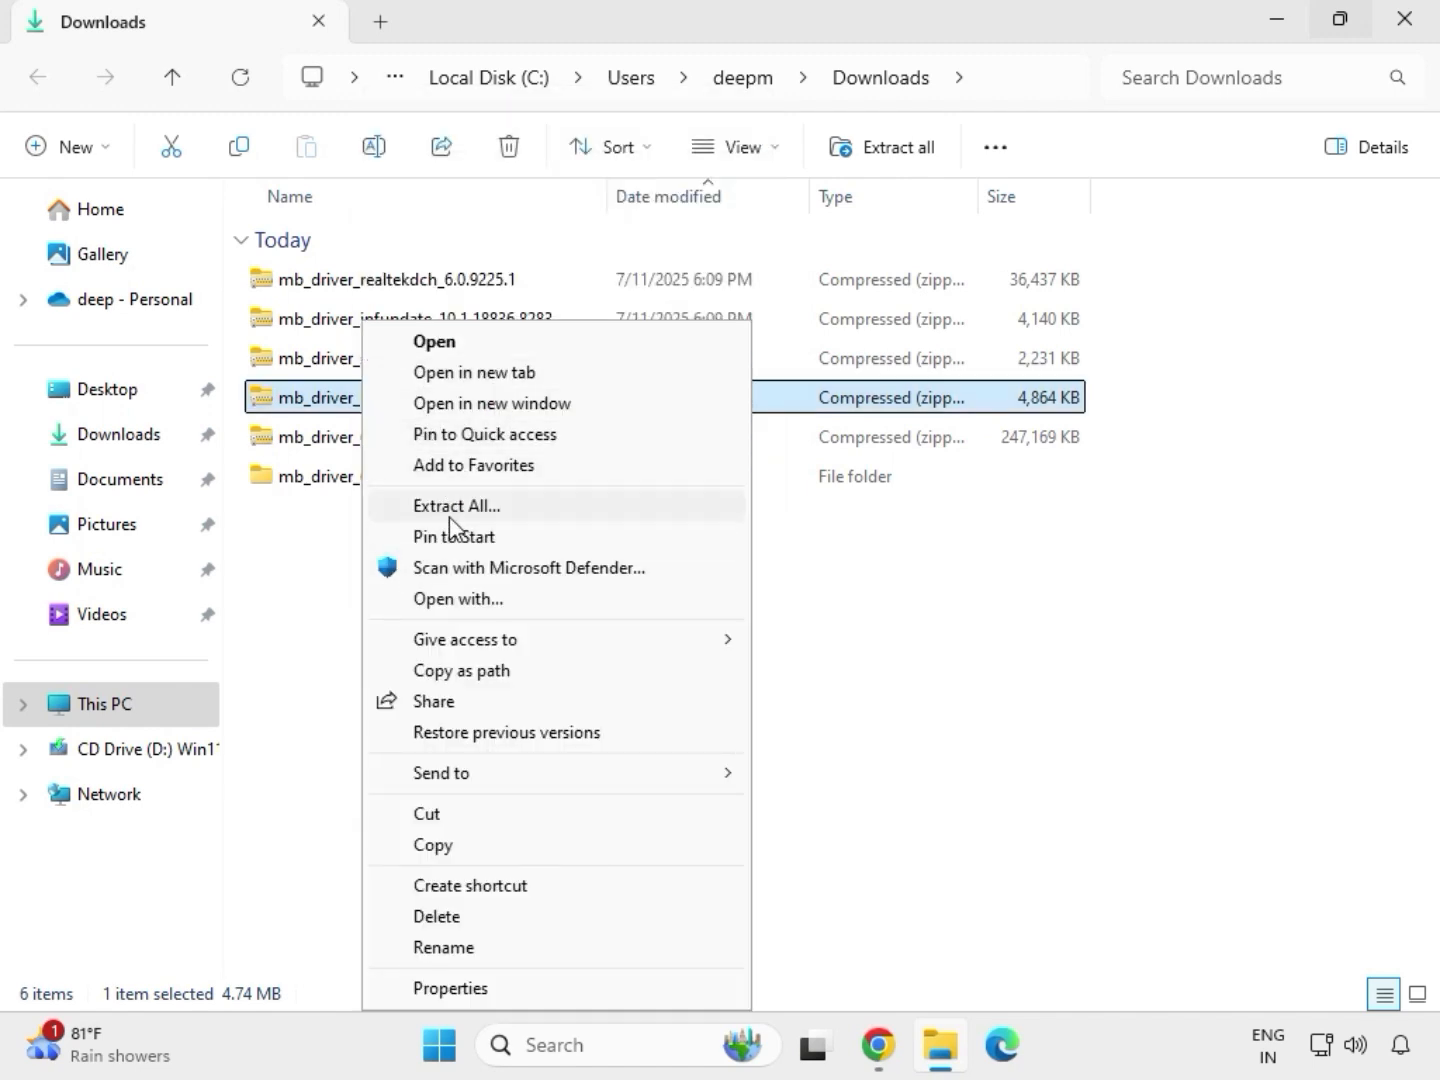
{"action": "left_click", "coordinate": [455, 512]}
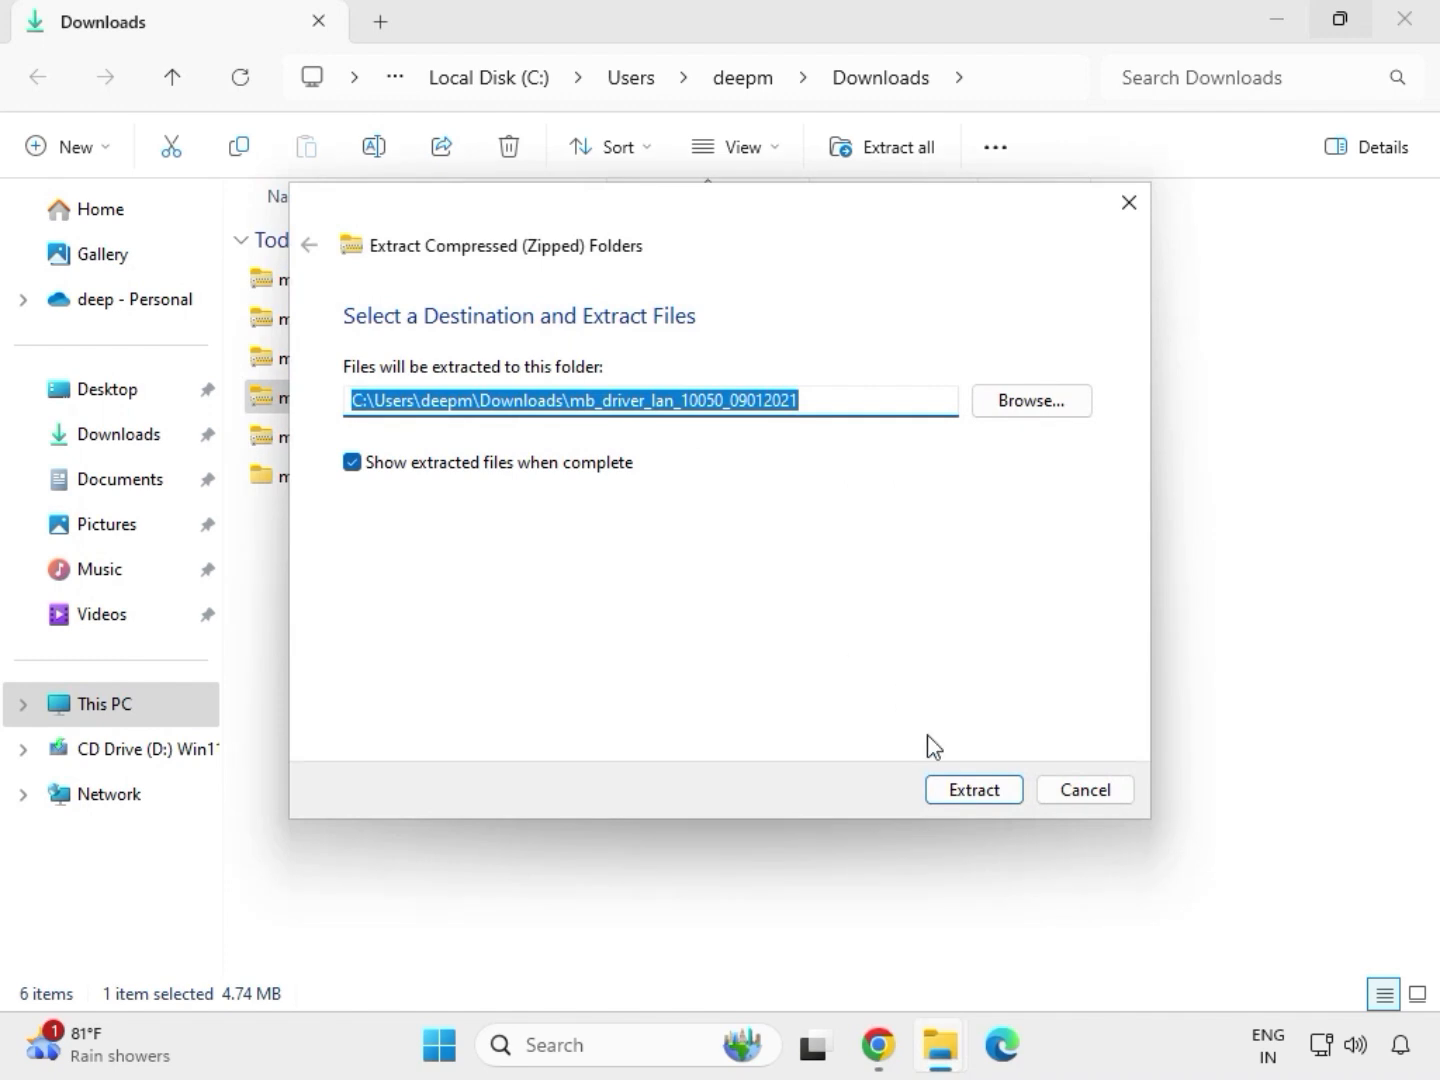
{"action": "left_click", "coordinate": [966, 792]}
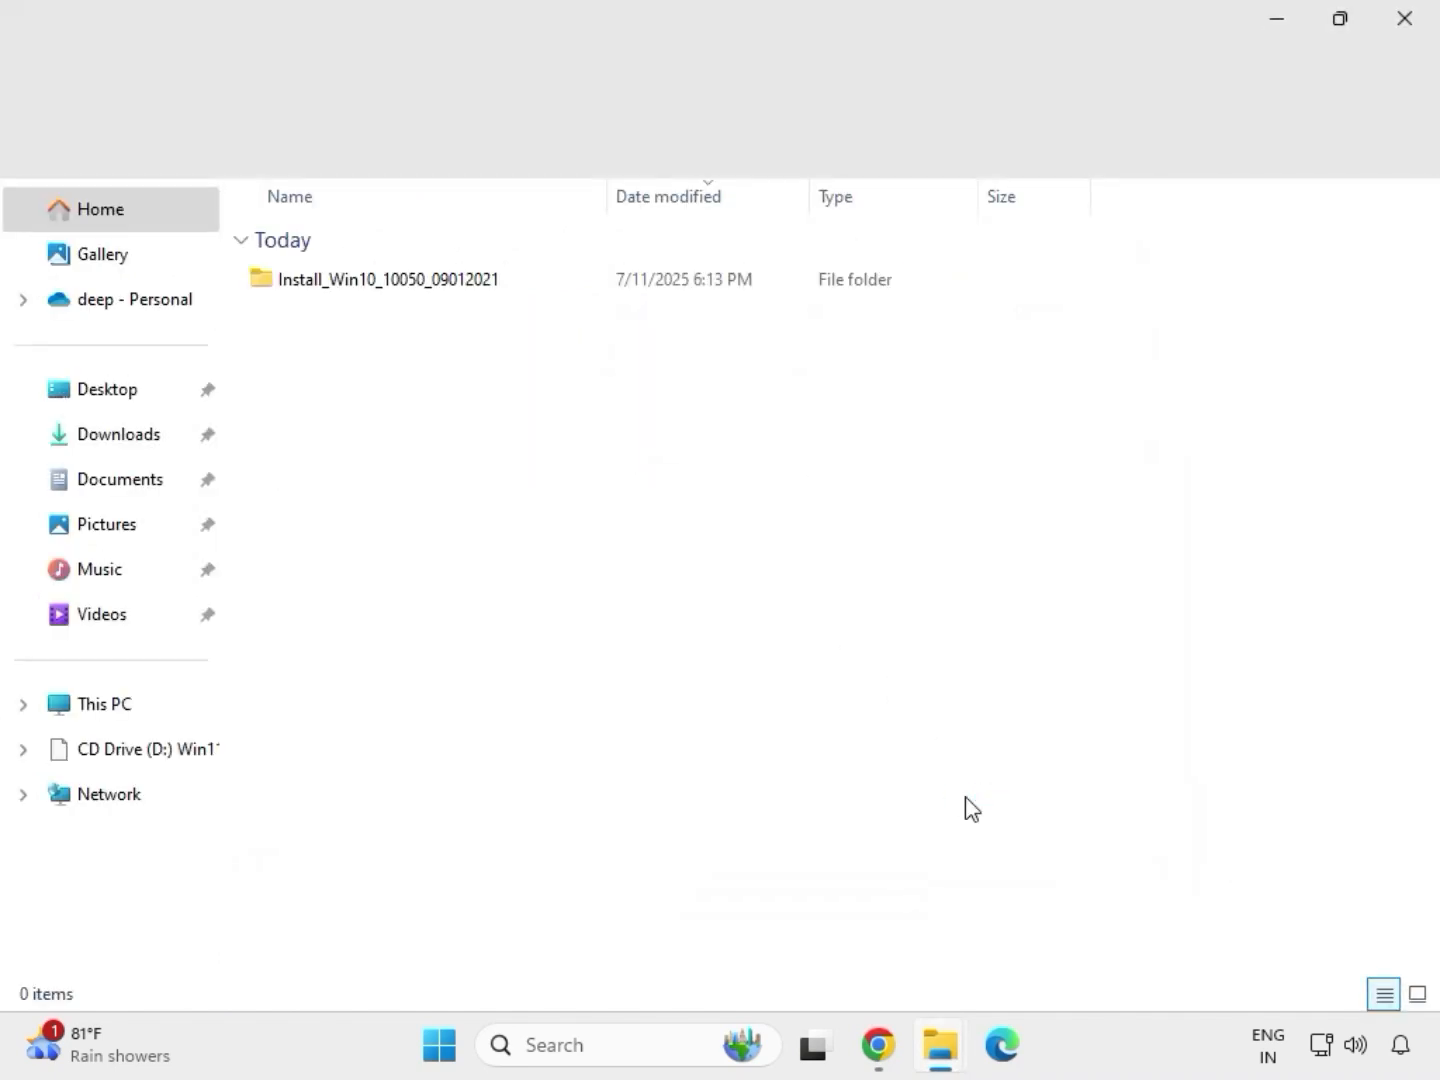
{"action": "left_click", "coordinate": [1409, 30]}
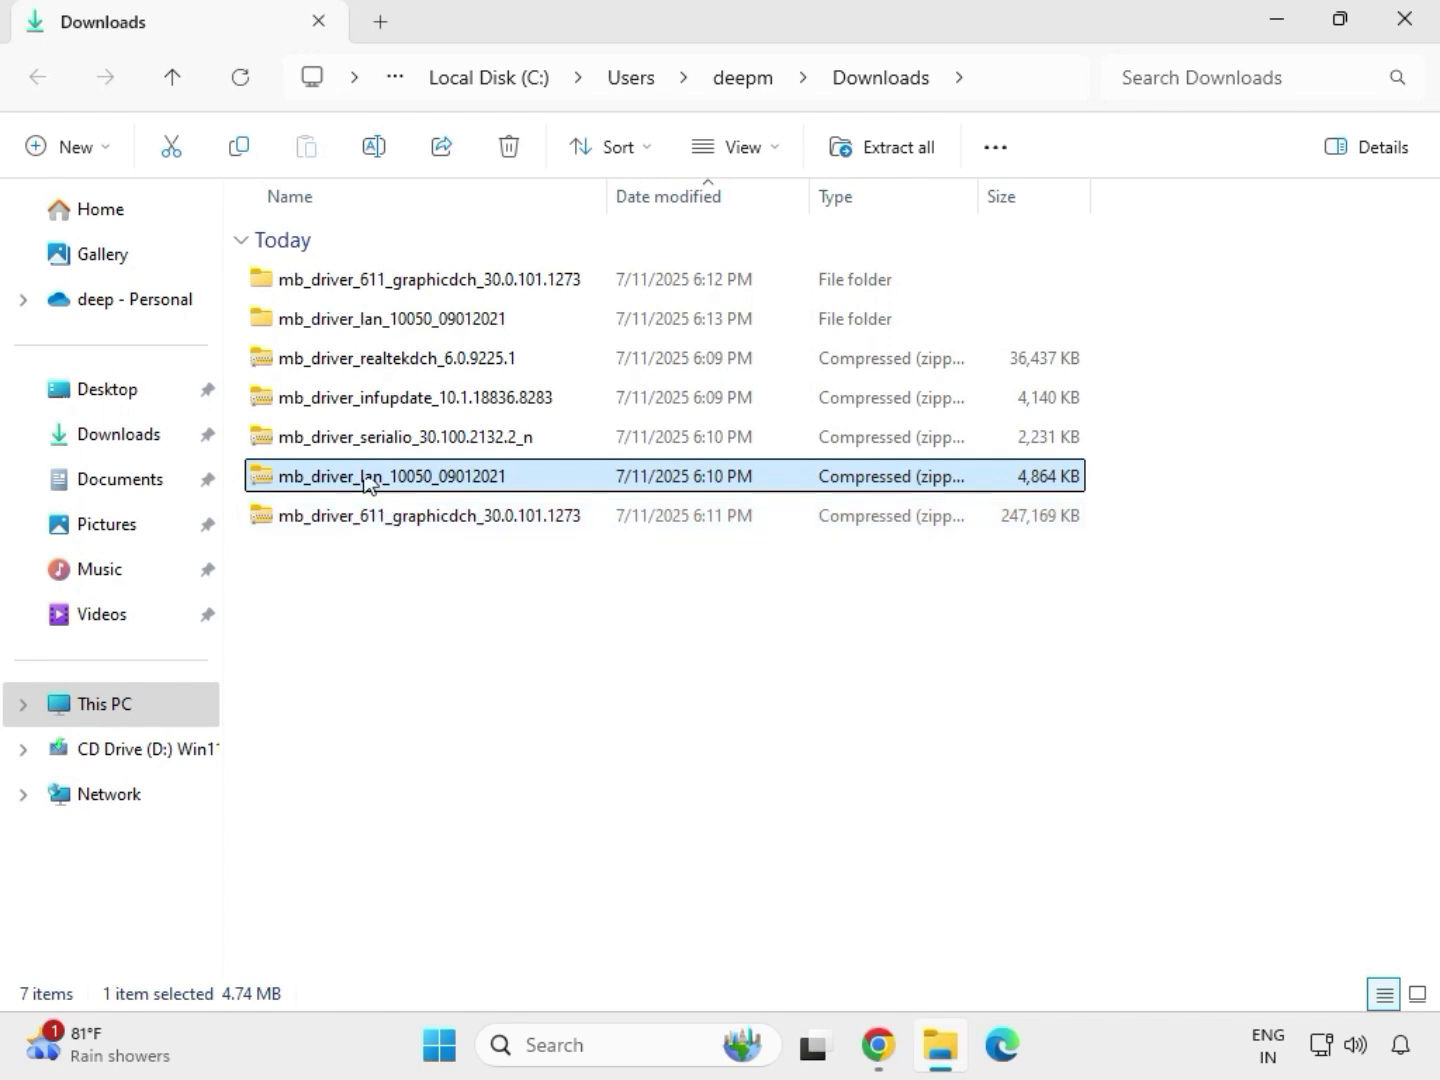
- Extract the mb_driver_serialio_30.100.2132.2_n archive to its default folder in Downloads and close the extracted folder's window
{"action": "left_click", "coordinate": [360, 445]}
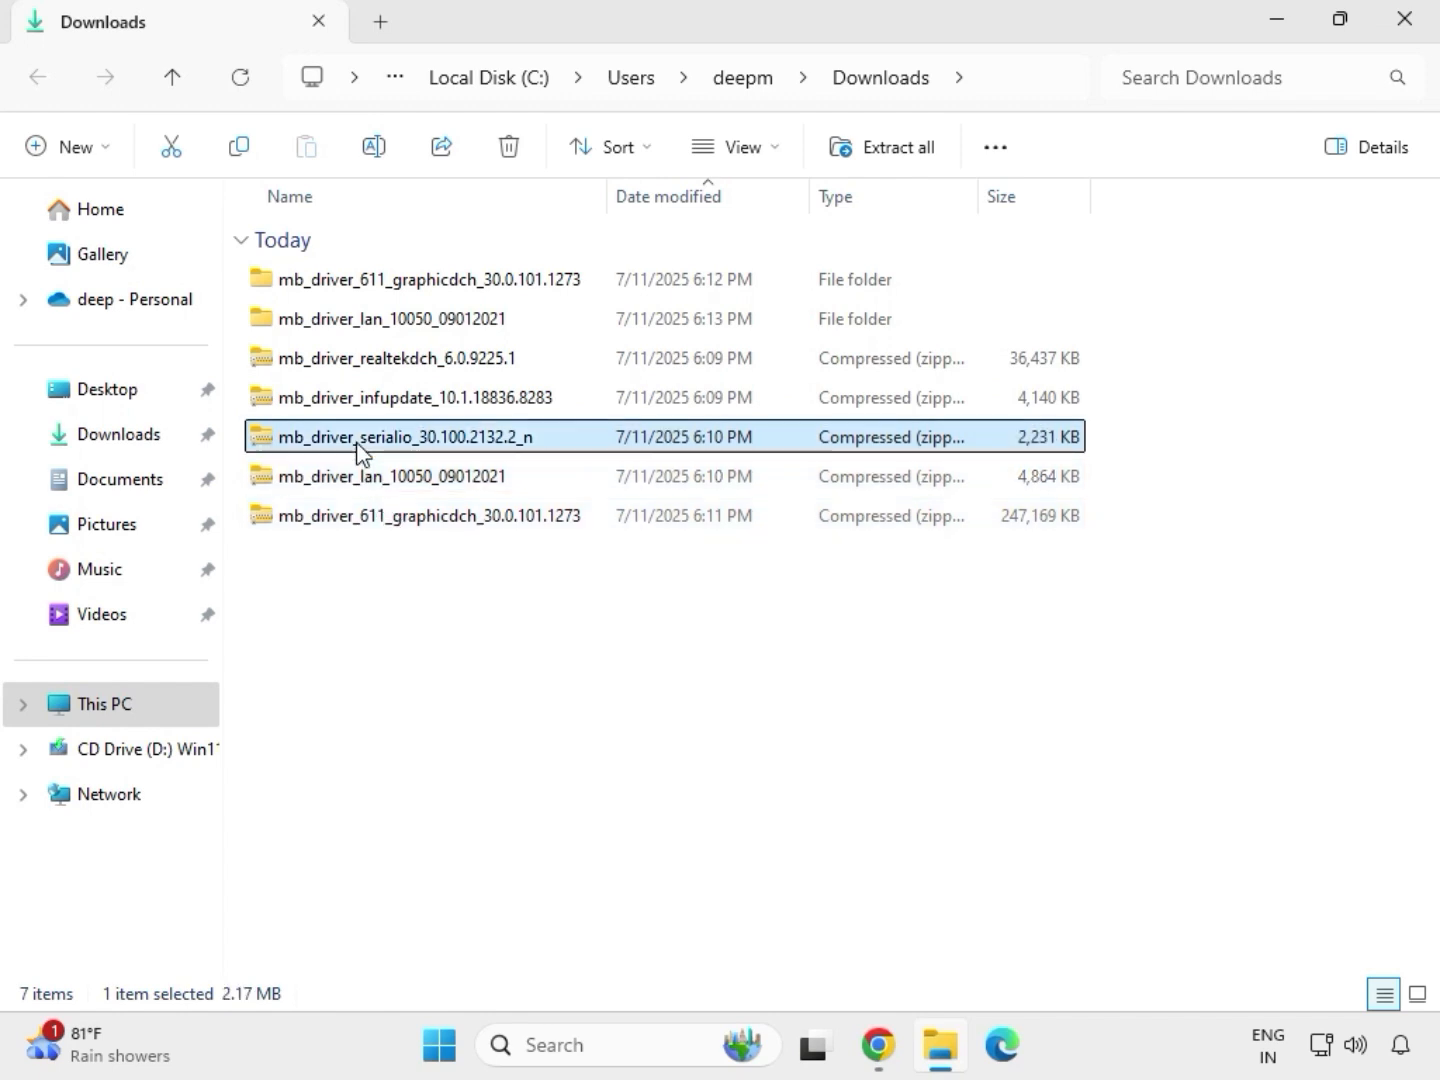
{"action": "right_click", "coordinate": [360, 448]}
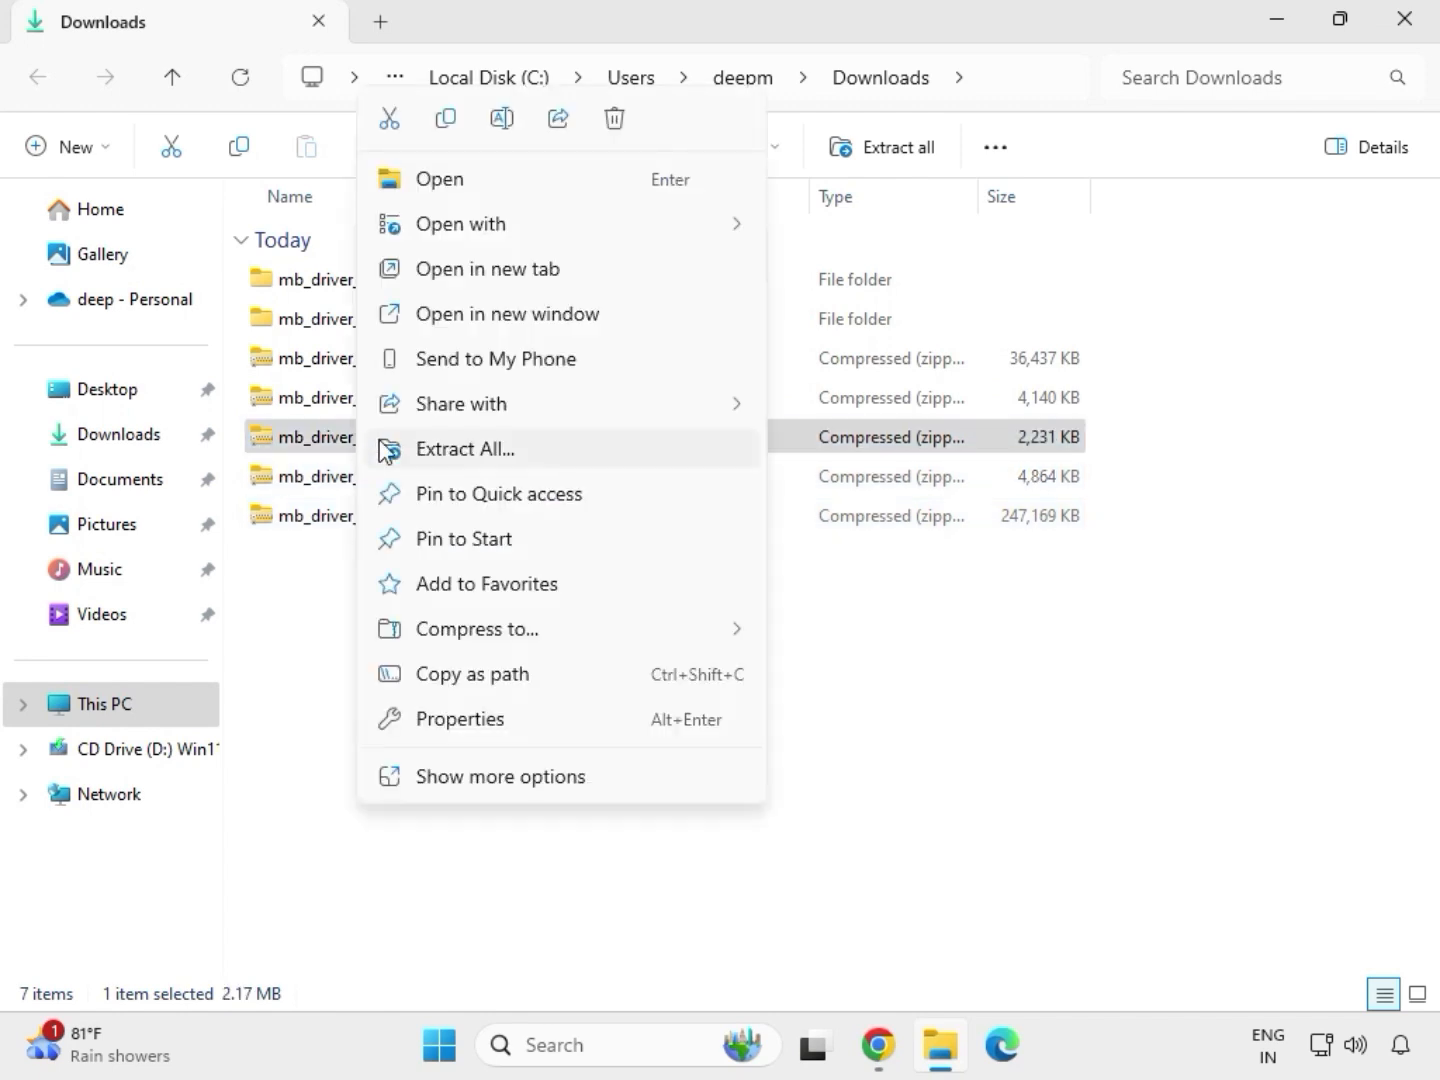
{"action": "left_click", "coordinate": [439, 448]}
{"action": "left_click", "coordinate": [960, 789]}
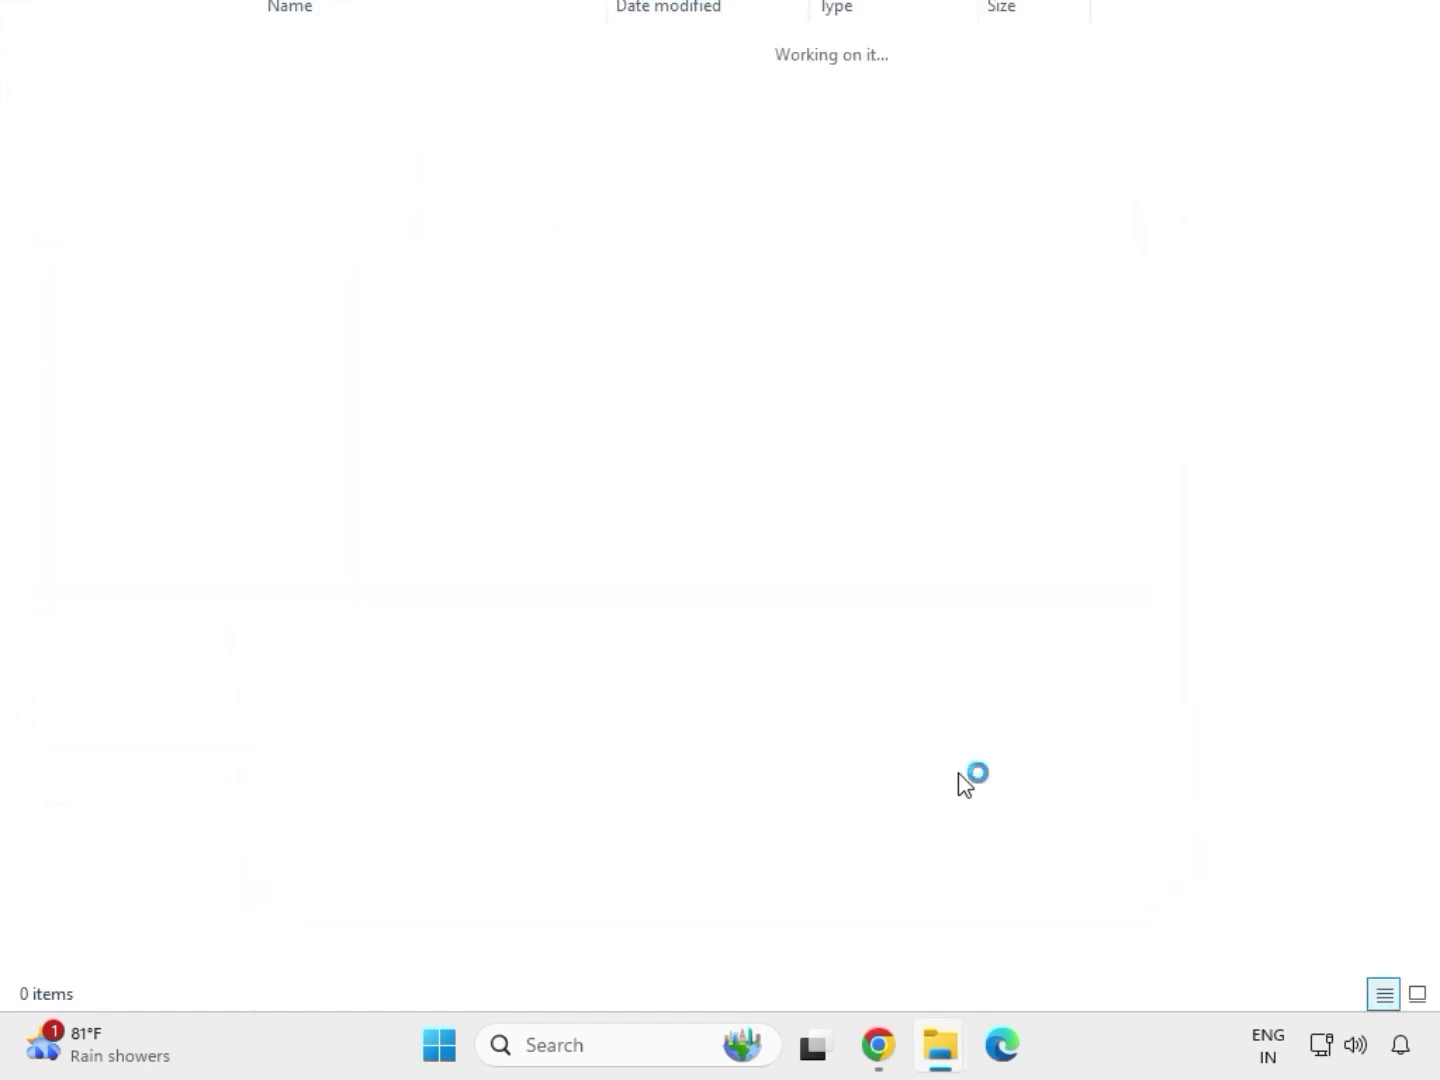
{"action": "left_click", "coordinate": [1403, 21]}
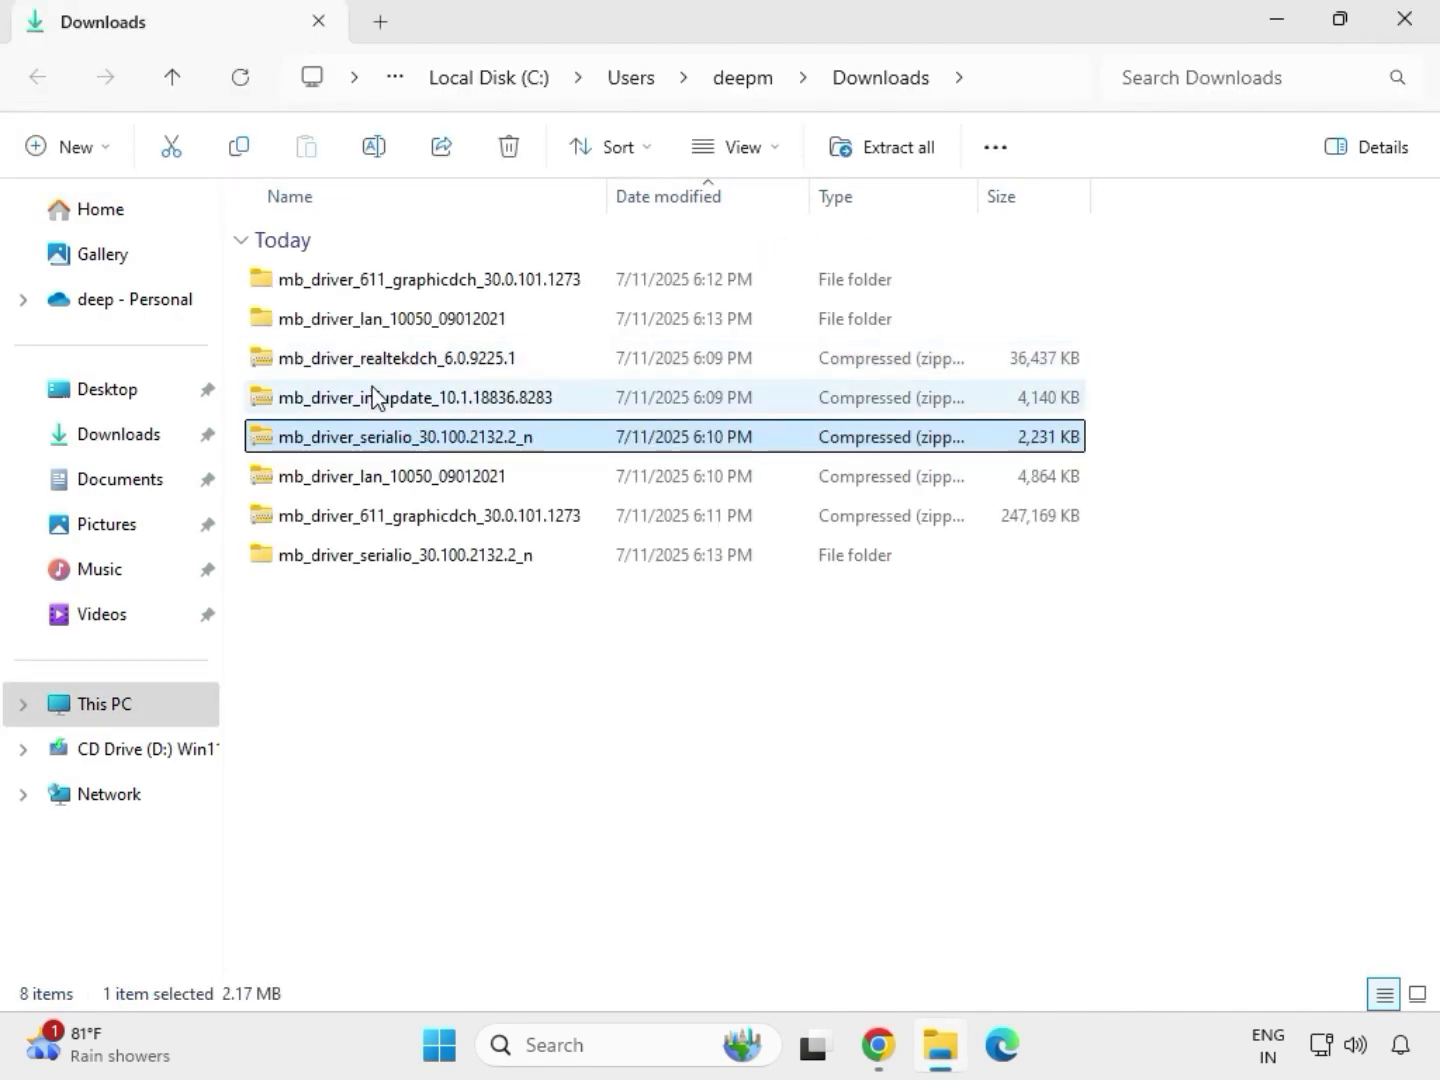
- Extract the mb_driver_infupdate_10.1.18836.8283 archive to its default folder in Downloads and close the extracted folder's window
{"action": "left_click", "coordinate": [371, 401]}
{"action": "right_click", "coordinate": [371, 401]}
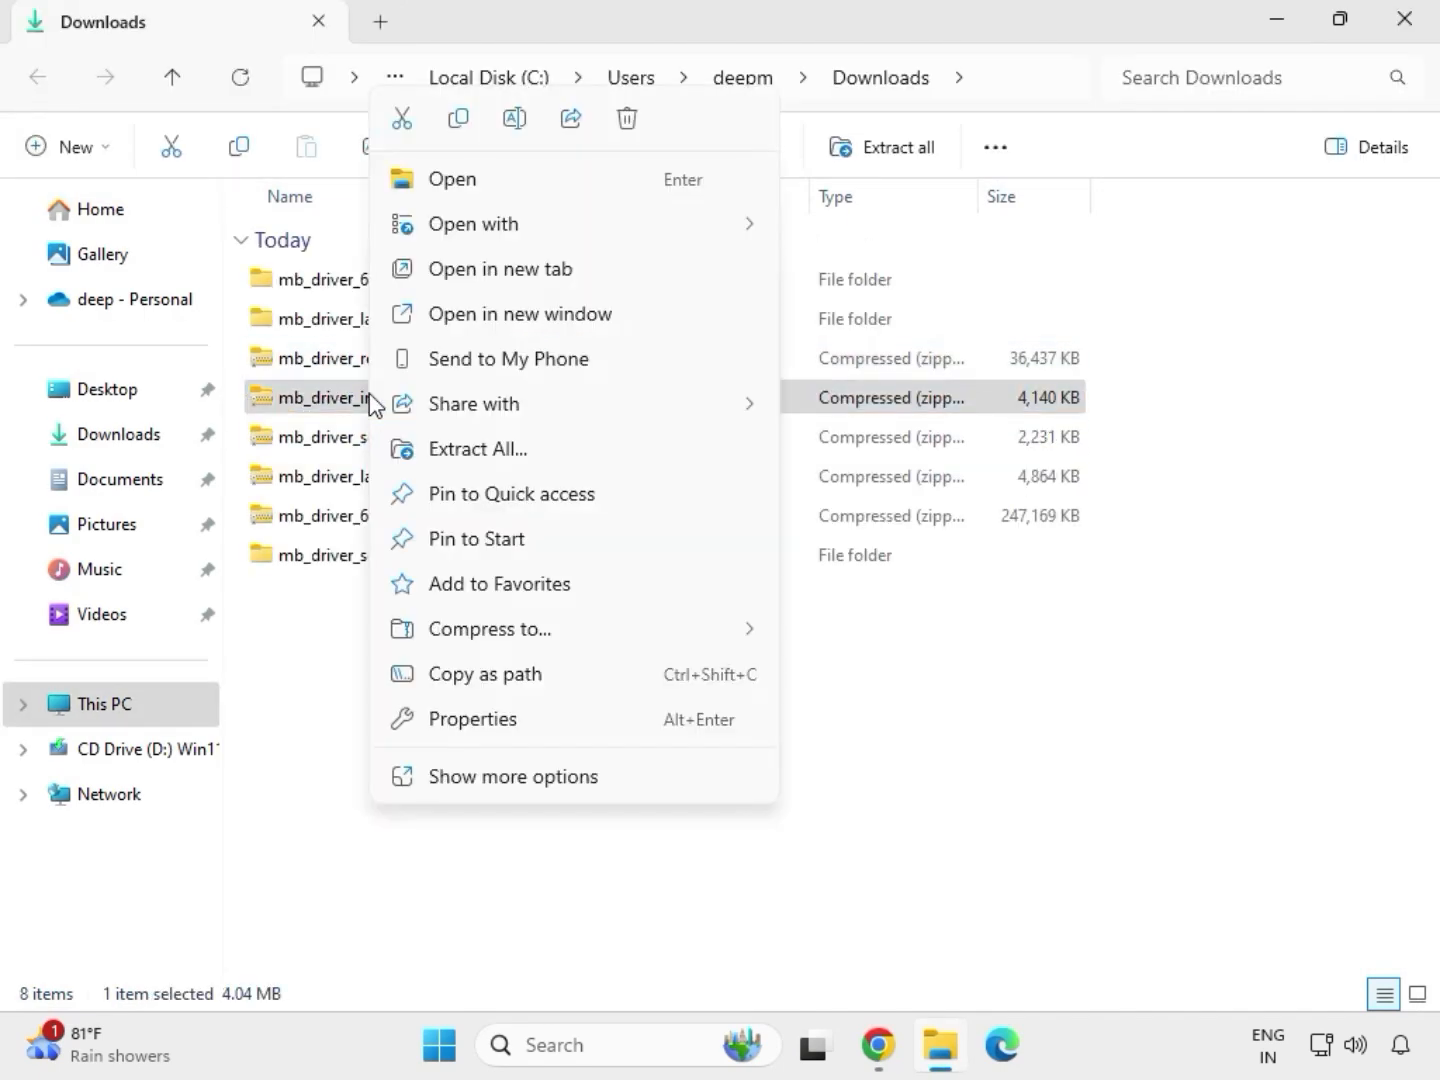
{"action": "left_click", "coordinate": [505, 450]}
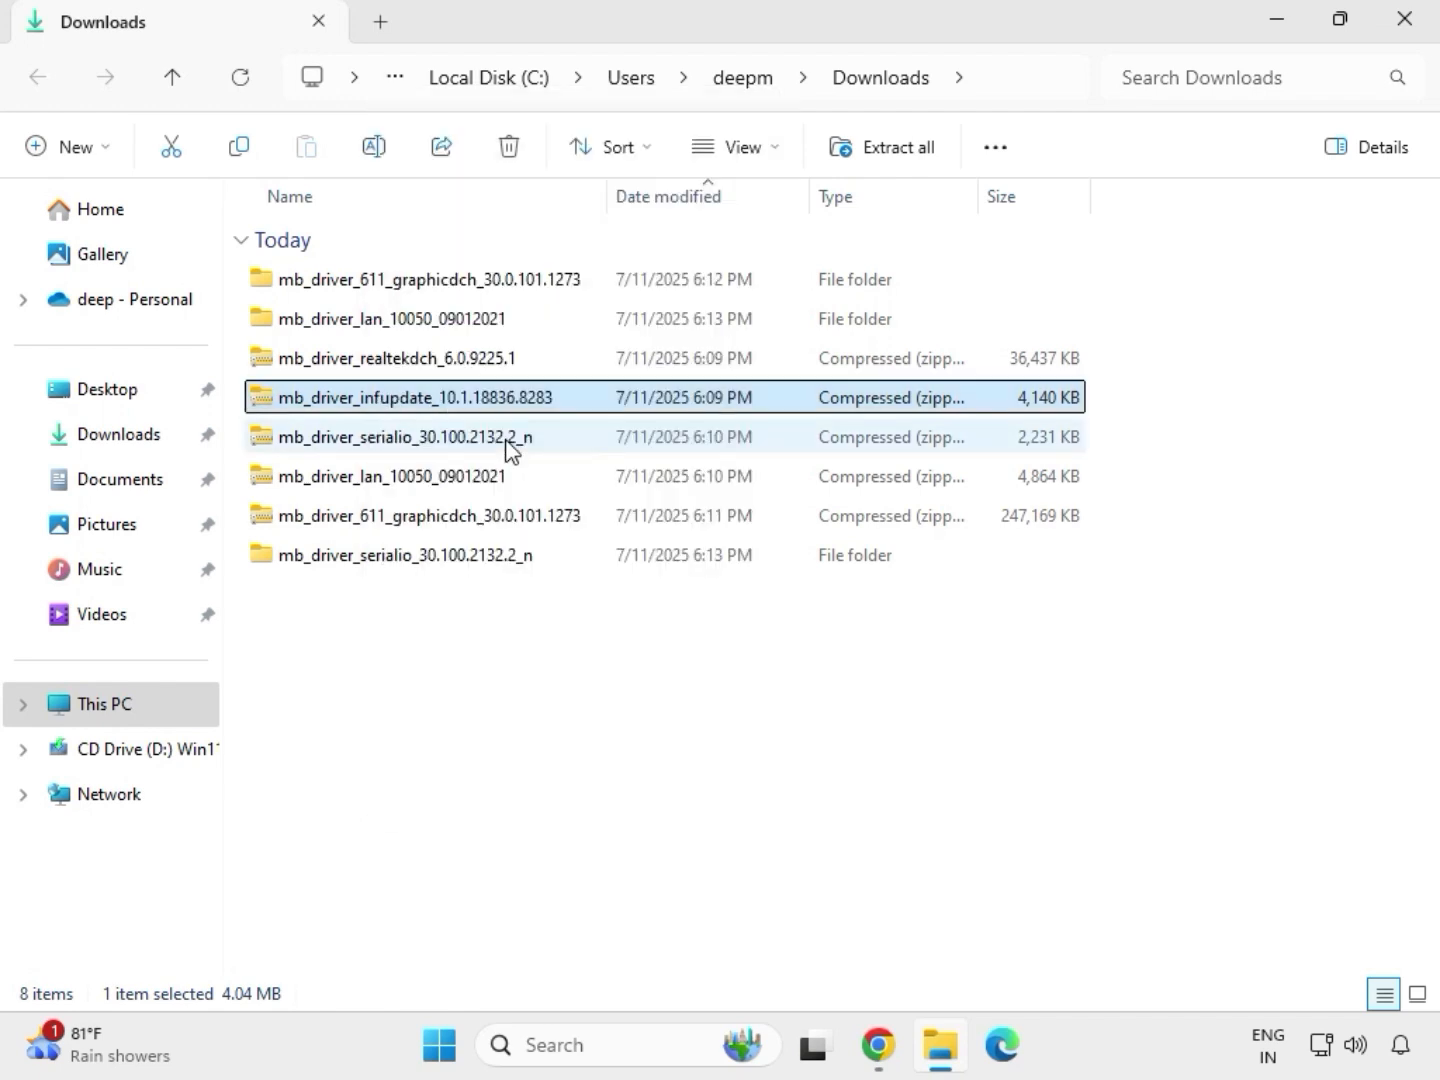
{"action": "left_click", "coordinate": [960, 796]}
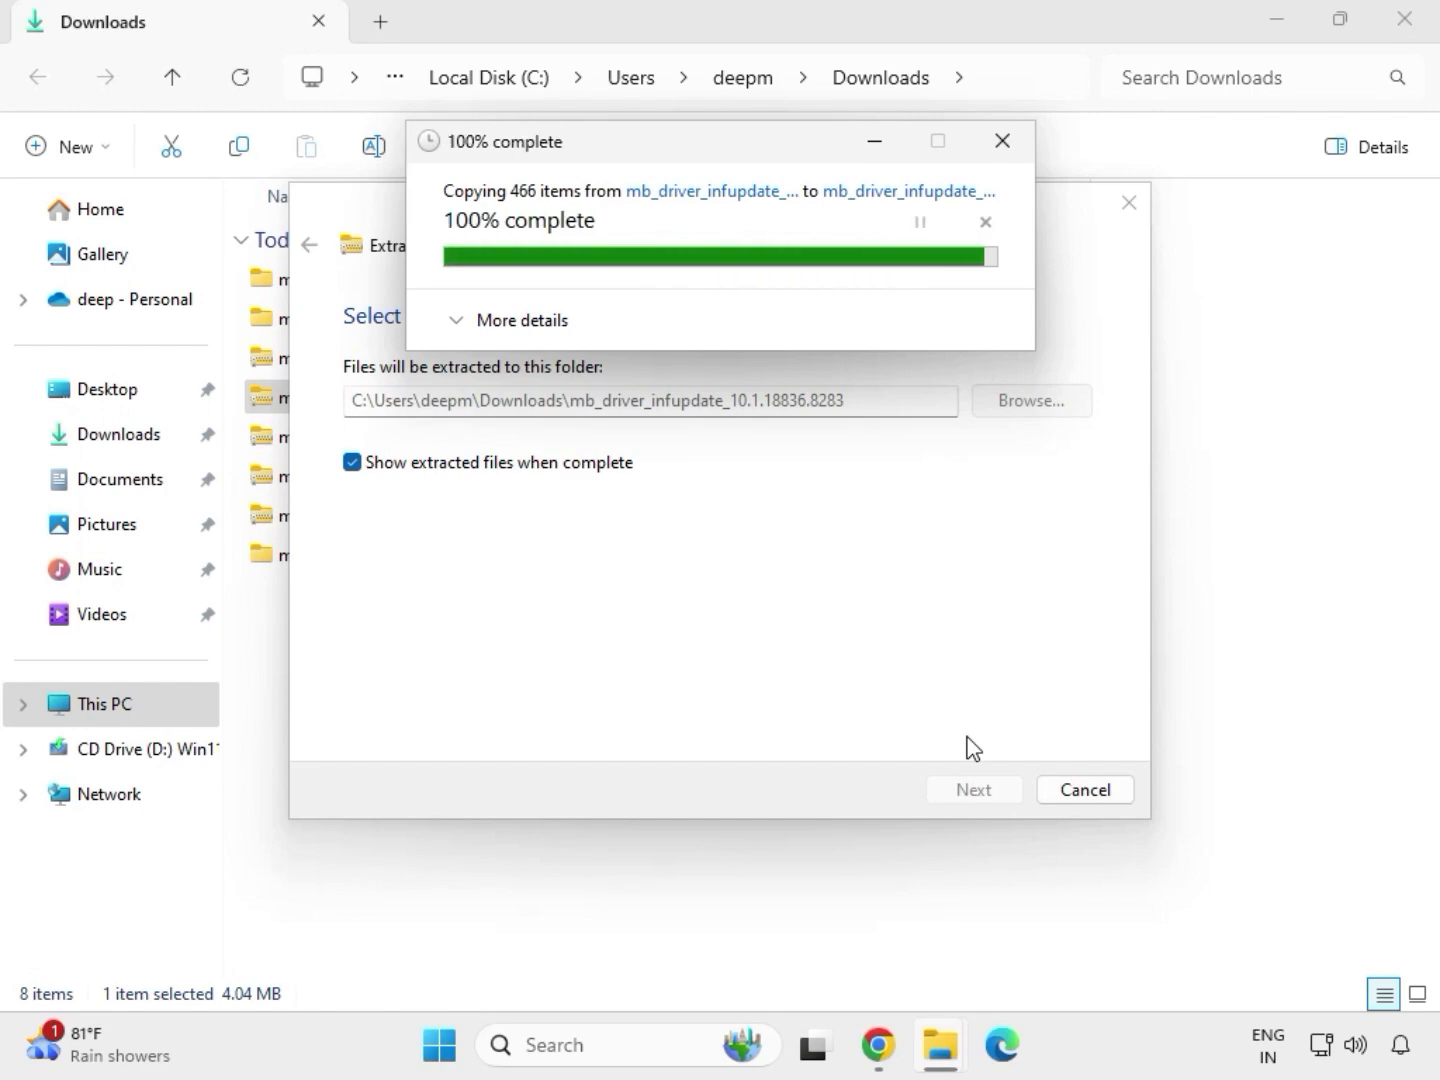
{"action": "left_click", "coordinate": [1406, 20]}
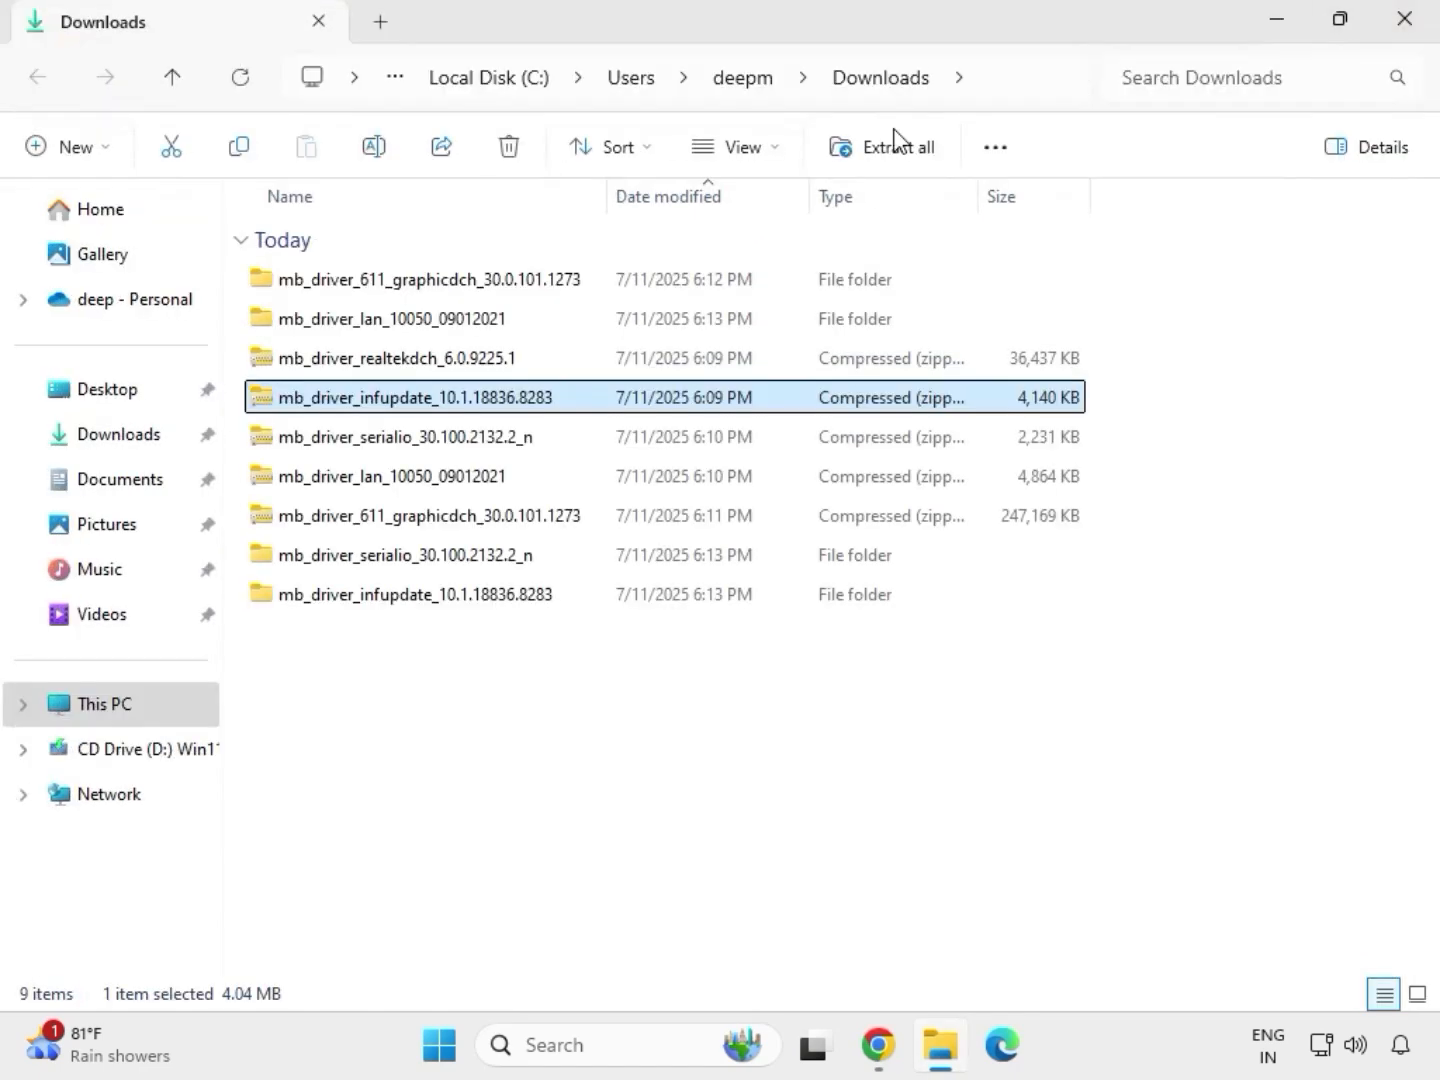
- Extract the mb_driver_realtekdch_6.0.9225.1 archive to its default folder in Downloads and close the extracted folder's window
{"action": "left_click", "coordinate": [389, 362]}
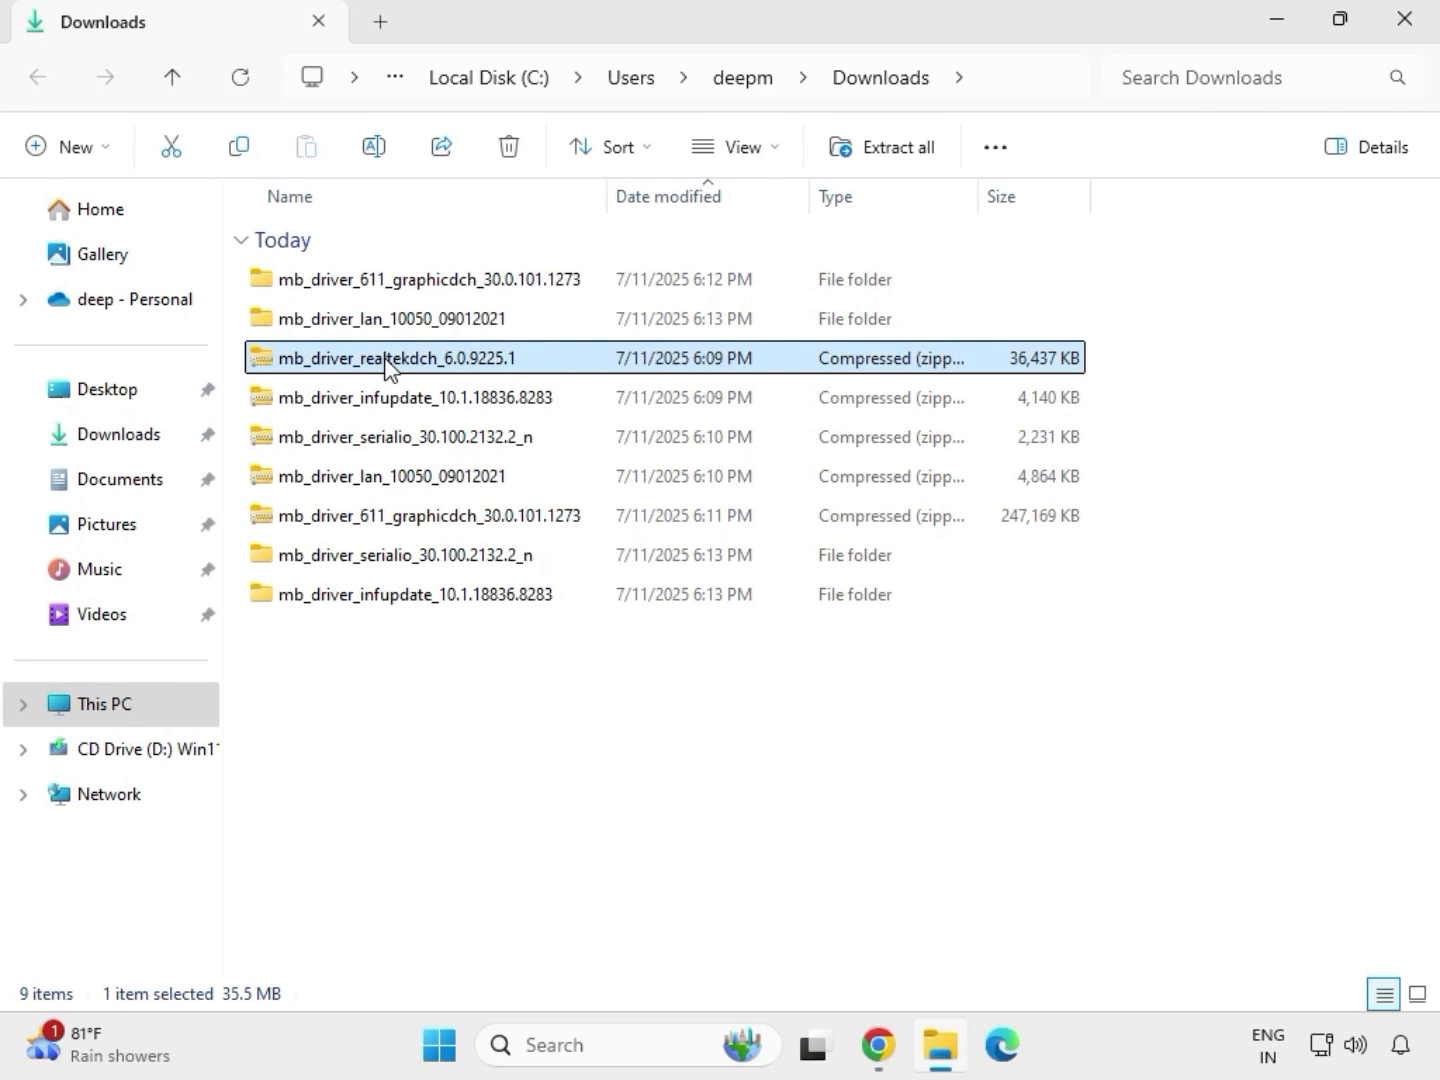
{"action": "right_click", "coordinate": [388, 362]}
{"action": "left_click", "coordinate": [473, 447]}
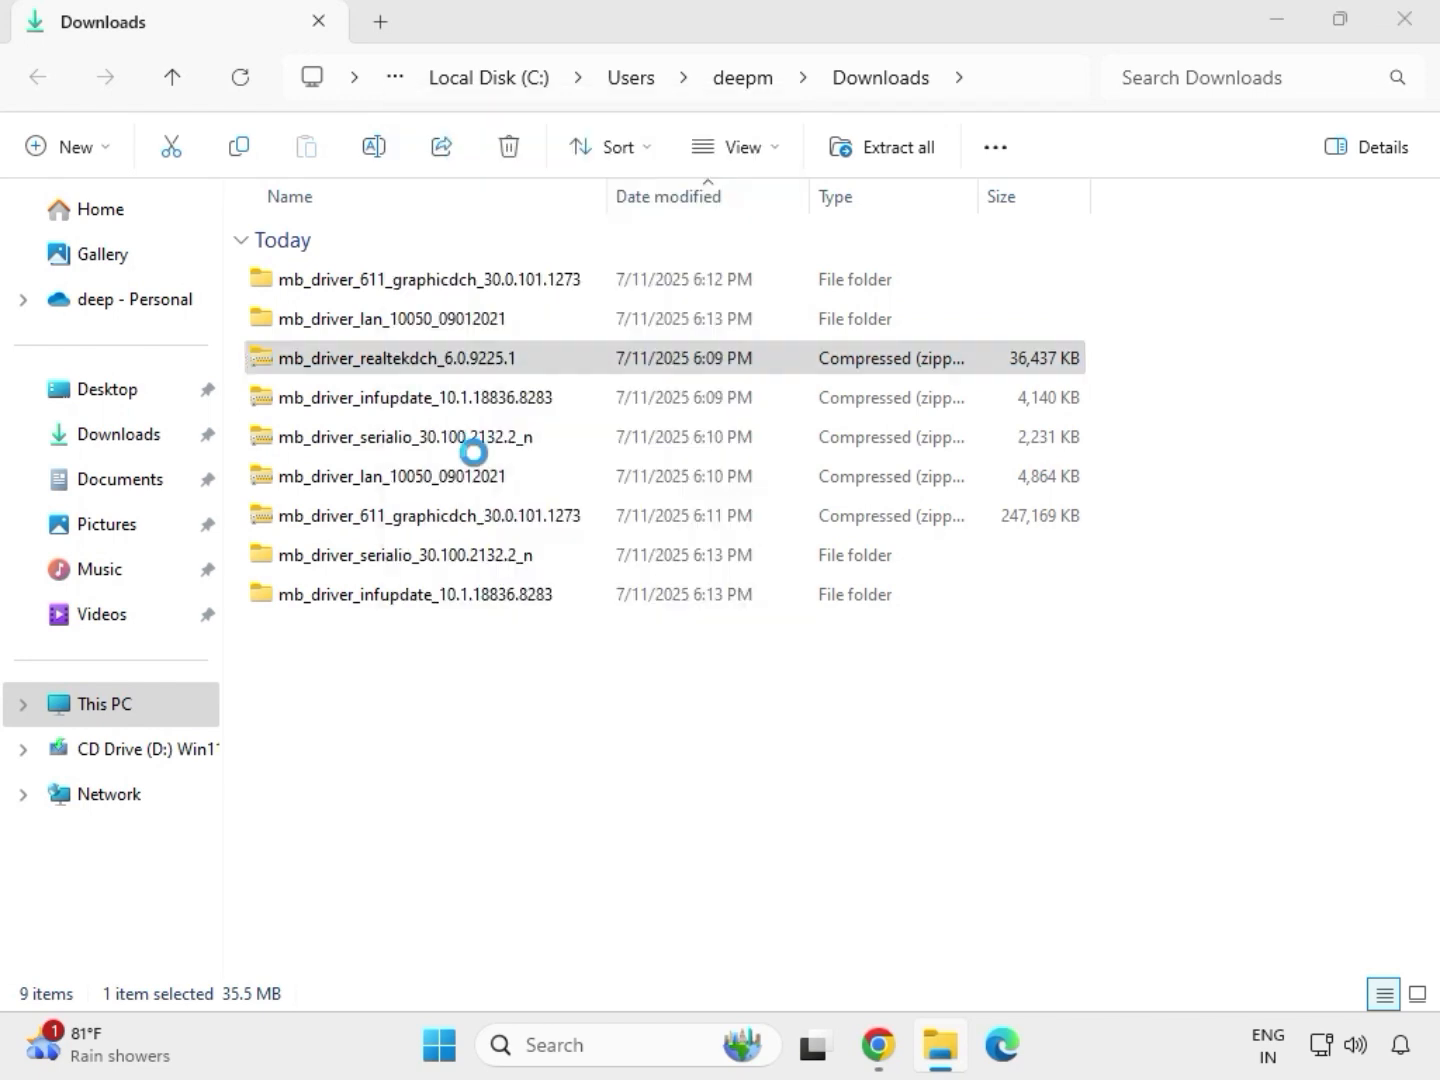
{"action": "left_click", "coordinate": [940, 790]}
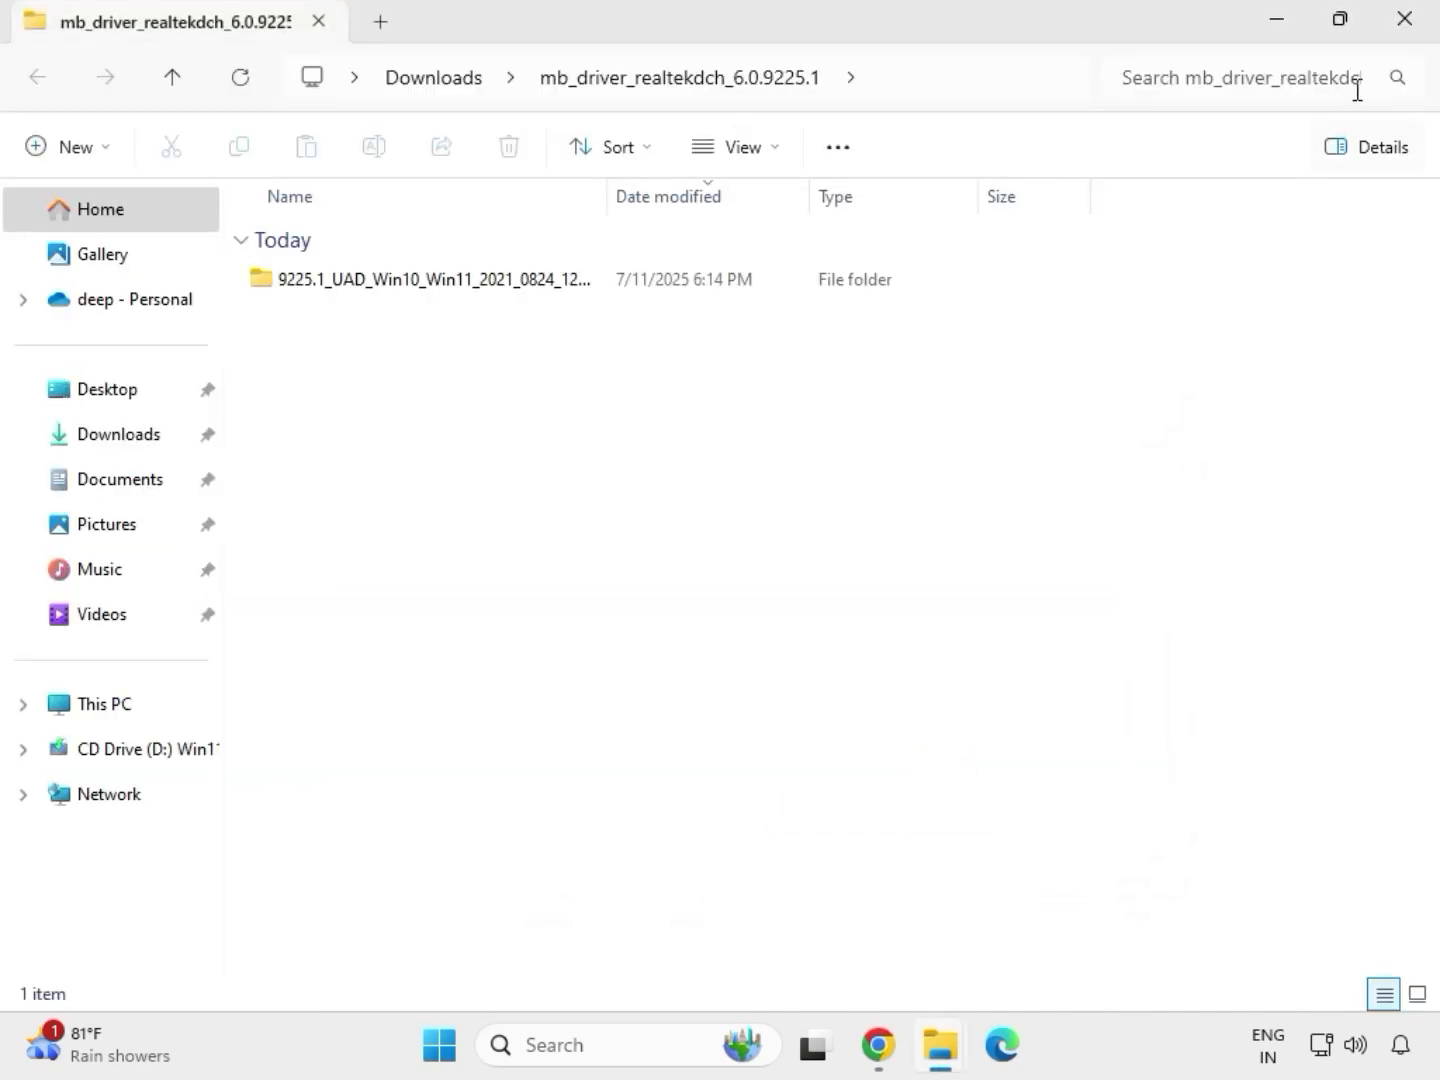
{"action": "left_click", "coordinate": [1407, 20]}
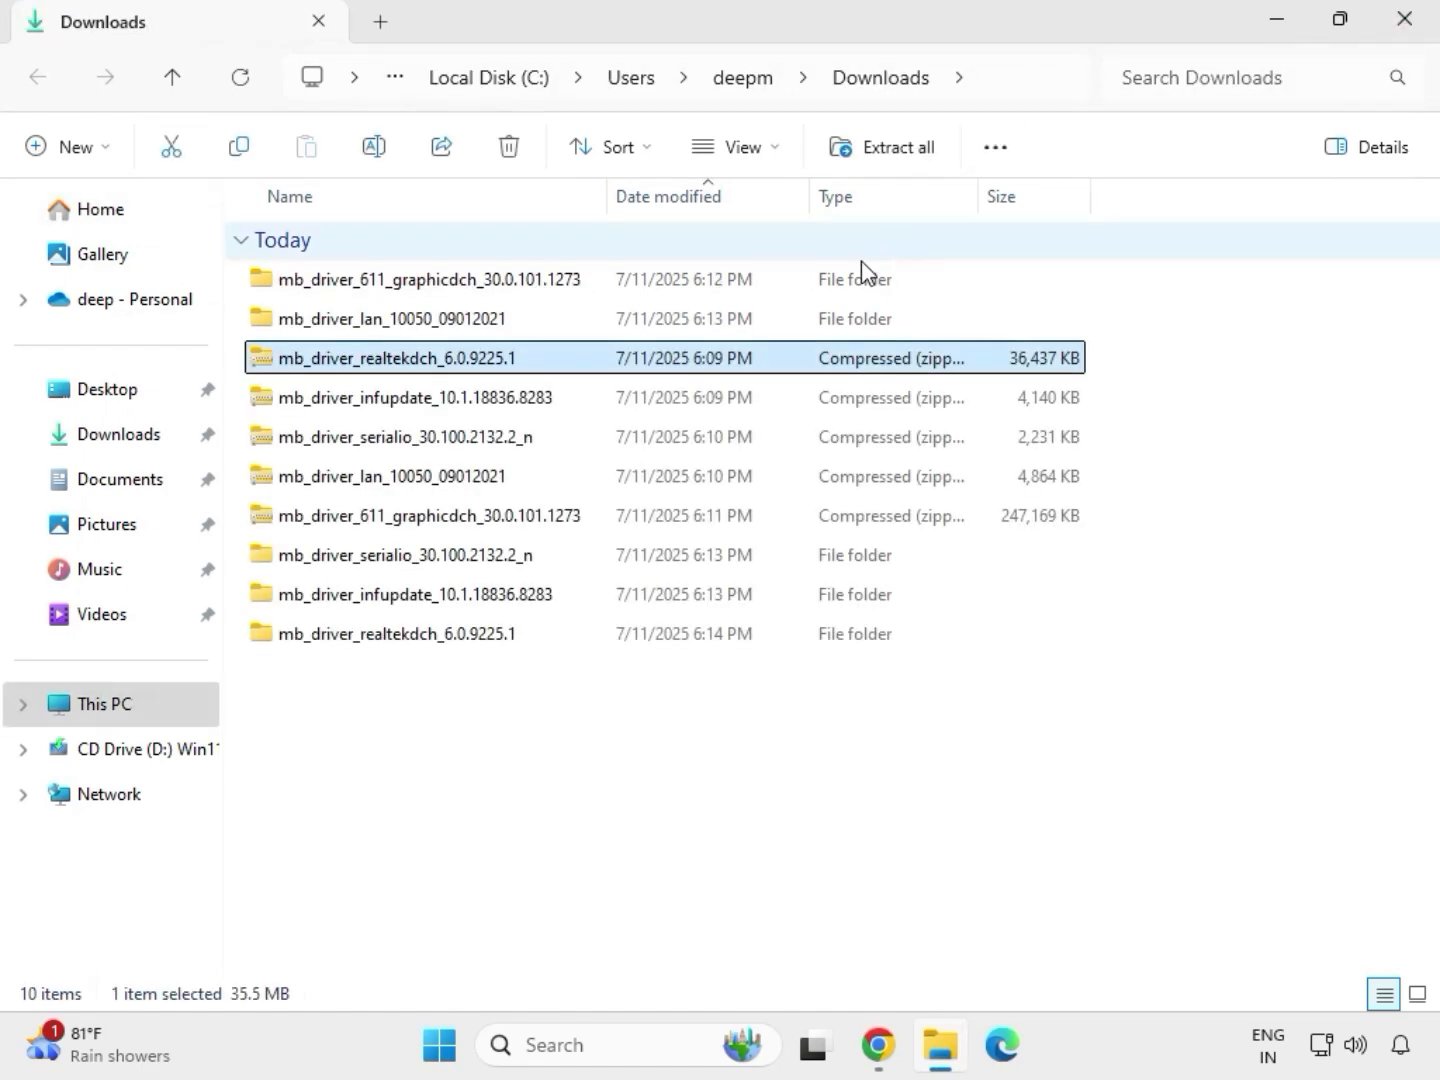
- Clear the selection and refresh the Downloads folder's file listing
{"action": "left_click", "coordinate": [680, 796]}
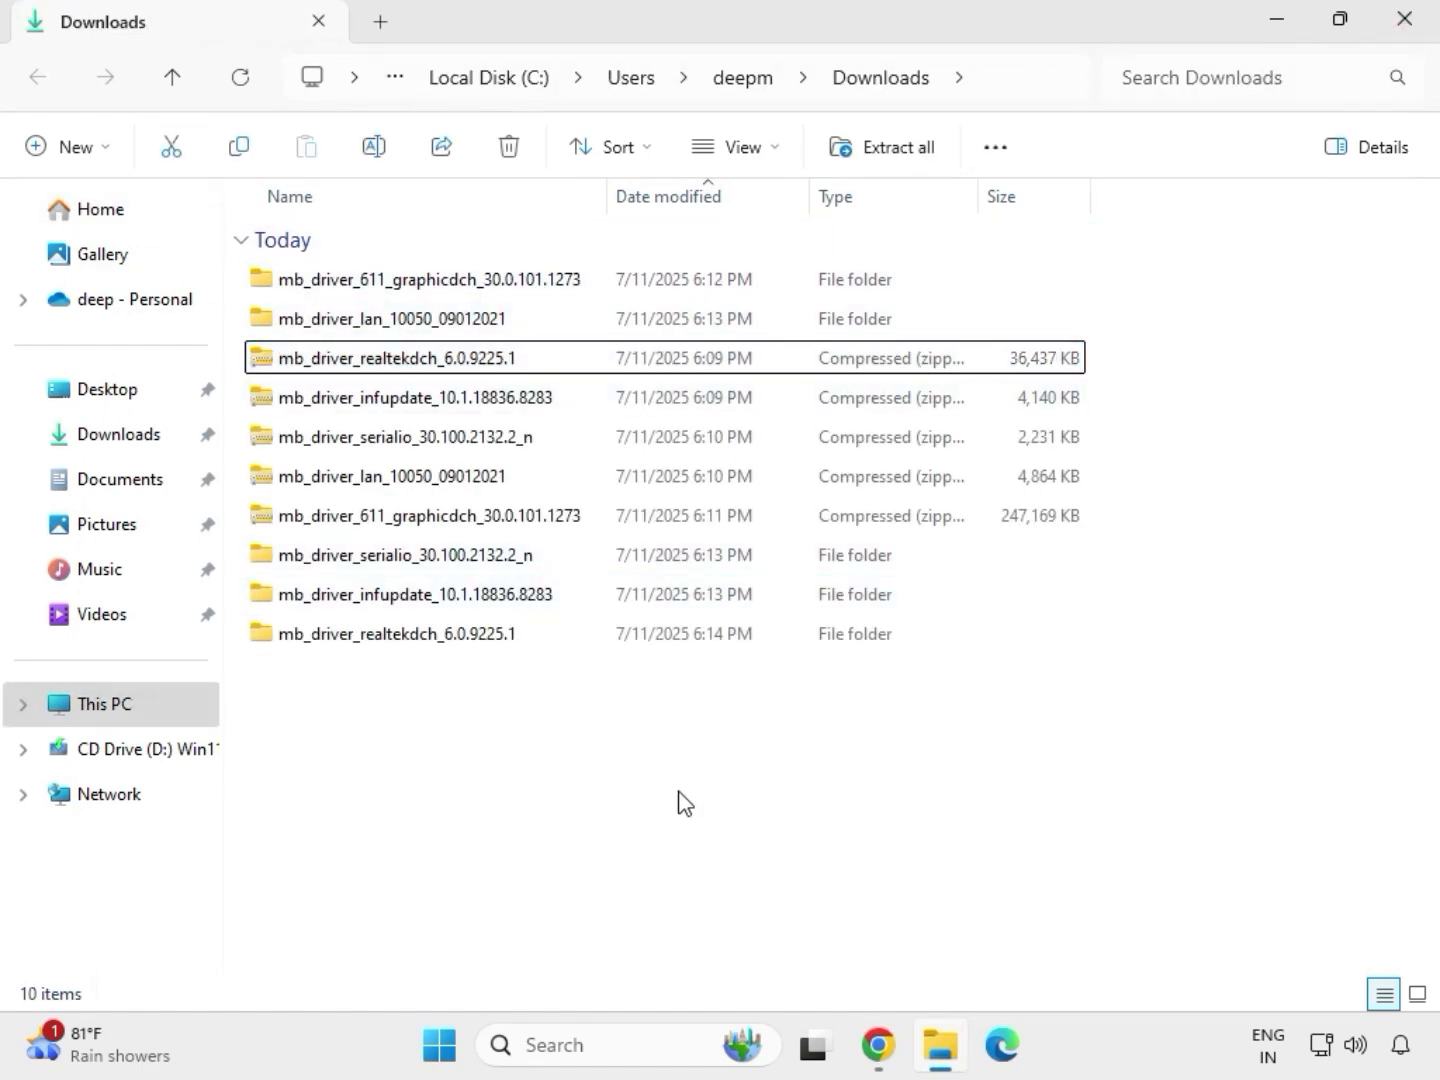
{"action": "right_click", "coordinate": [639, 741]}
{"action": "right_click", "coordinate": [605, 734]}
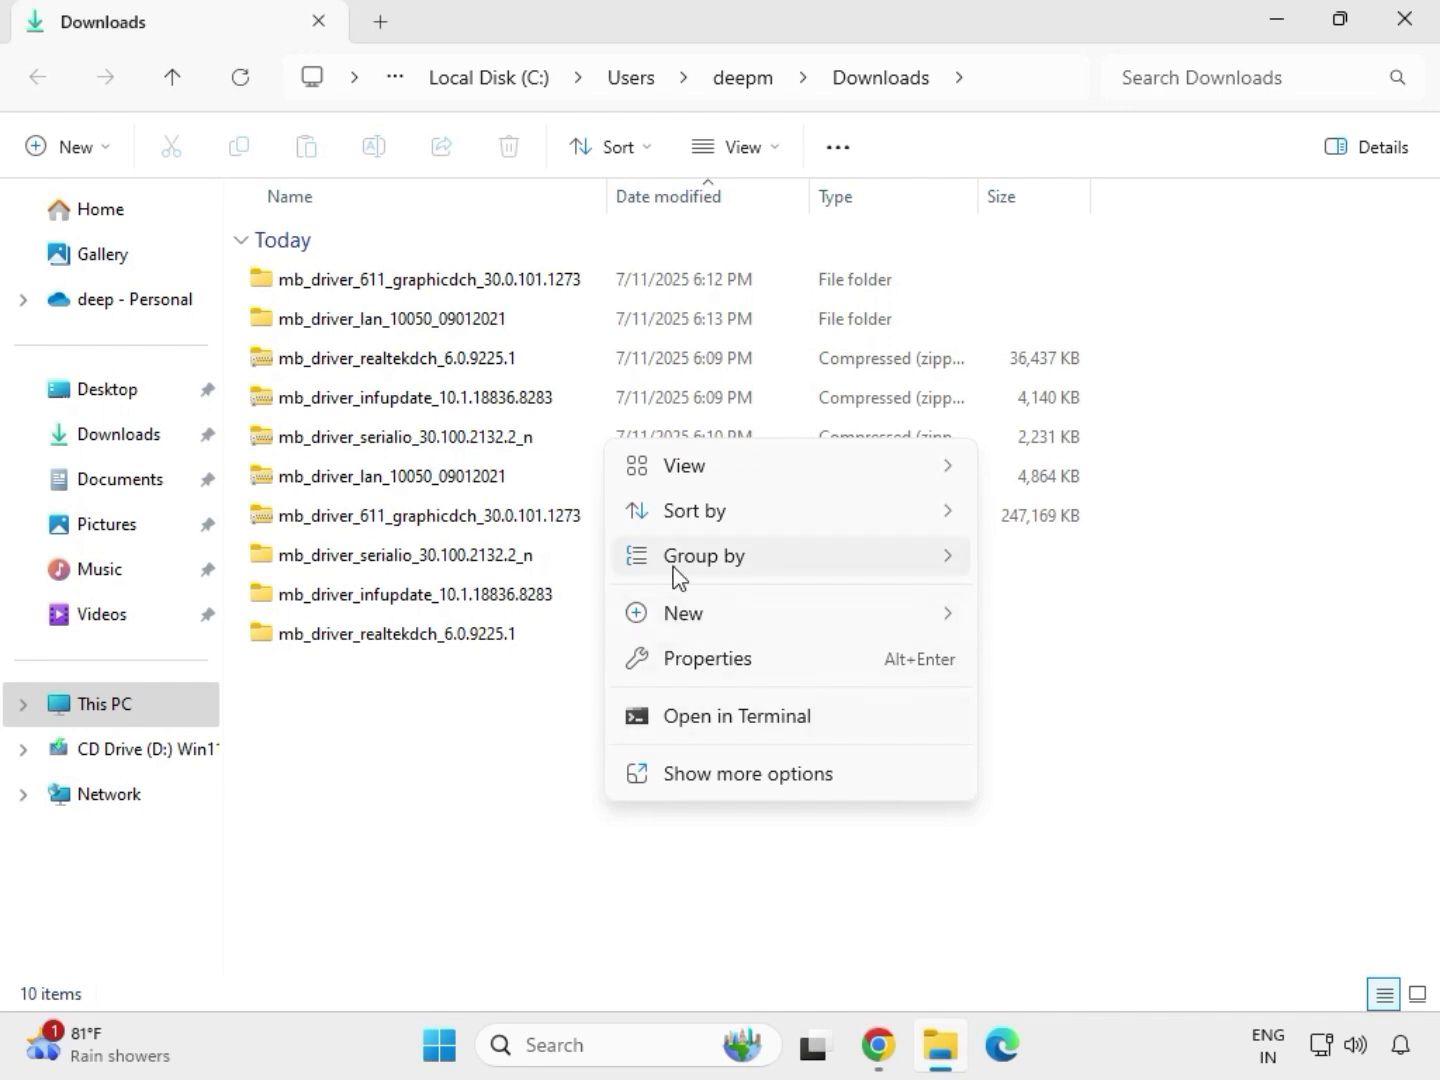
{"action": "mouse_move", "coordinate": [683, 630]}
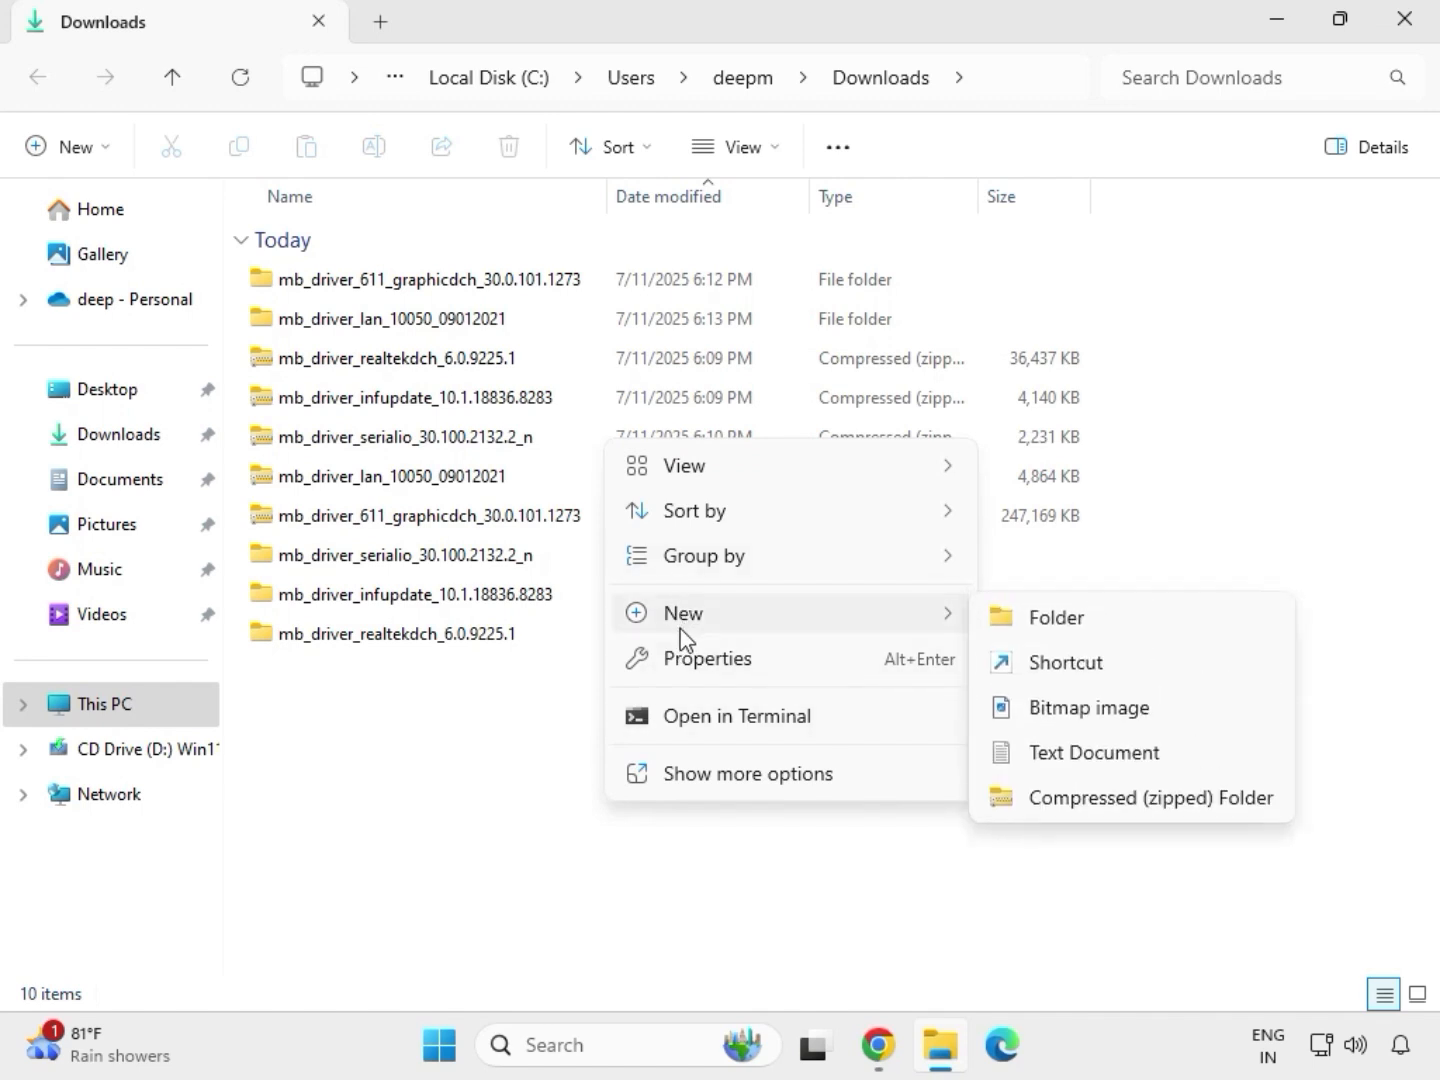
{"action": "left_click", "coordinate": [570, 706]}
{"action": "right_click", "coordinate": [568, 703]}
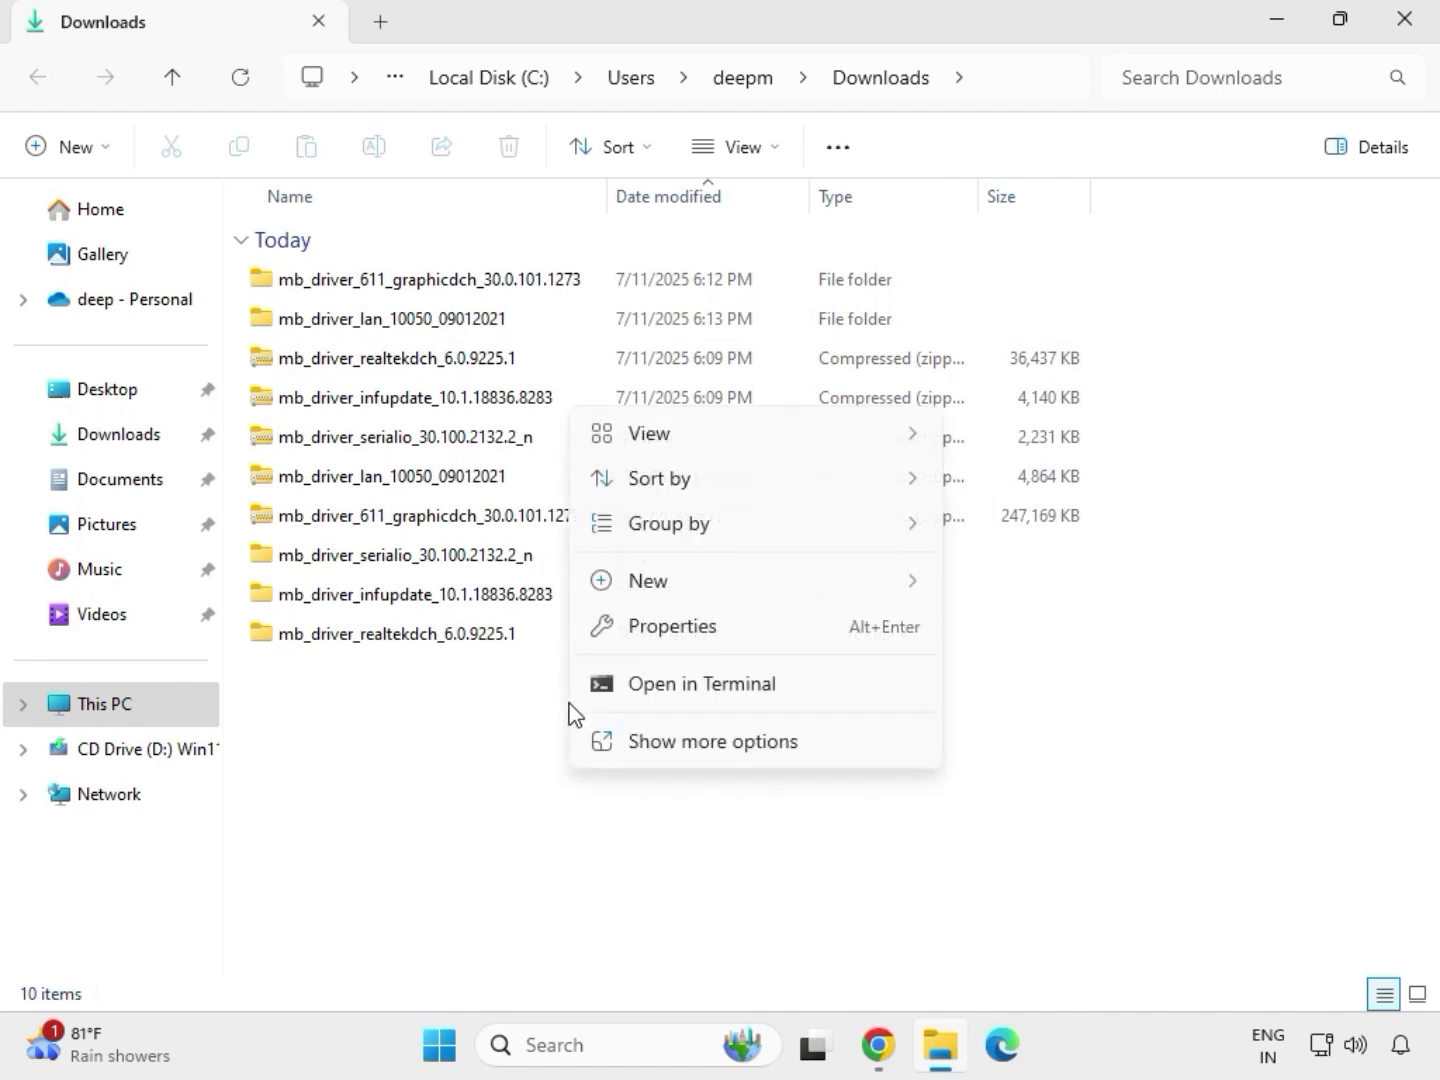
{"action": "left_click", "coordinate": [652, 726]}
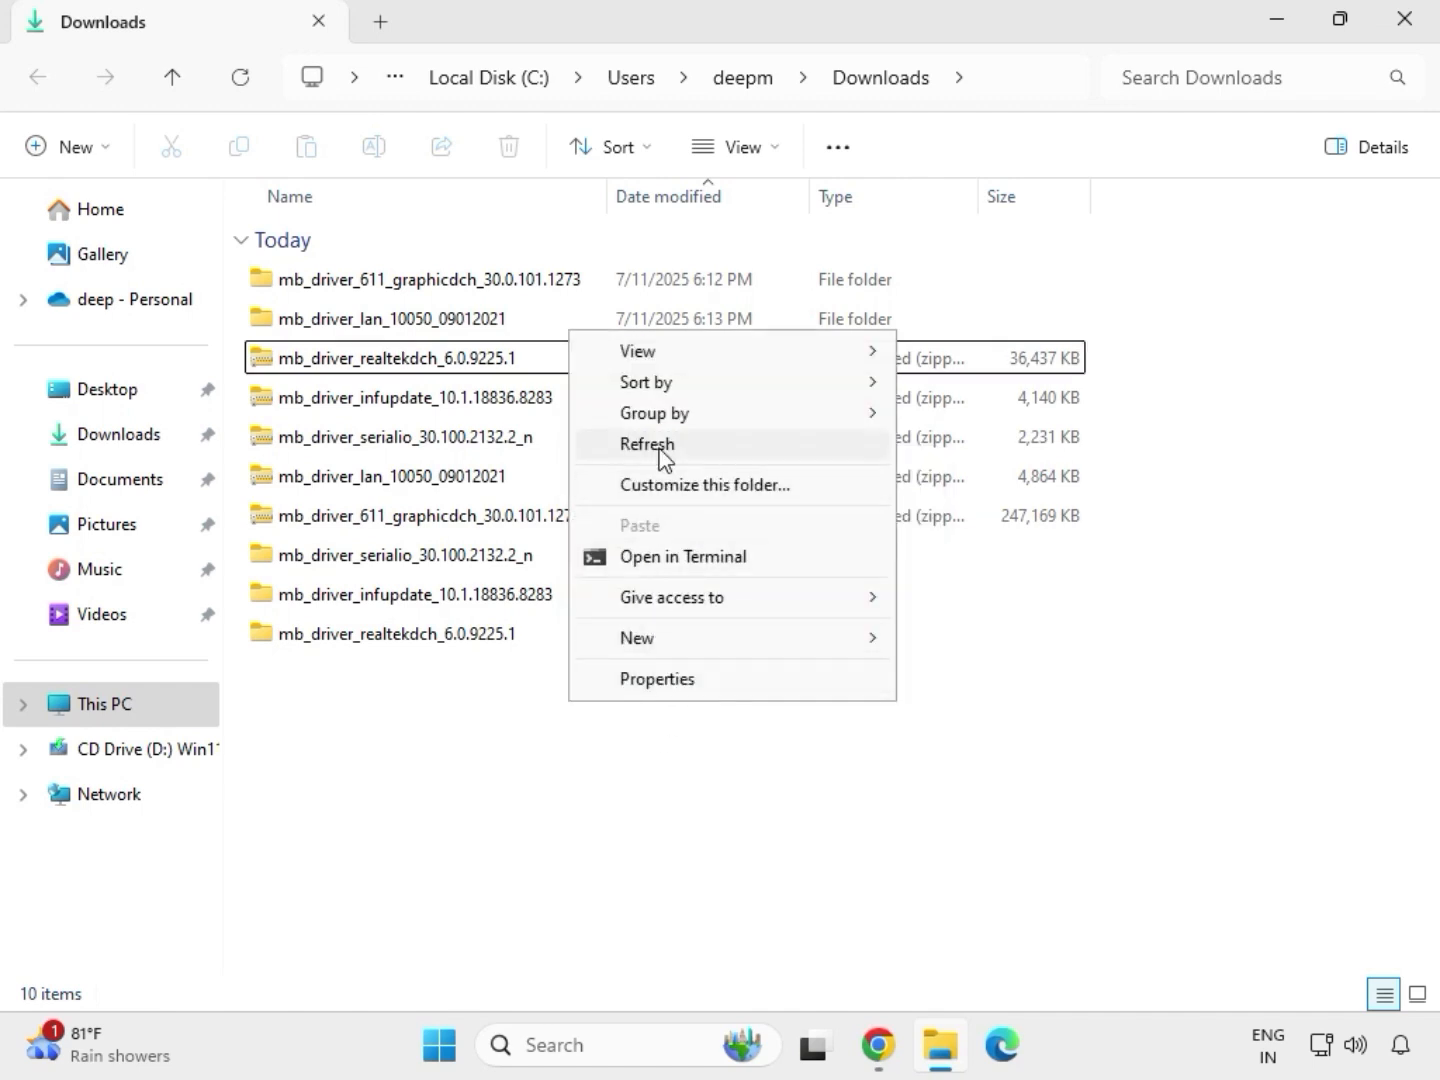
{"action": "left_click", "coordinate": [661, 446]}
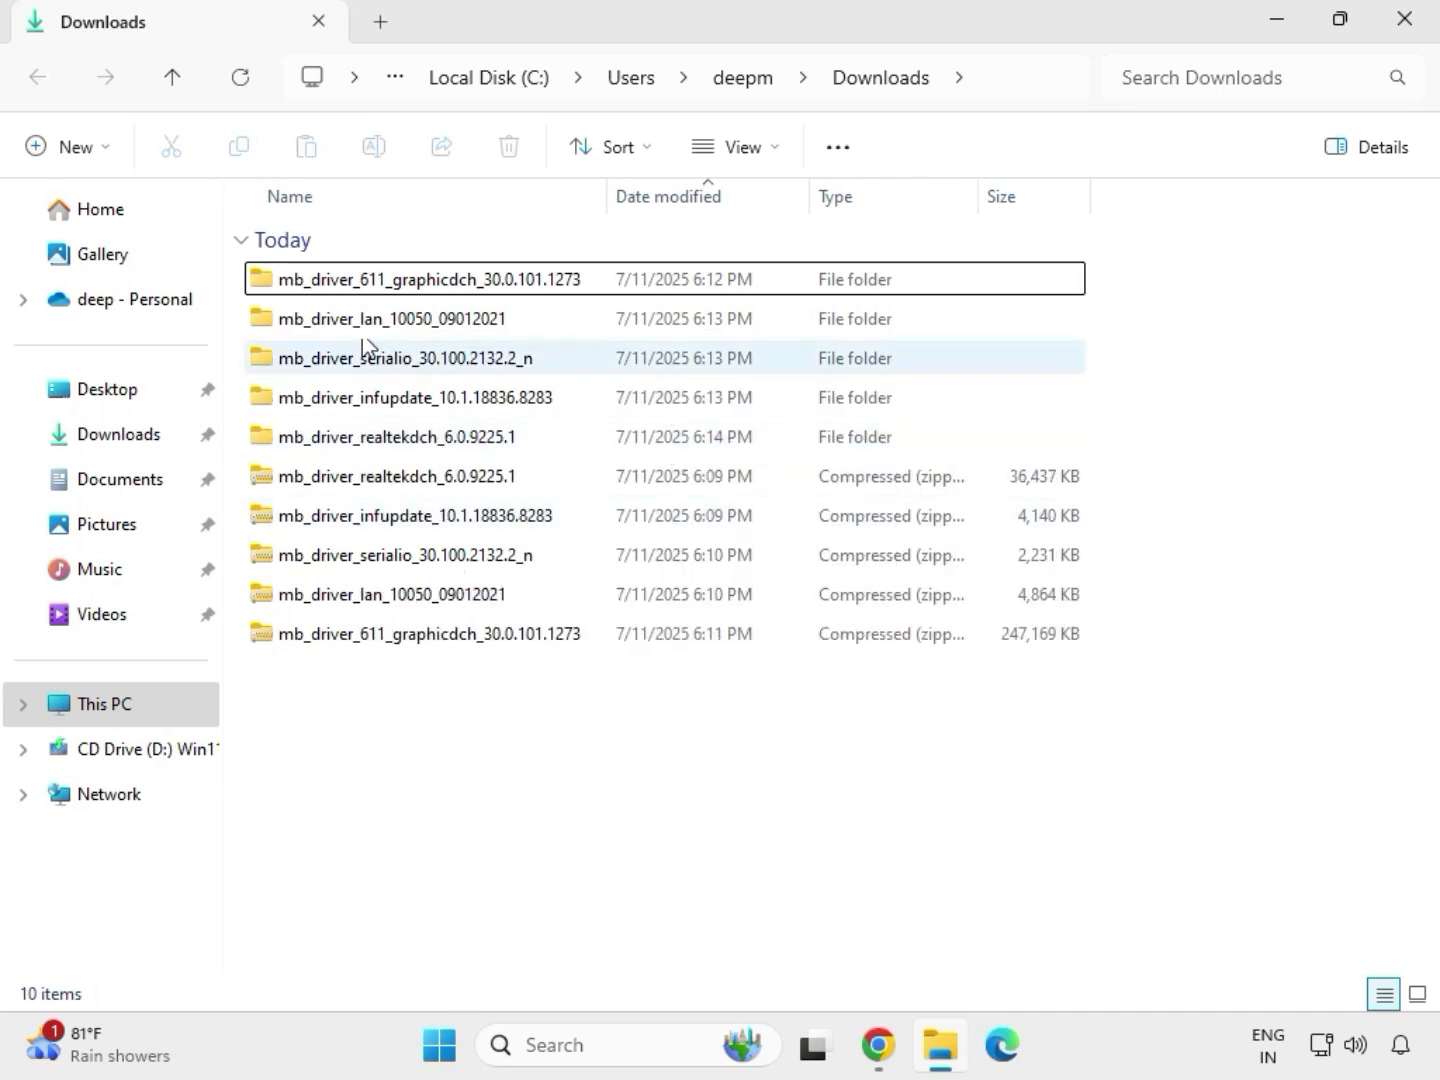
- Open the extracted mb_driver_611_graphicdch_30.0.101.1273 folder, run its installer application as administrator and allow it to make changes to the device
{"action": "left_click_drag", "start_coordinate": [1106, 452], "coordinate": [715, 291]}
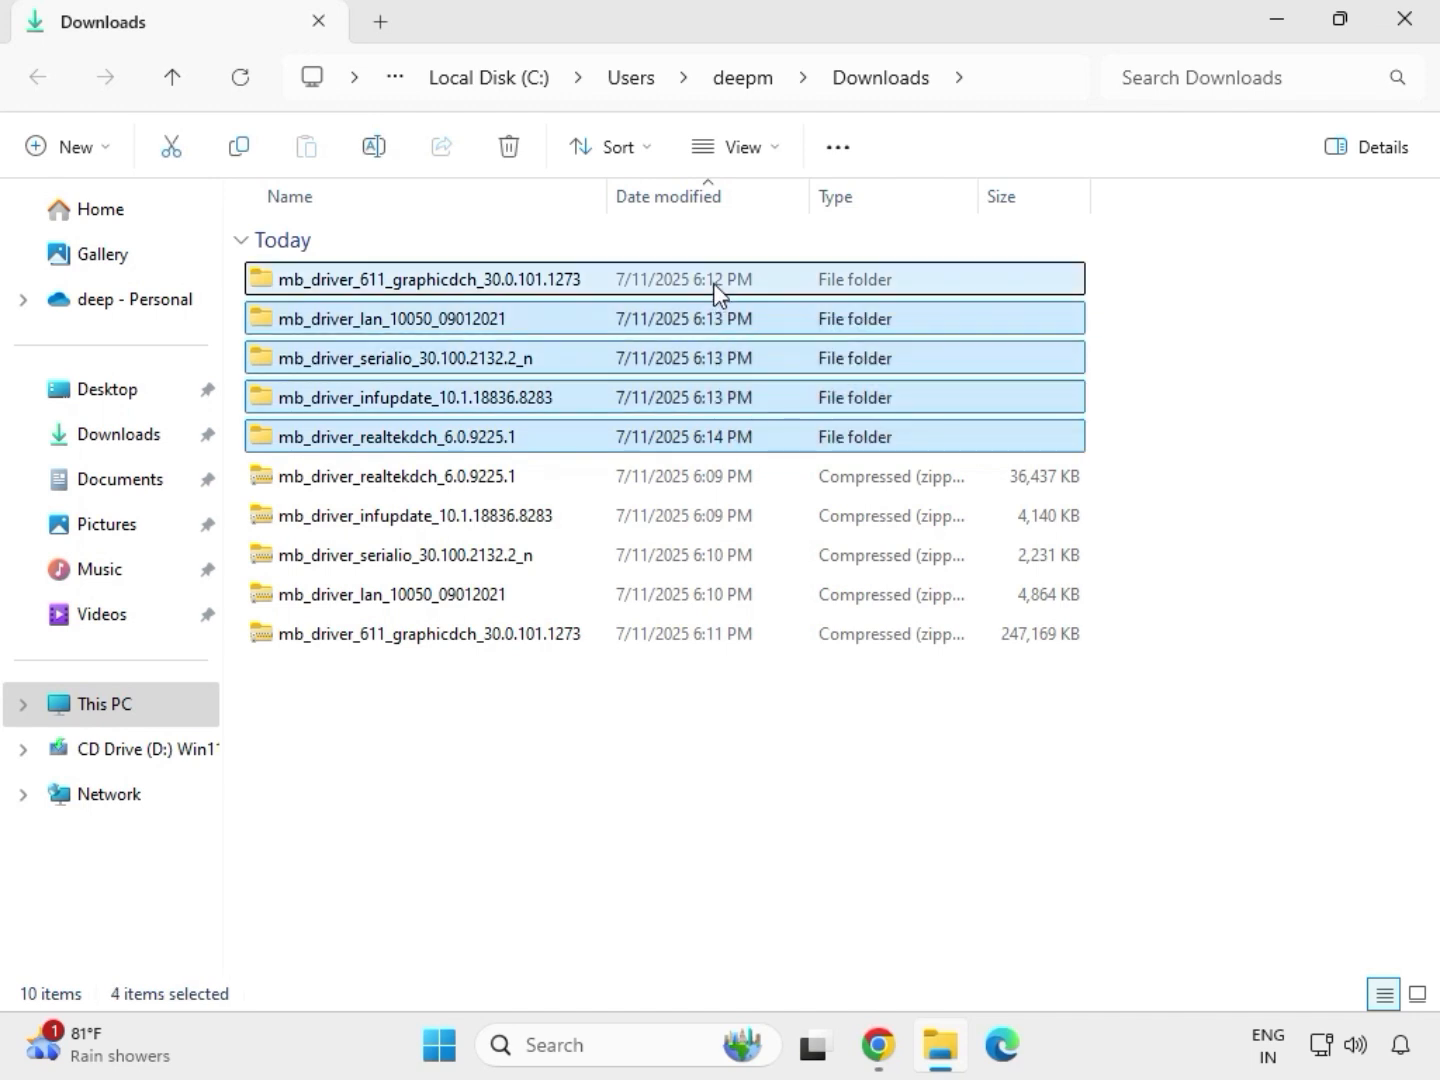
{"action": "left_click", "coordinate": [421, 282]}
{"action": "double_click", "coordinate": [459, 288]}
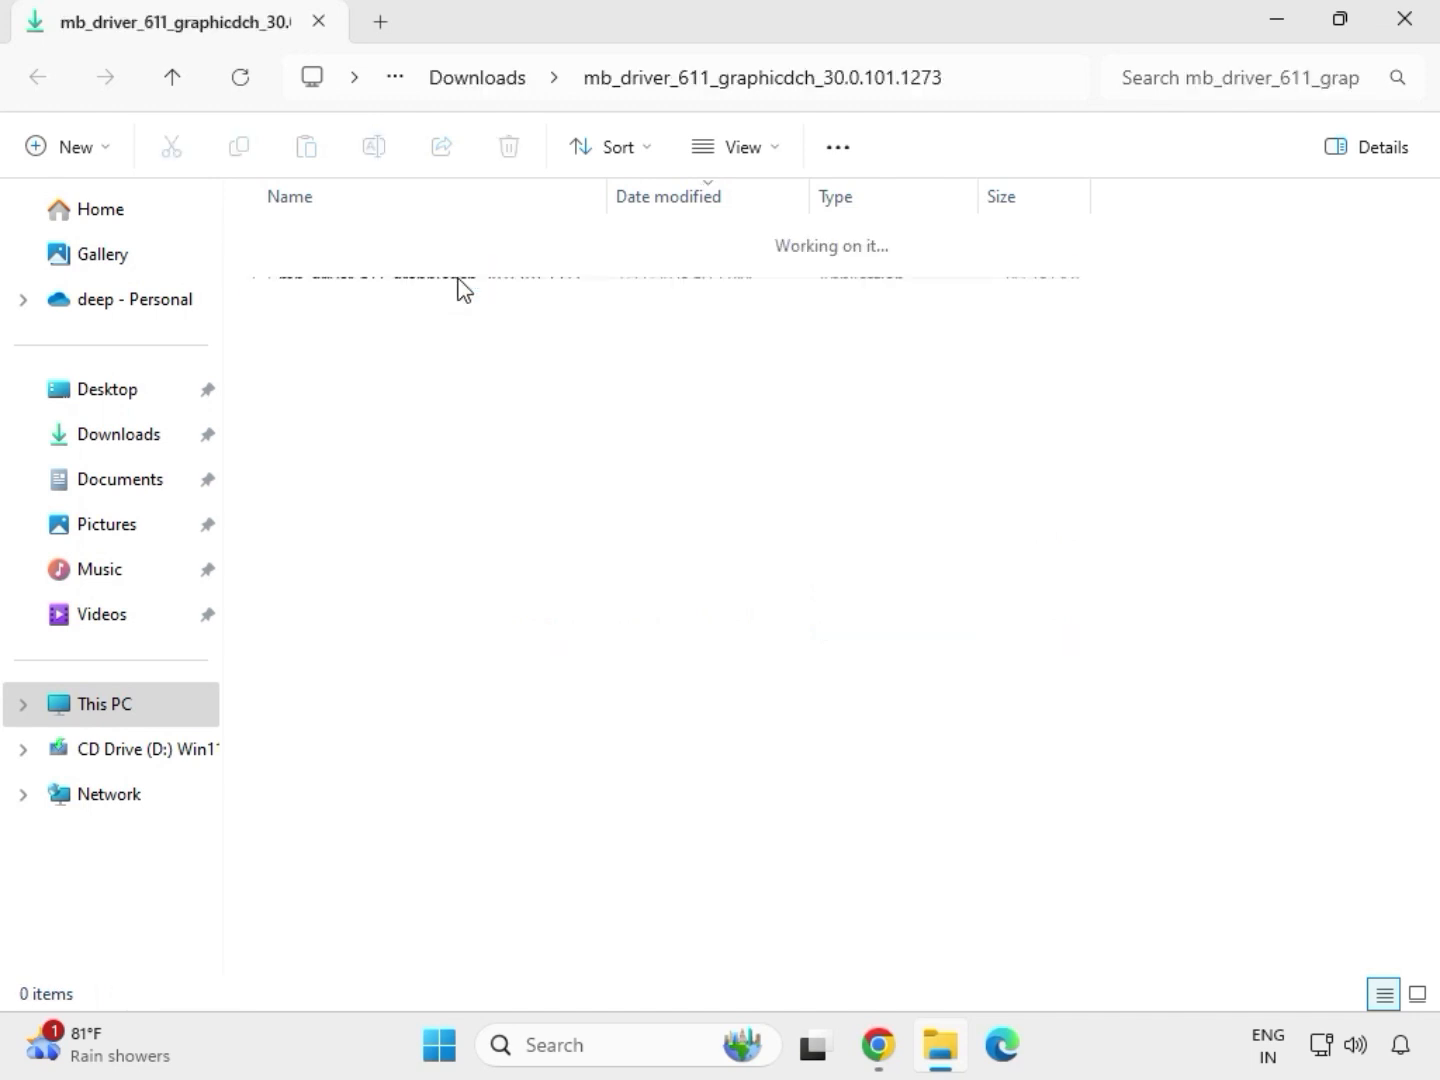
{"action": "left_click", "coordinate": [401, 288]}
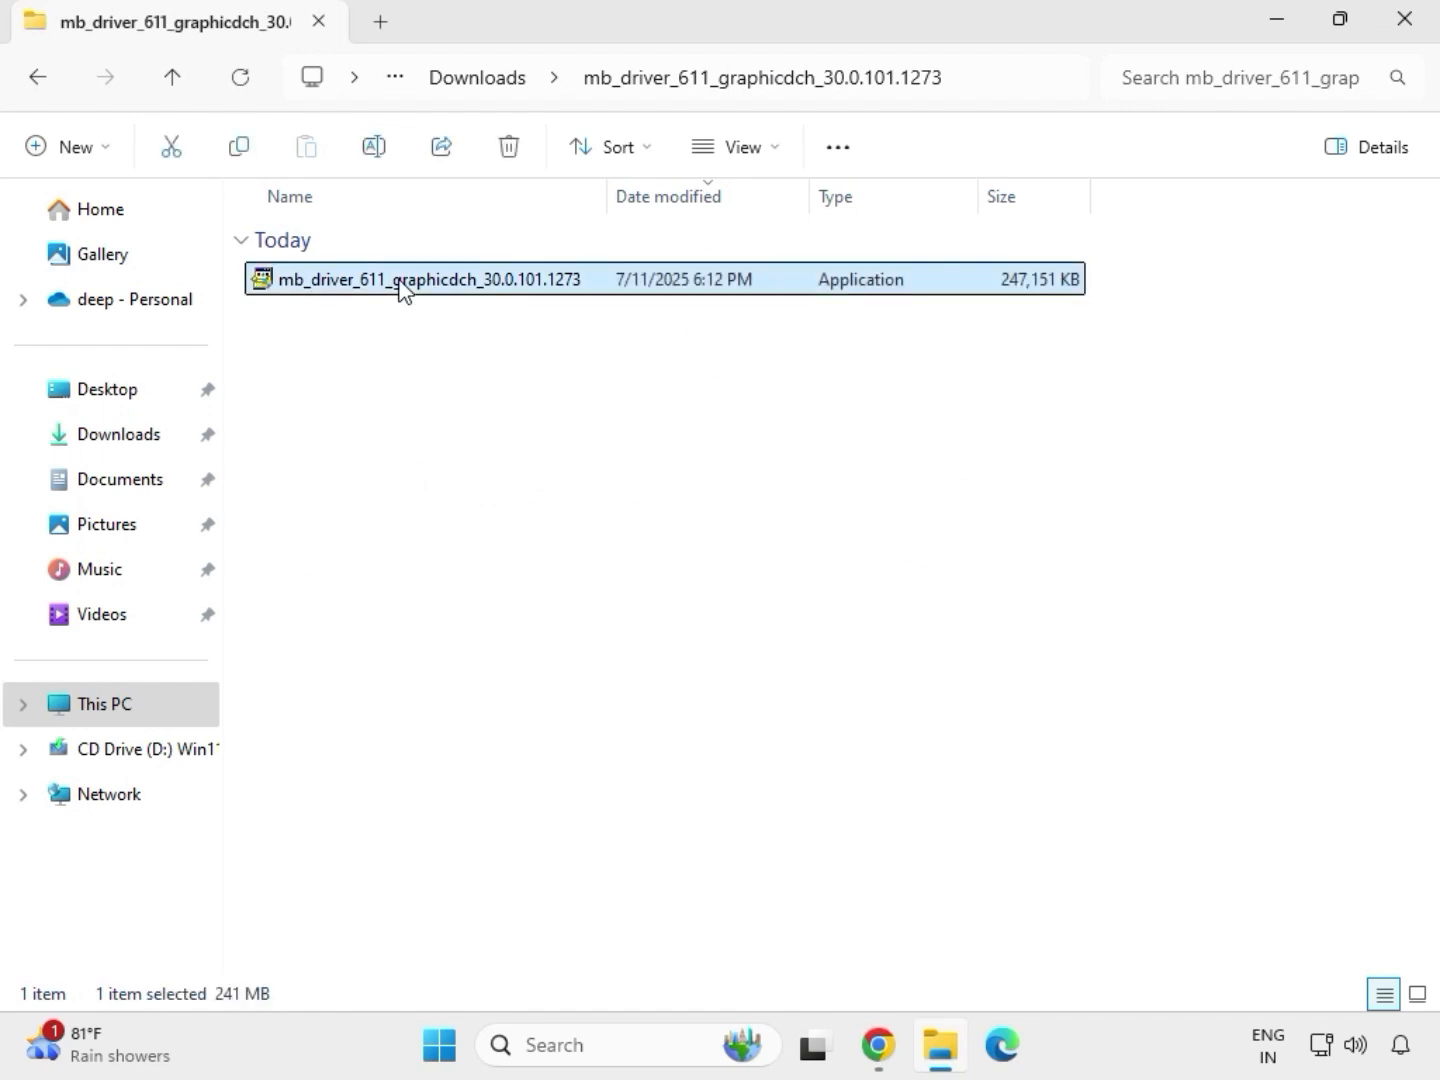
{"action": "right_click", "coordinate": [404, 290]}
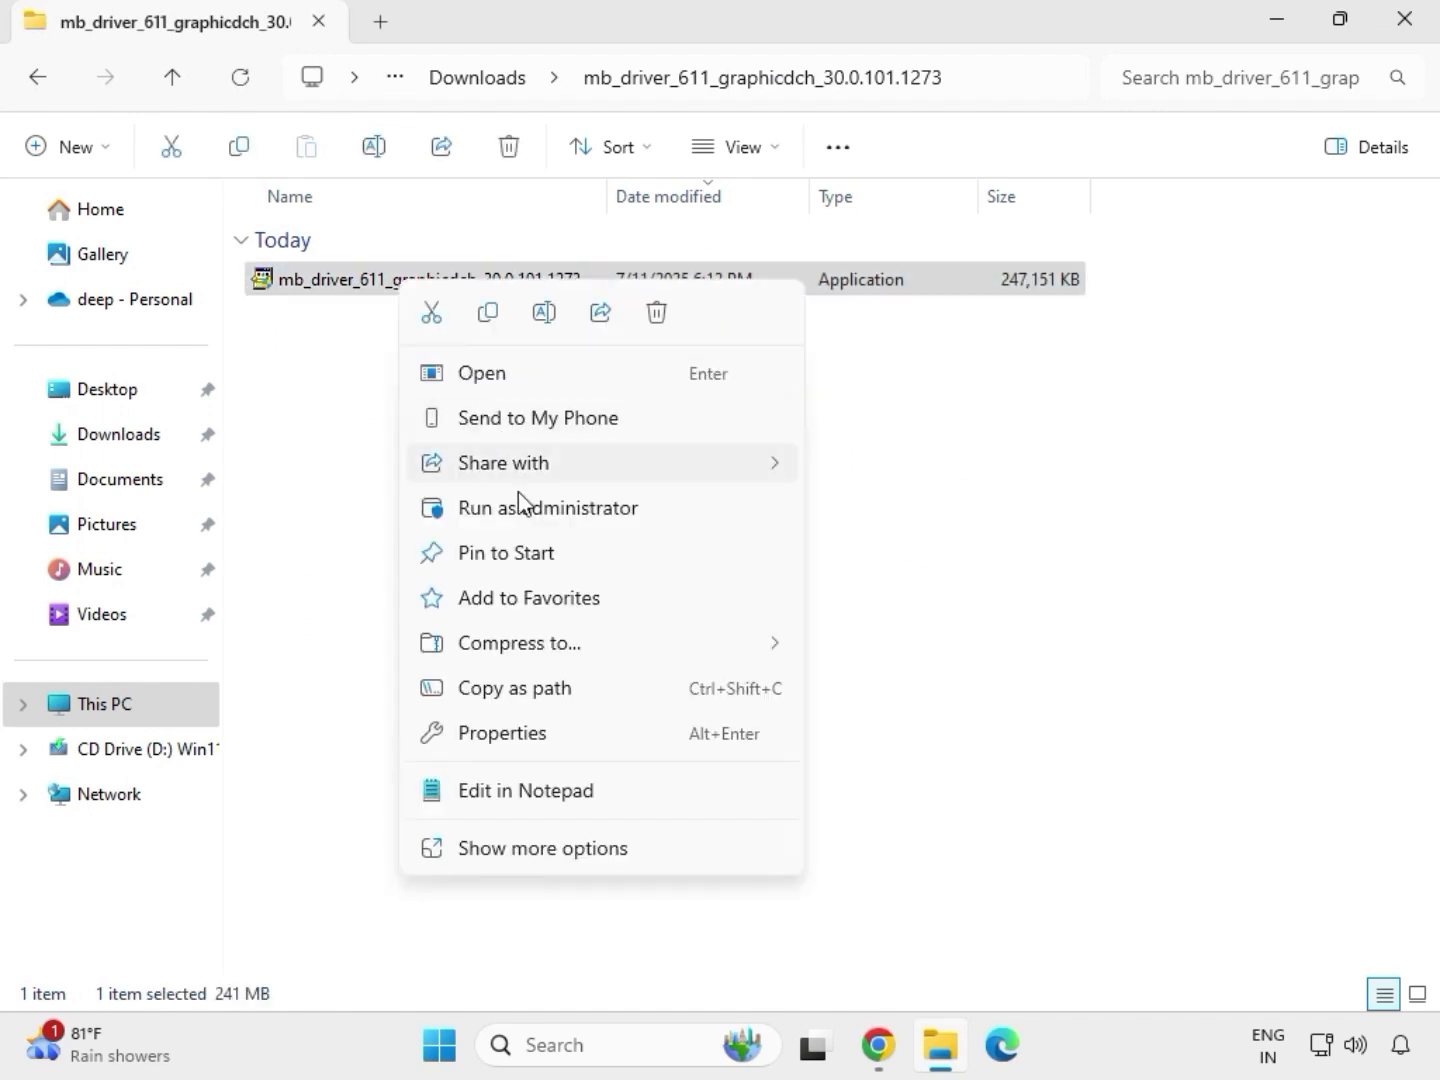
{"action": "left_click", "coordinate": [526, 512]}
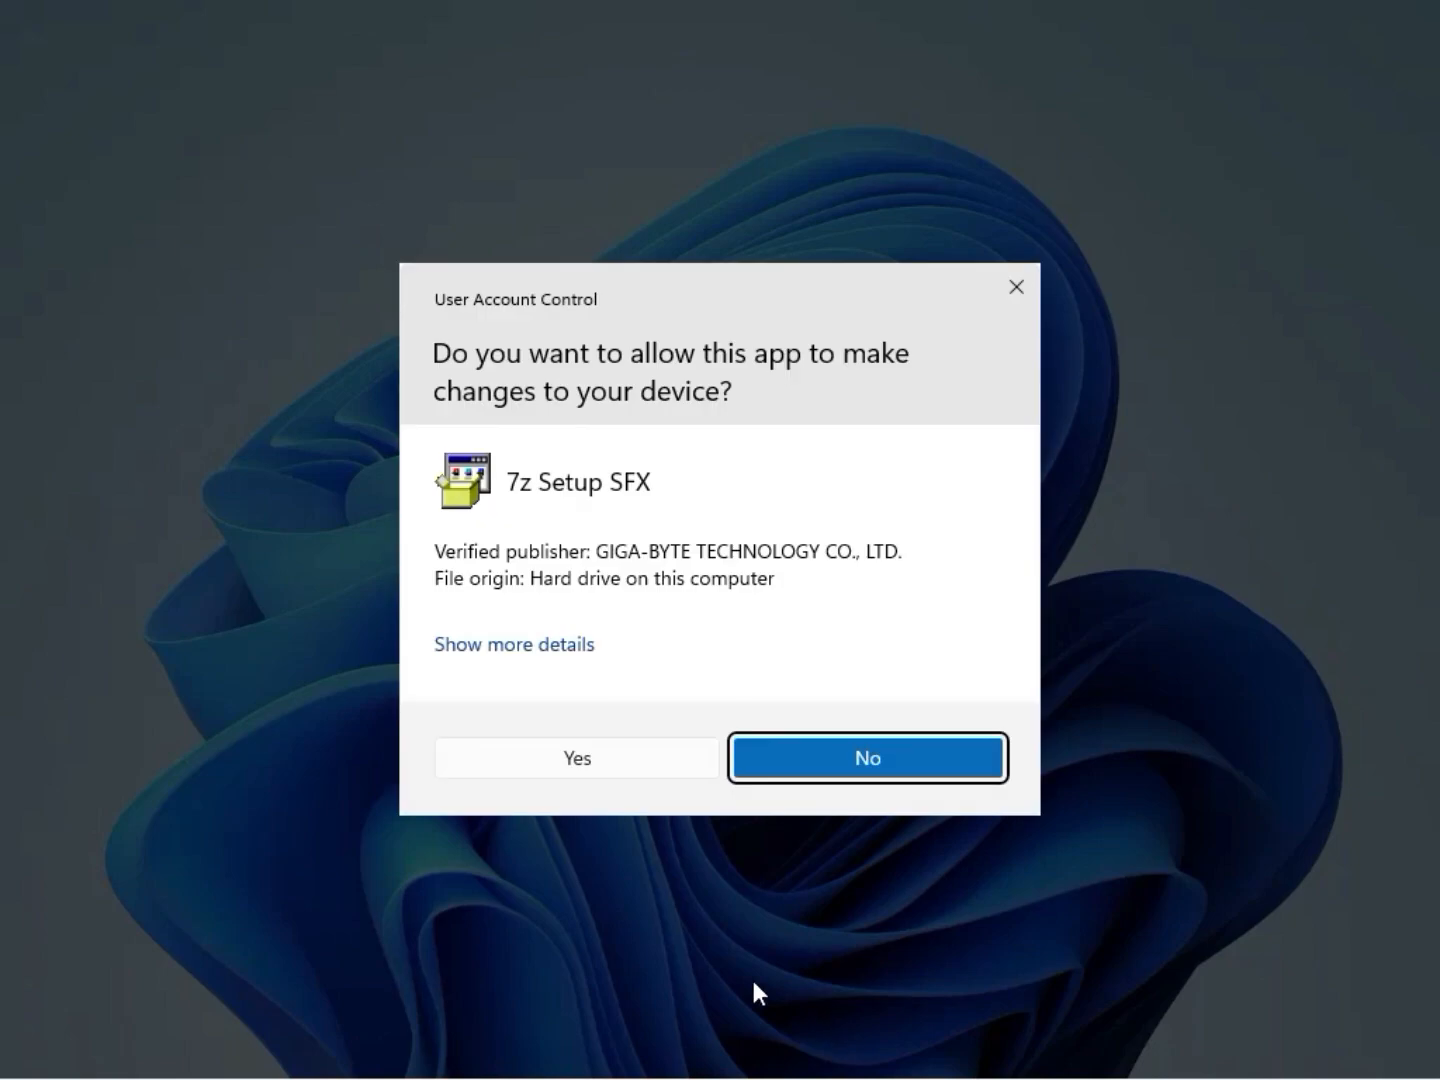
{"action": "left_click", "coordinate": [600, 760]}
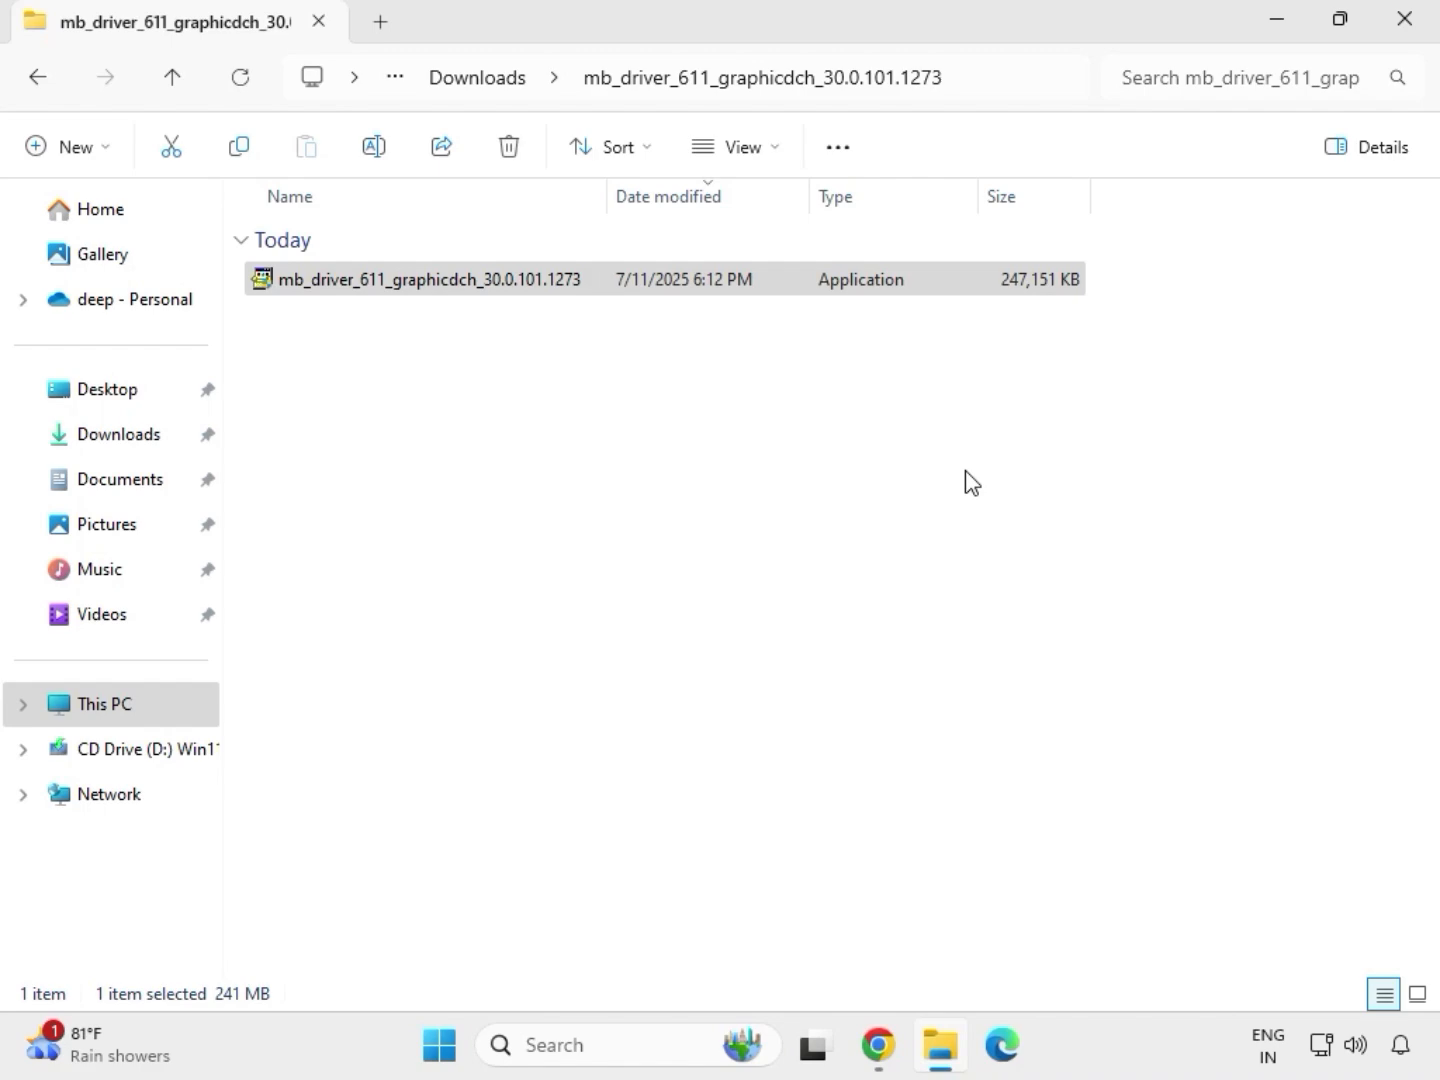
- Close the graphics driver folder's window, reopen Downloads in File Explorer and select the extracted mb_driver_611_graphicdch_30.0.101.1273 folder
{"action": "left_click", "coordinate": [1423, 42]}
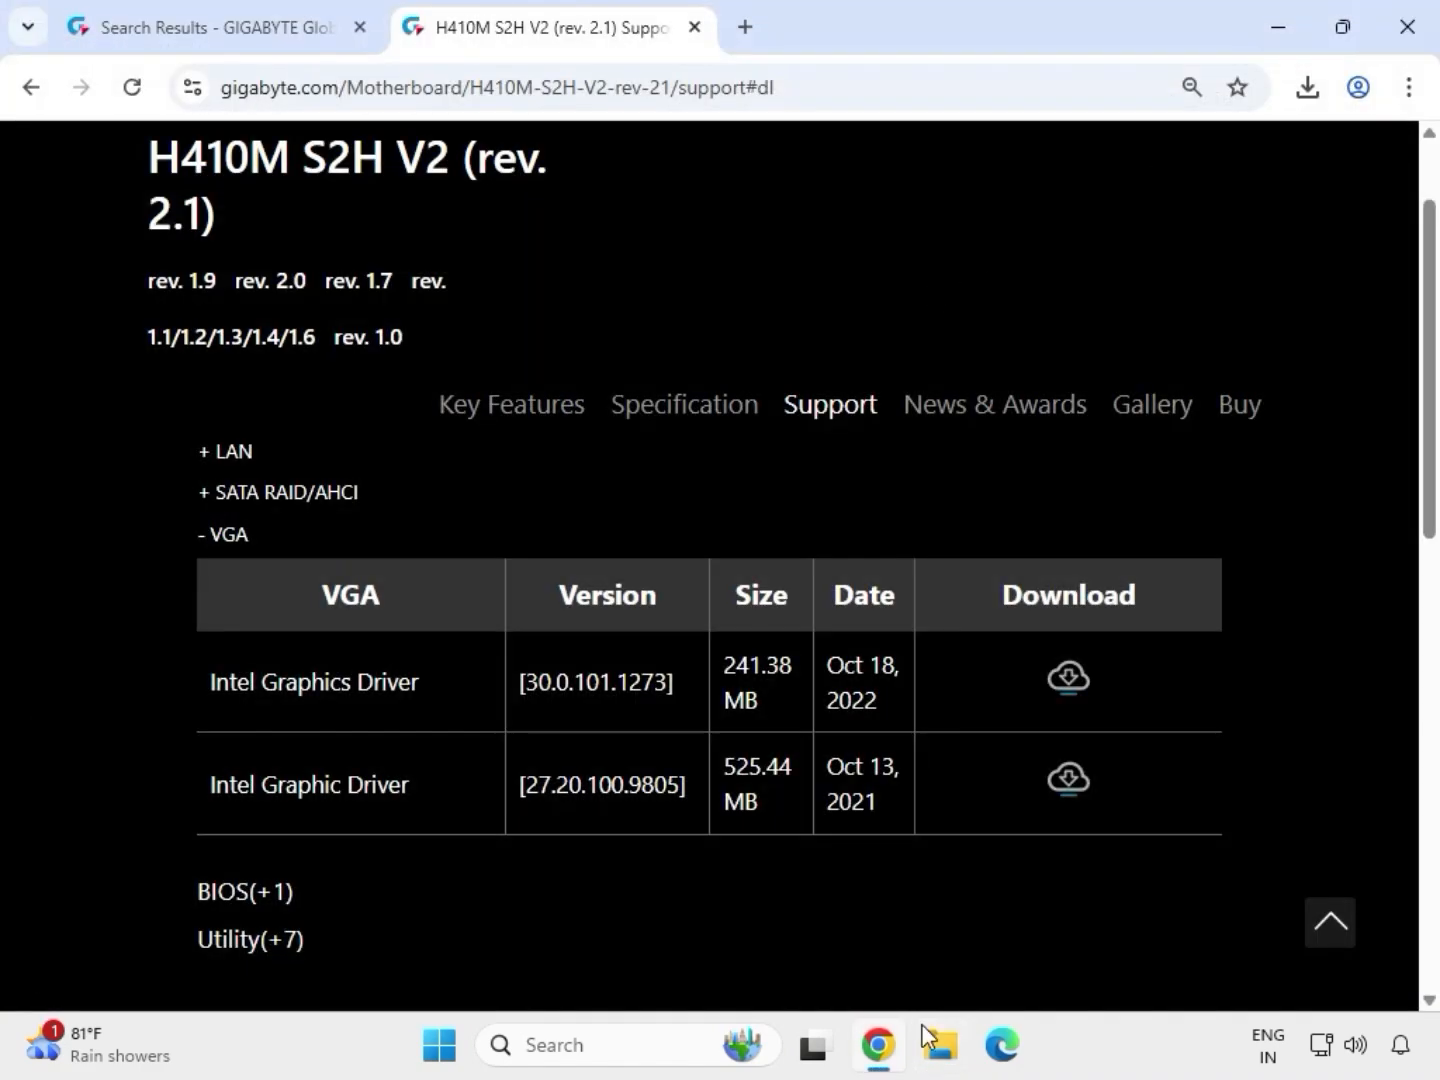
{"action": "left_click", "coordinate": [946, 1066]}
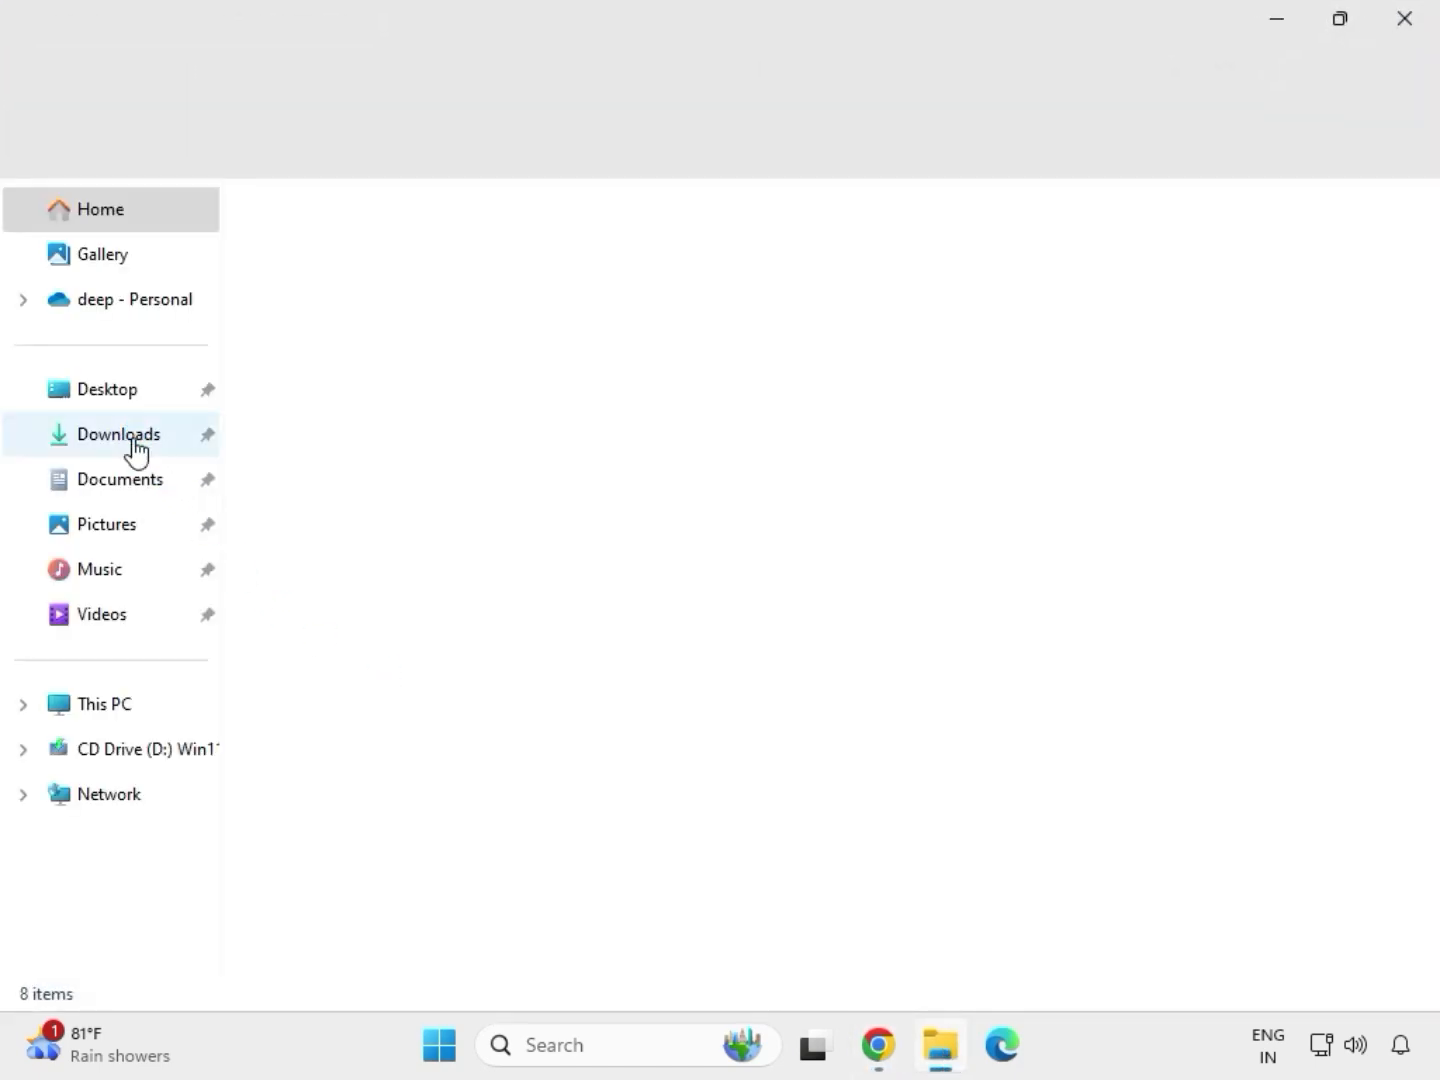
{"action": "left_click", "coordinate": [131, 436]}
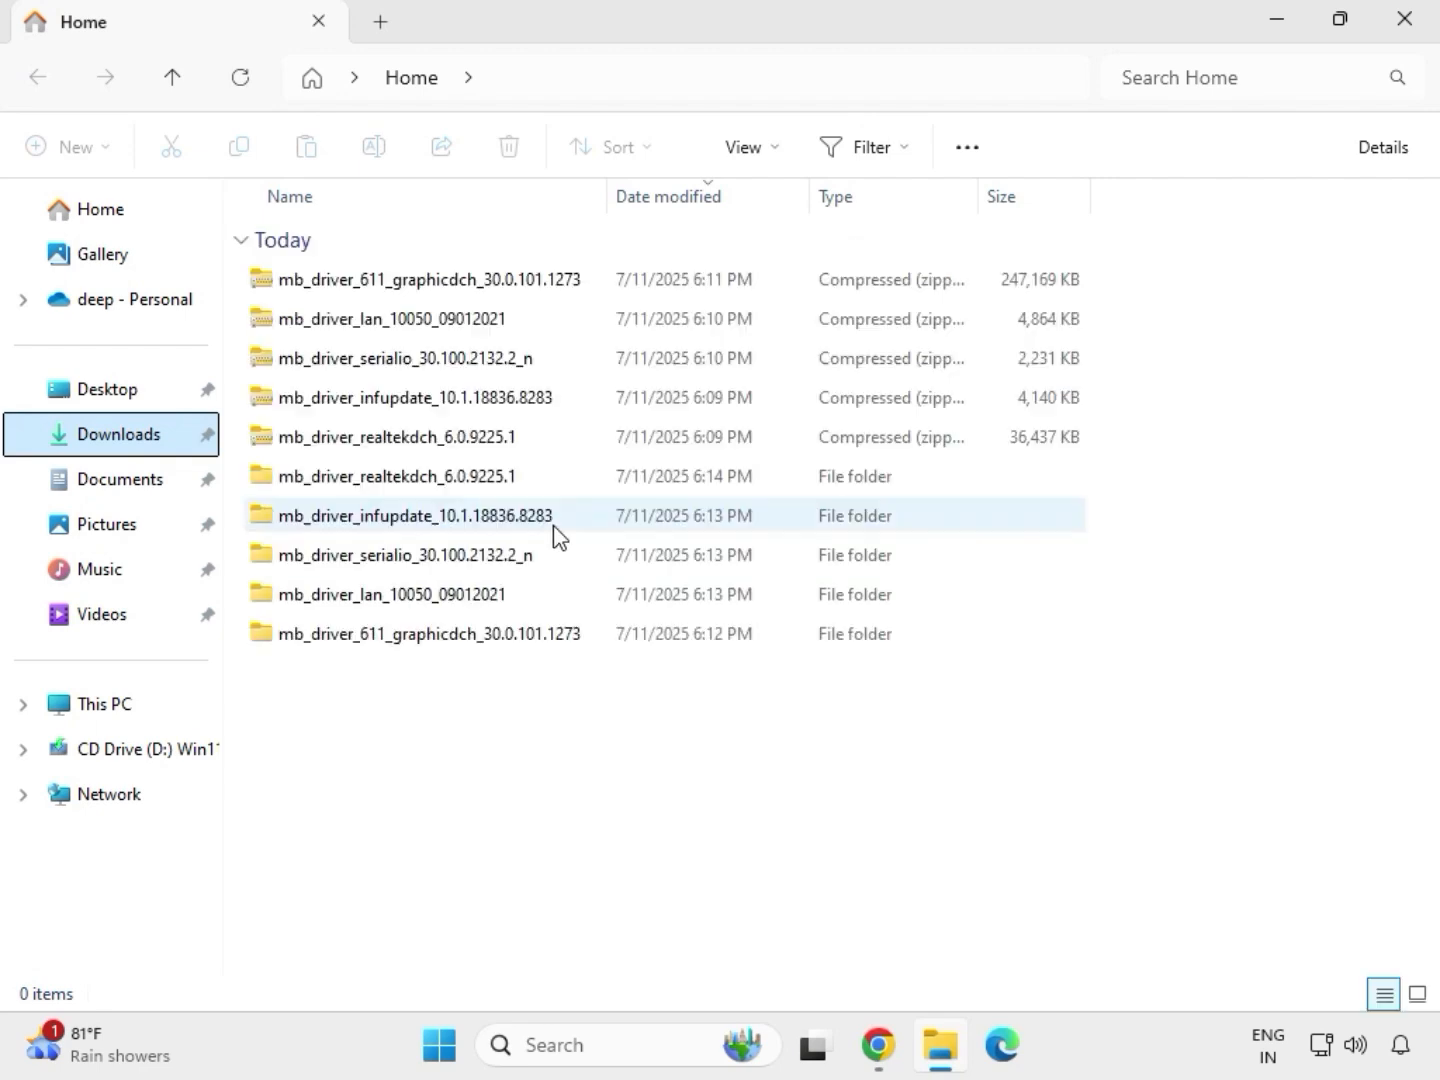
{"action": "left_click", "coordinate": [408, 482]}
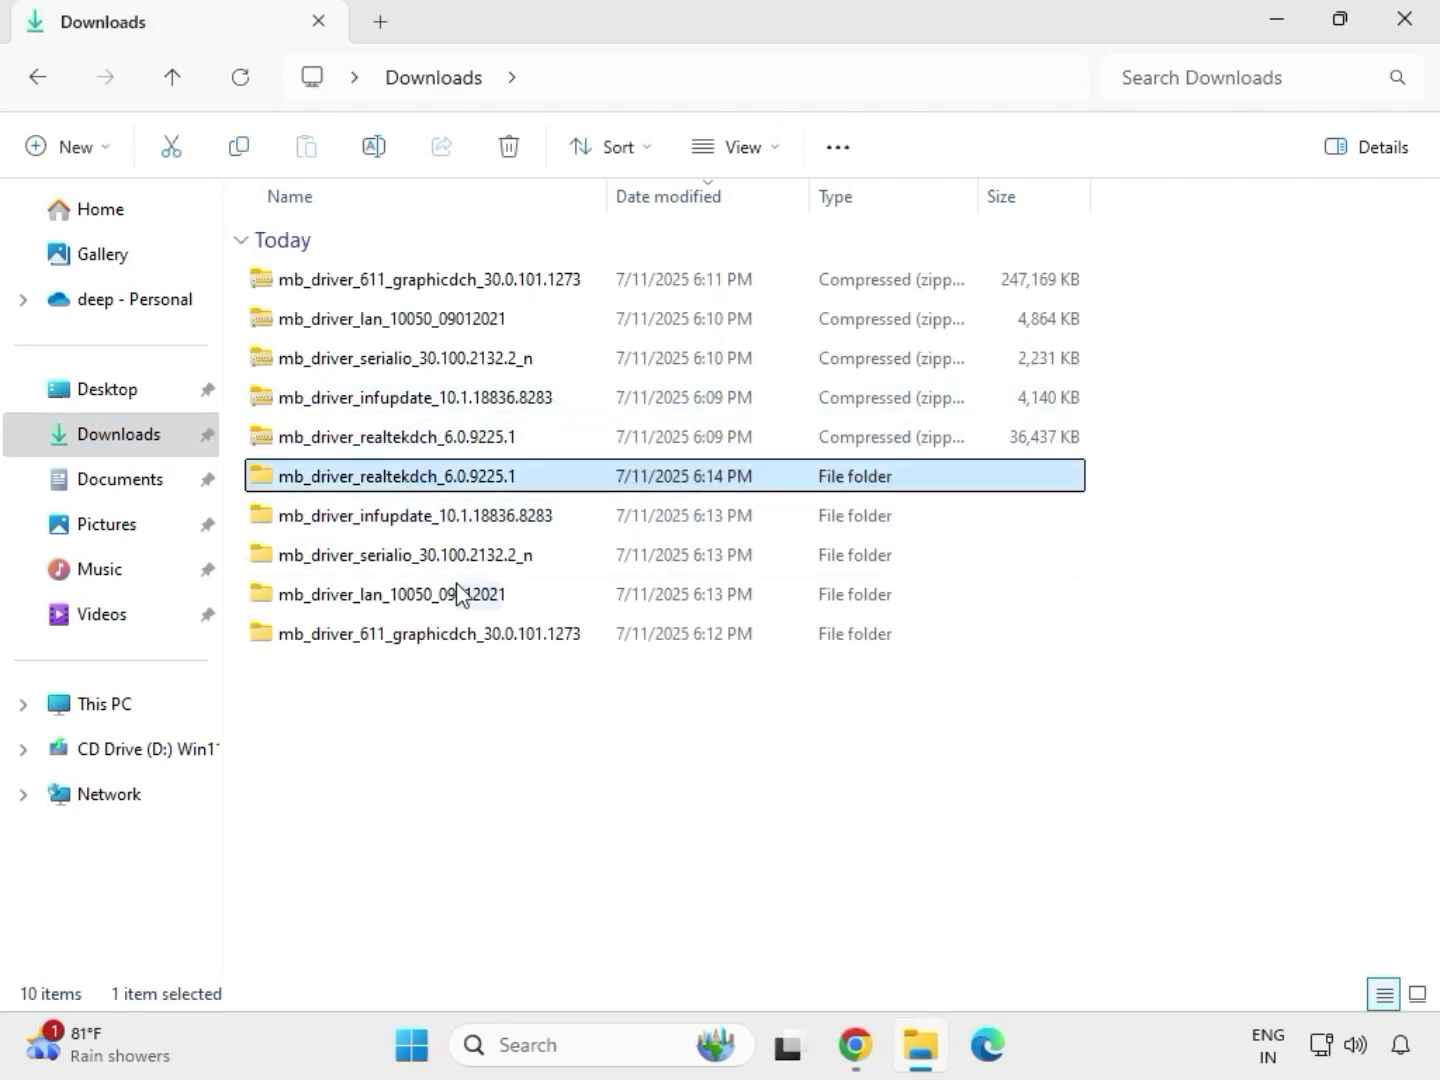
{"action": "left_click", "coordinate": [466, 641]}
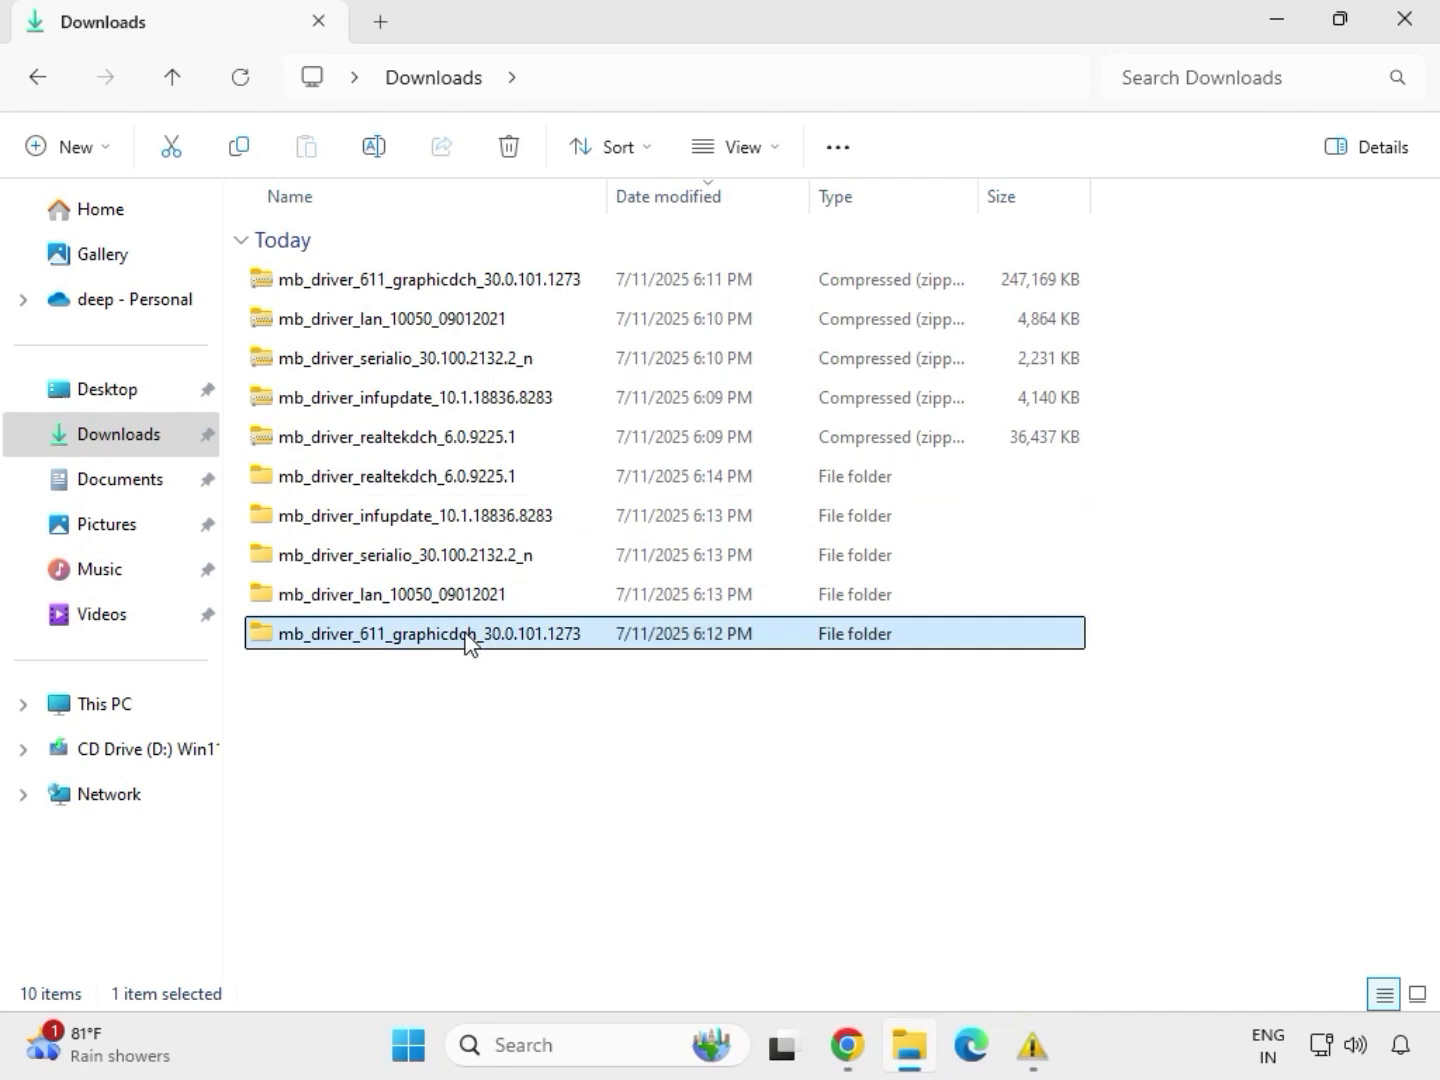
- Launch the Install_Win10_10050_09012021 installer from the extracted mb_driver_lan_10050_09012021 folder and allow it to make changes to the device
{"action": "left_click", "coordinate": [445, 595]}
{"action": "mouse_move", "coordinate": [1032, 1045]}
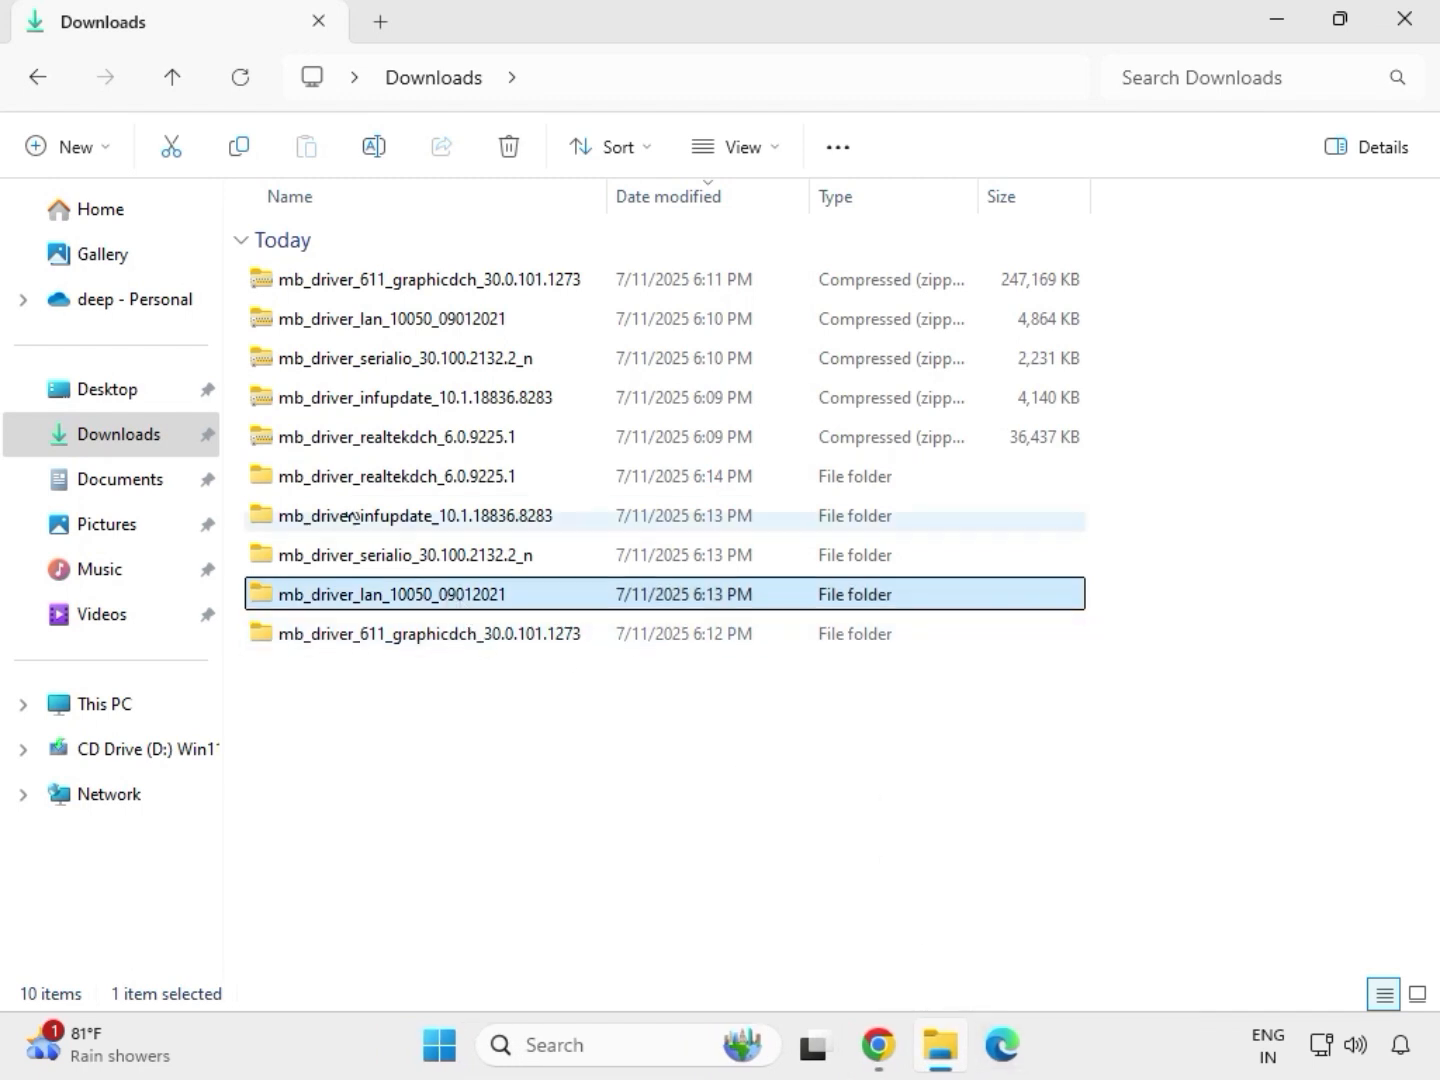
{"action": "double_click", "coordinate": [447, 598]}
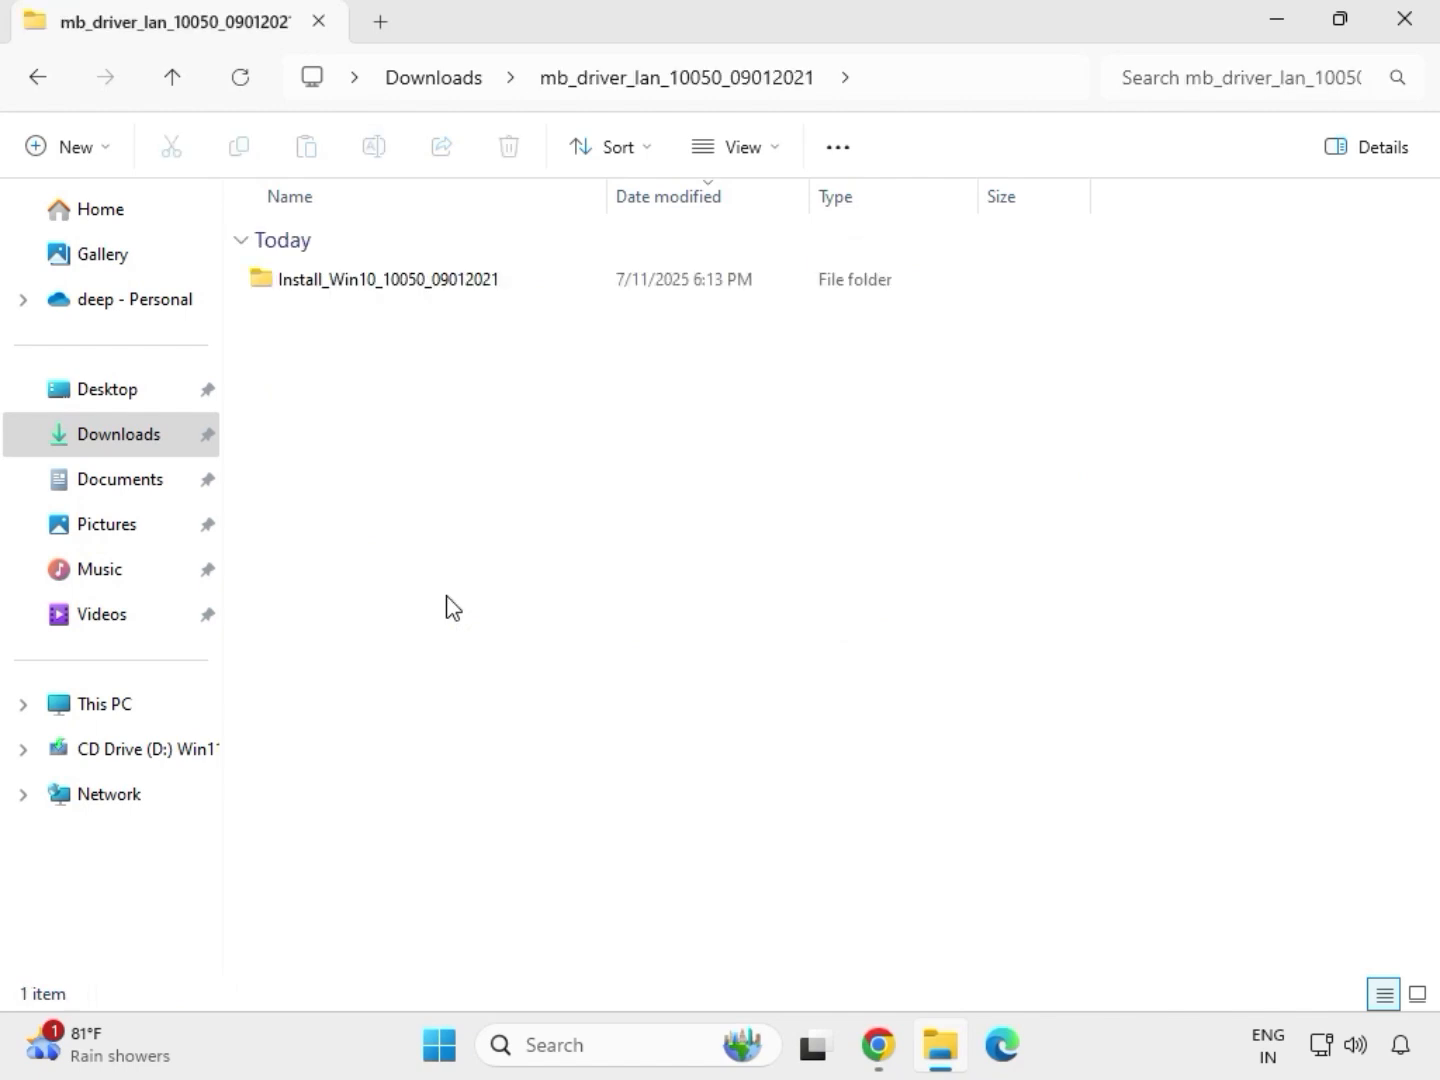
{"action": "double_click", "coordinate": [363, 293]}
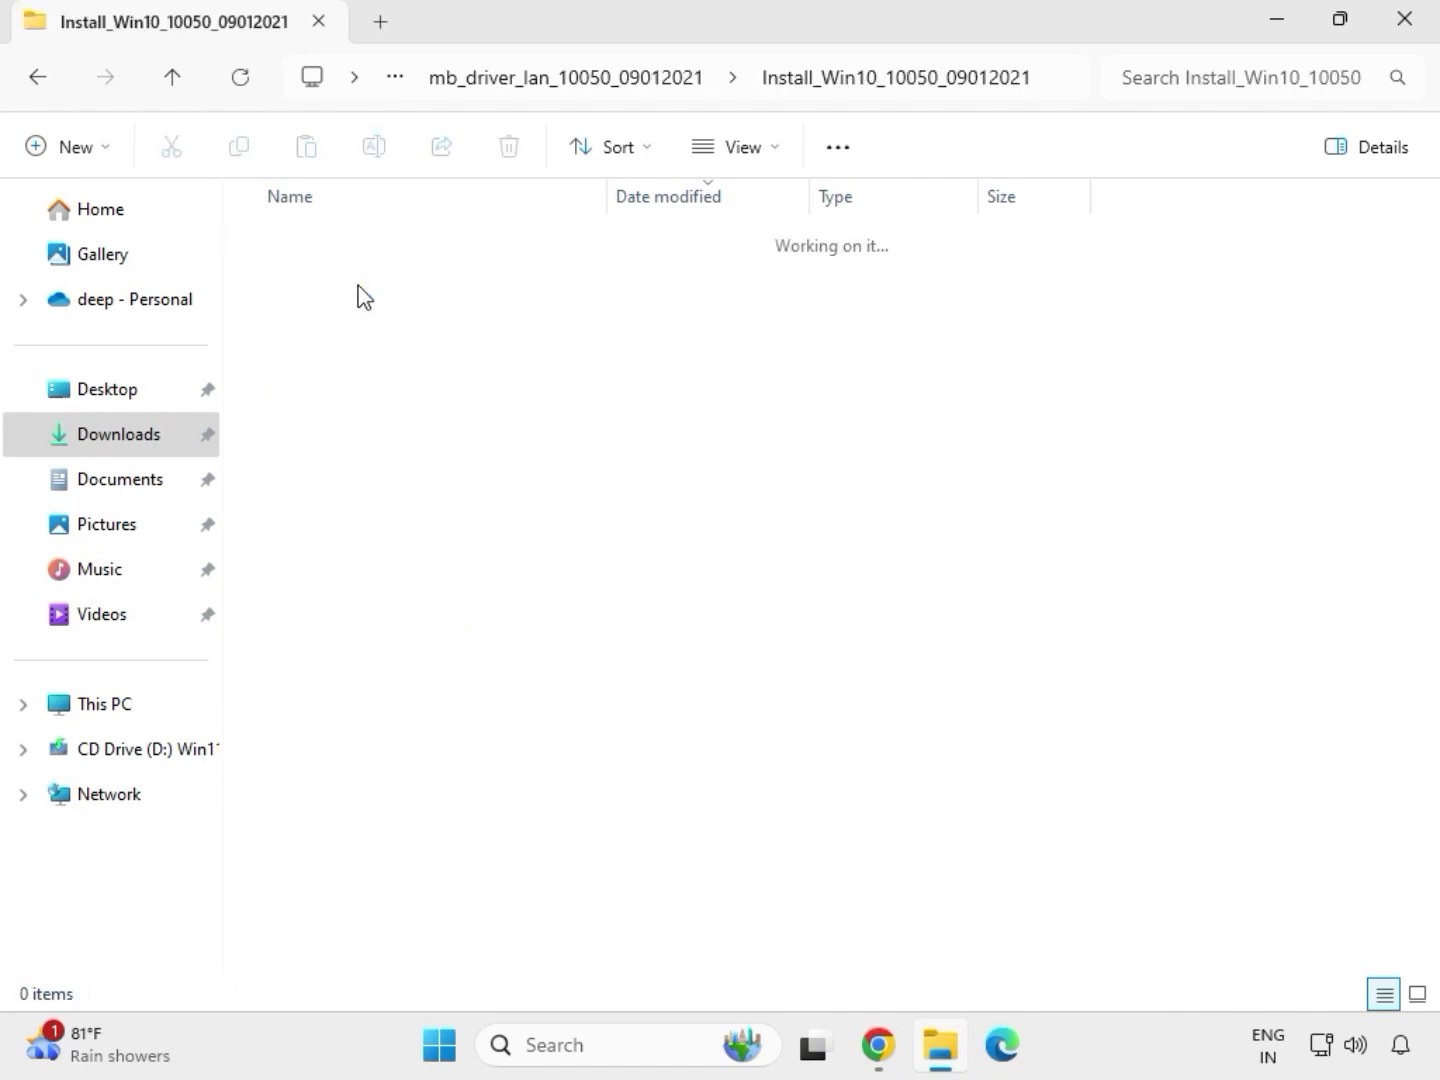
{"action": "left_click", "coordinate": [360, 285]}
{"action": "double_click", "coordinate": [360, 285]}
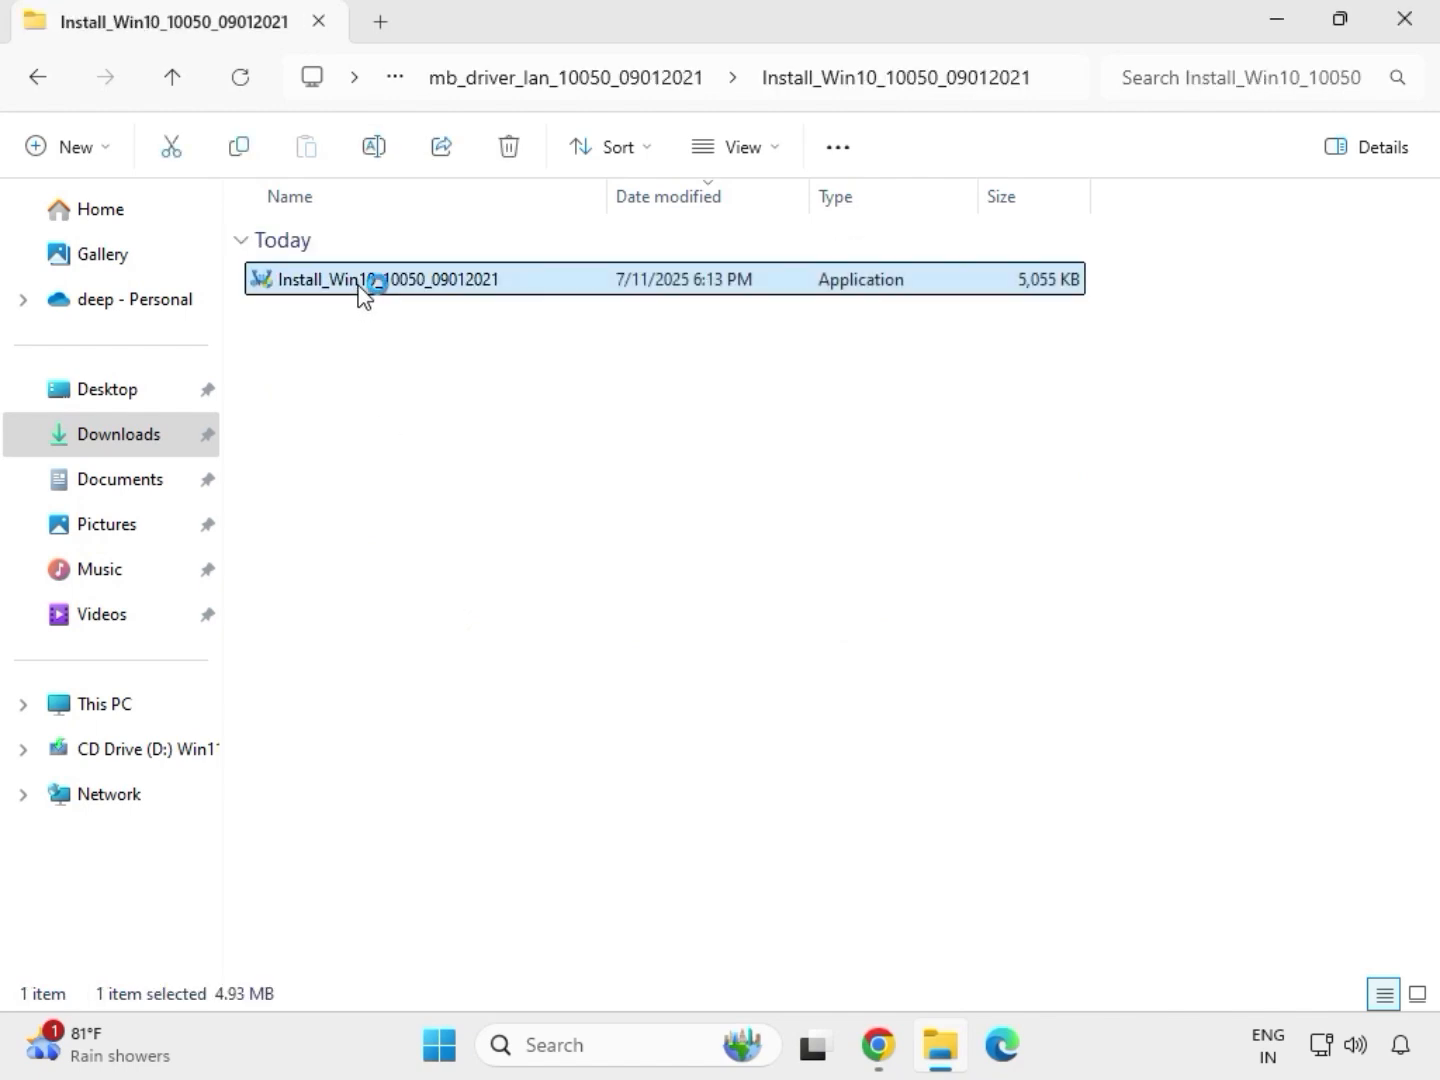
{"action": "left_click", "coordinate": [544, 758]}
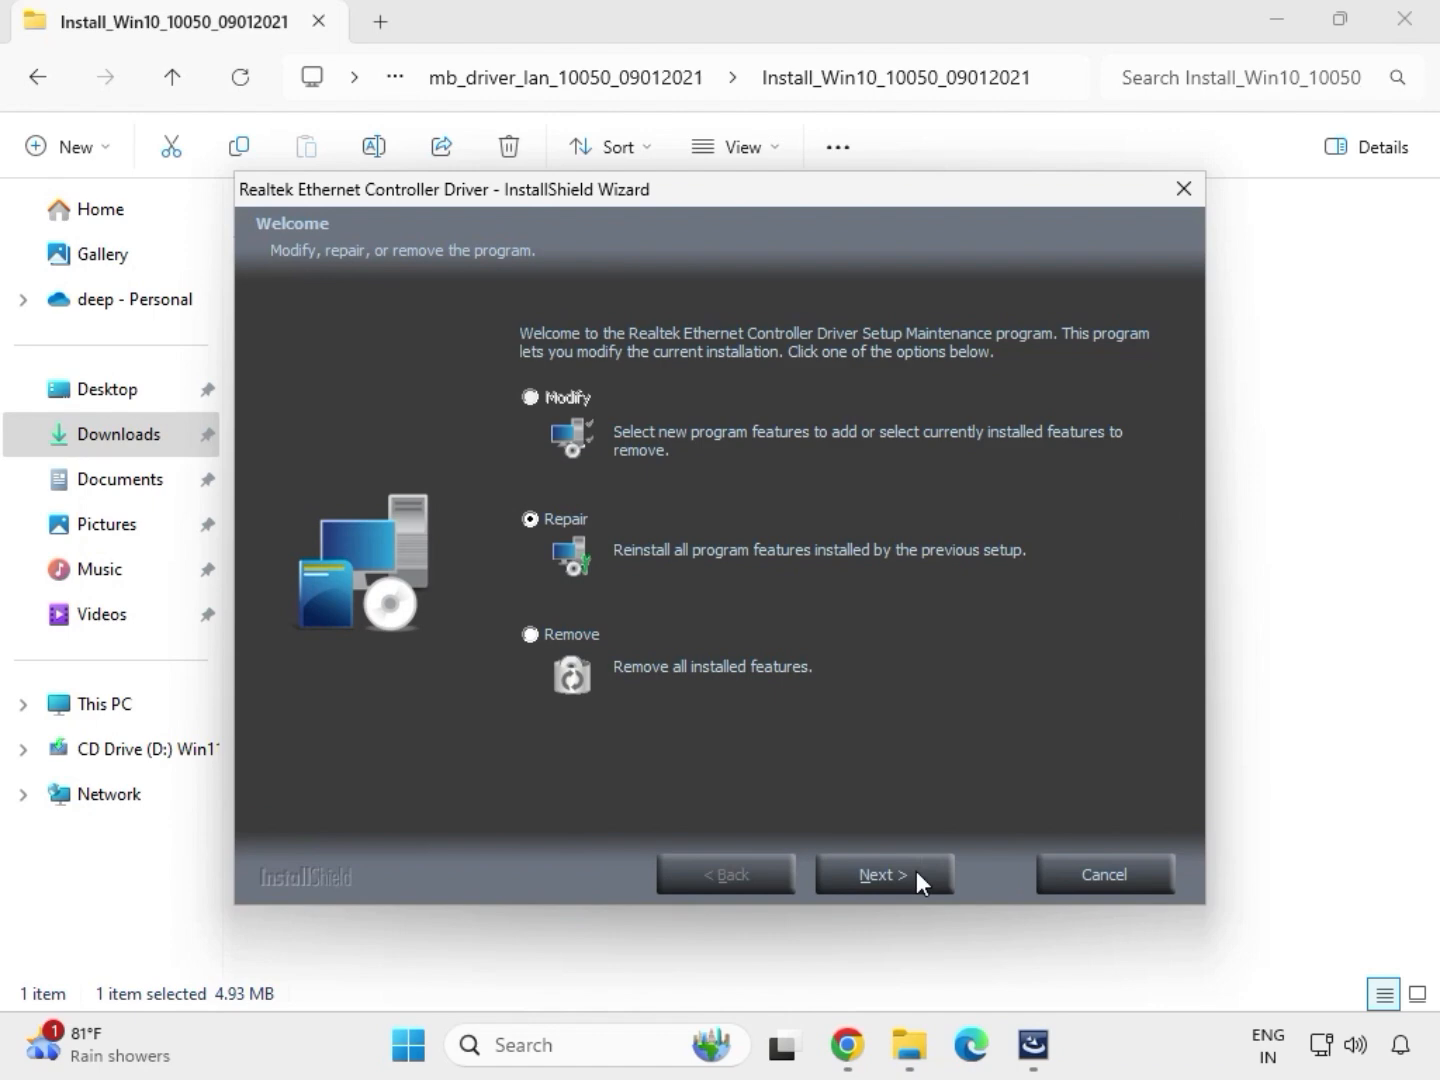
- Complete the Realtek Ethernet Controller Driver wizard's repair and go back to the Downloads folder
{"action": "left_click", "coordinate": [917, 875]}
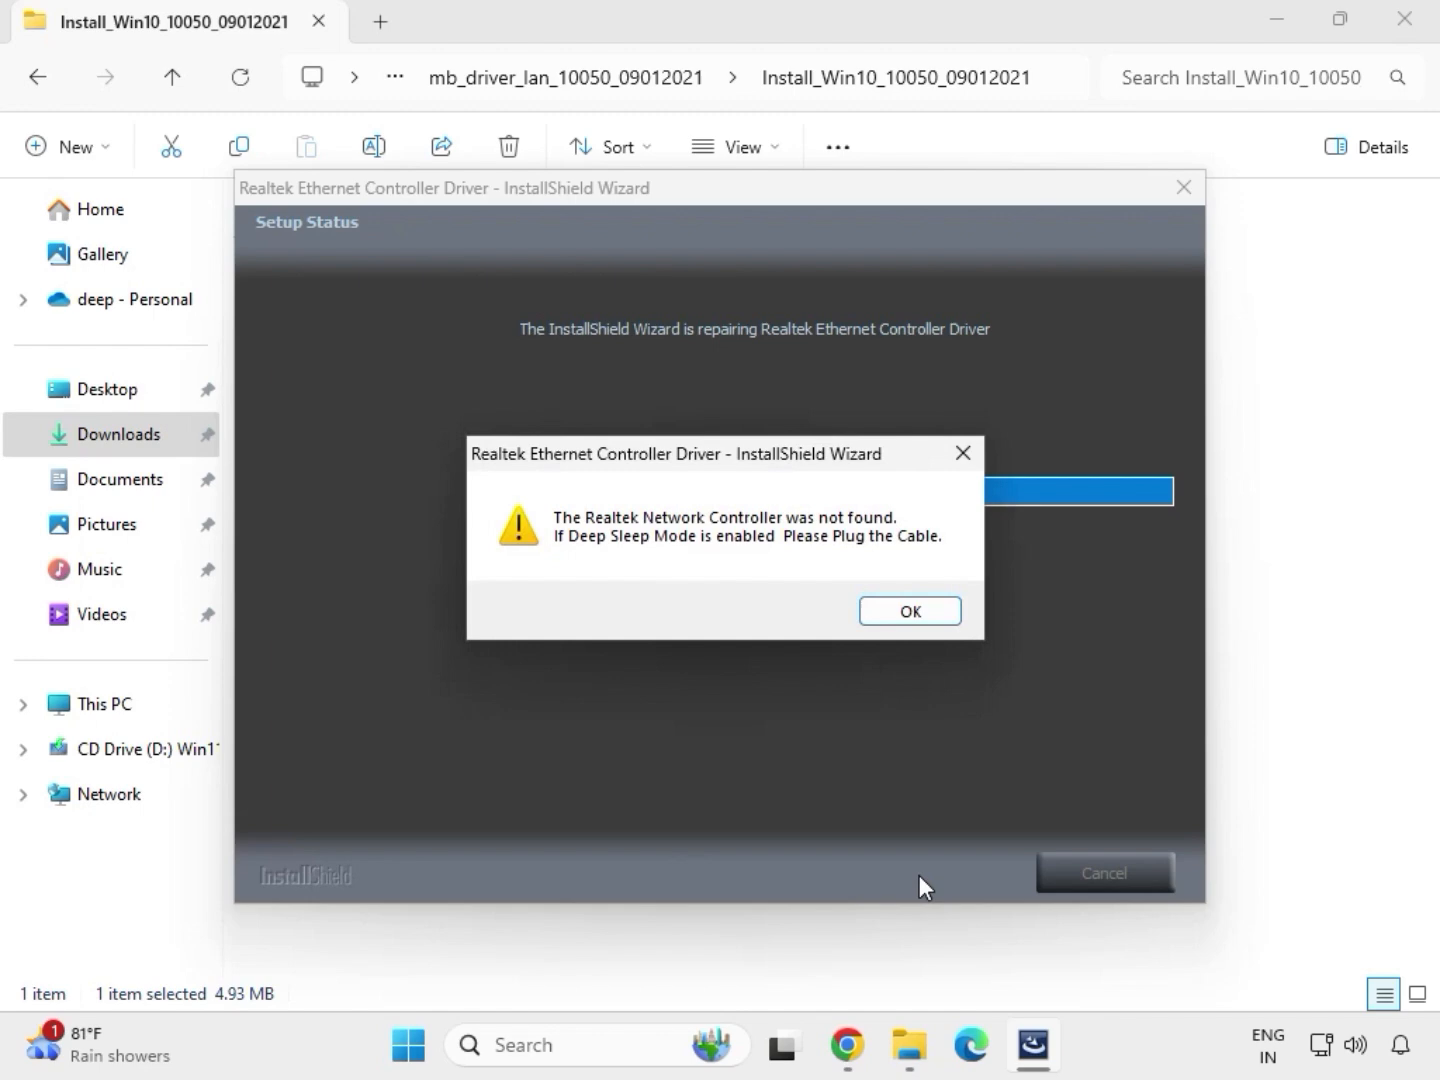
{"action": "left_click", "coordinate": [877, 608]}
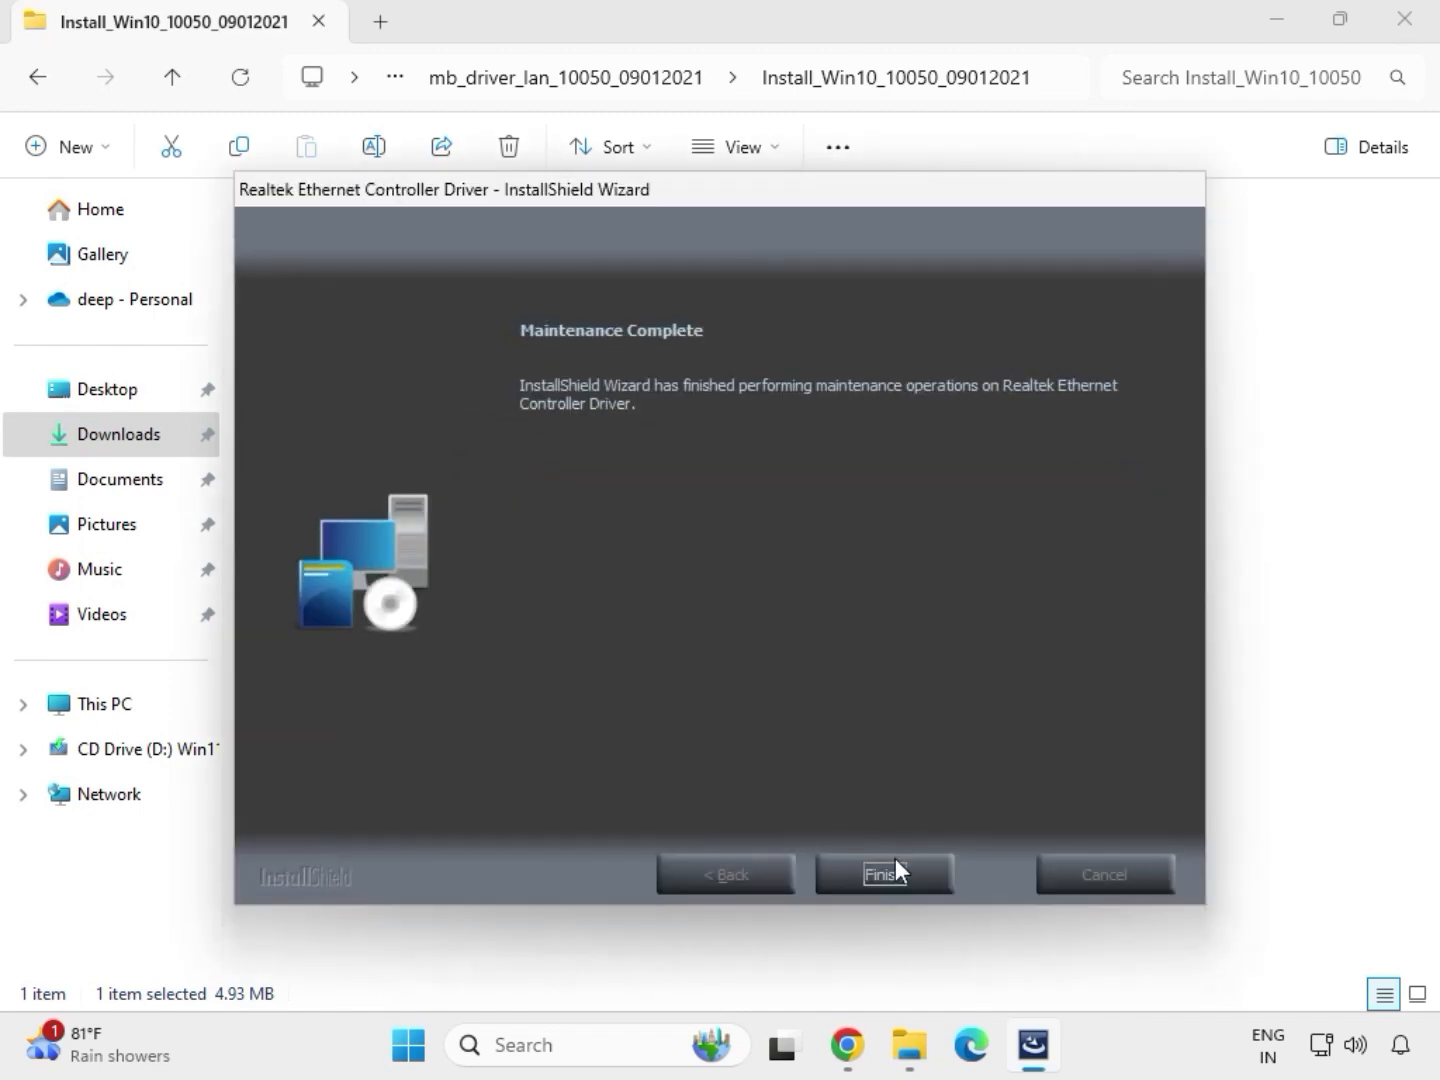
{"action": "left_click", "coordinate": [896, 859]}
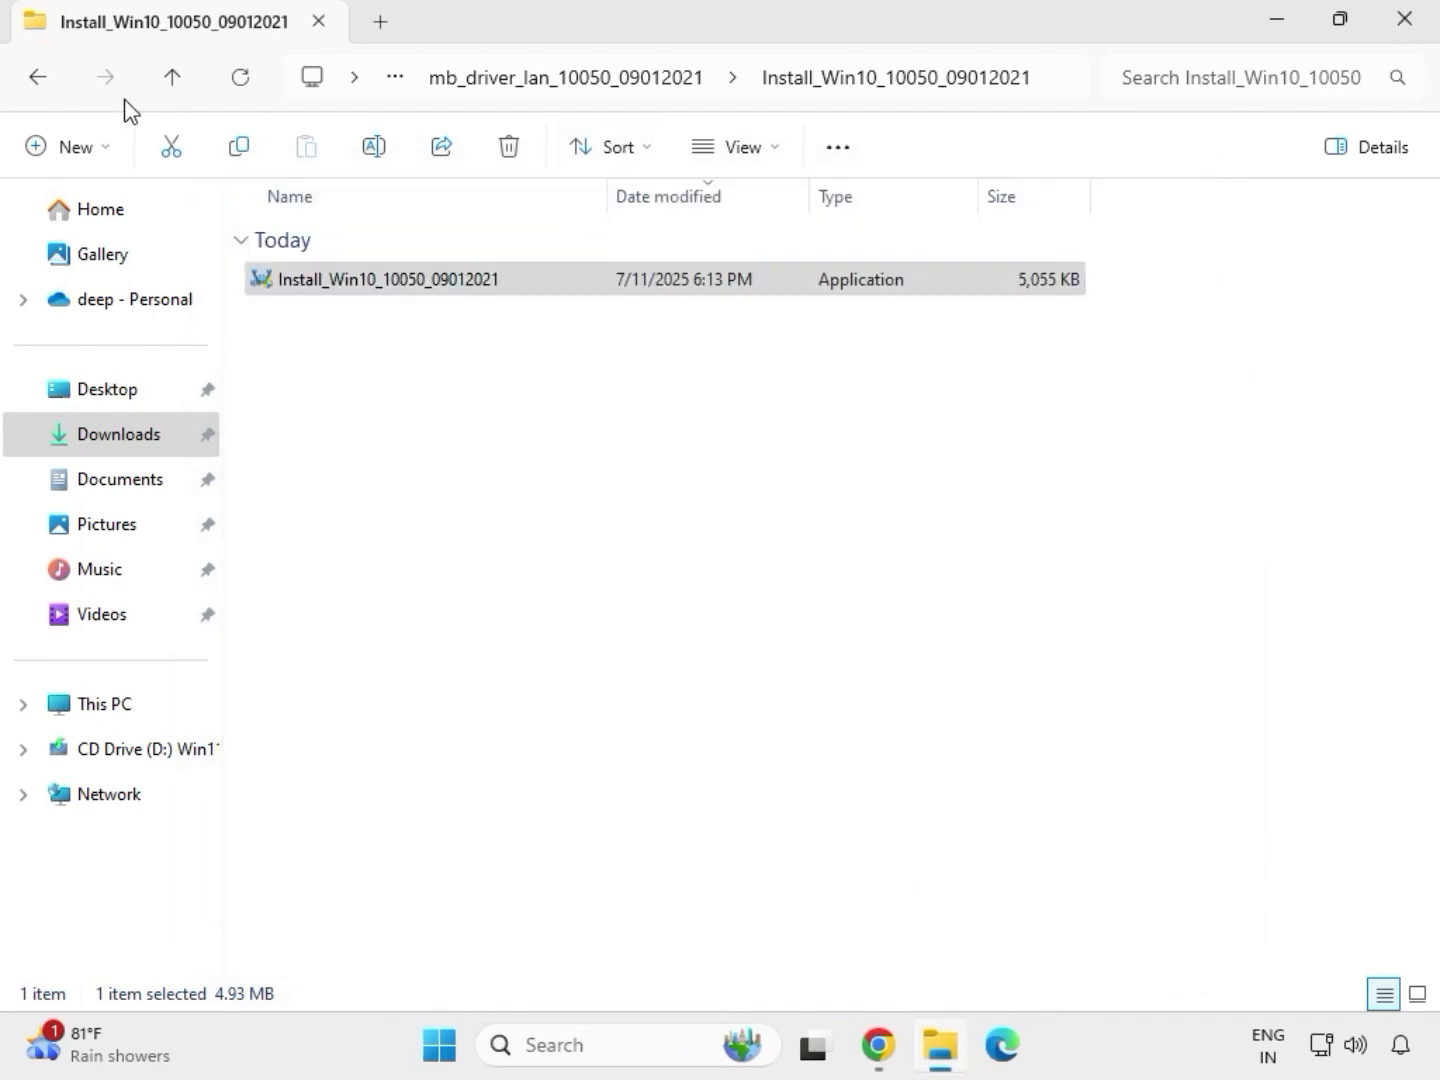
{"action": "left_click", "coordinate": [42, 79]}
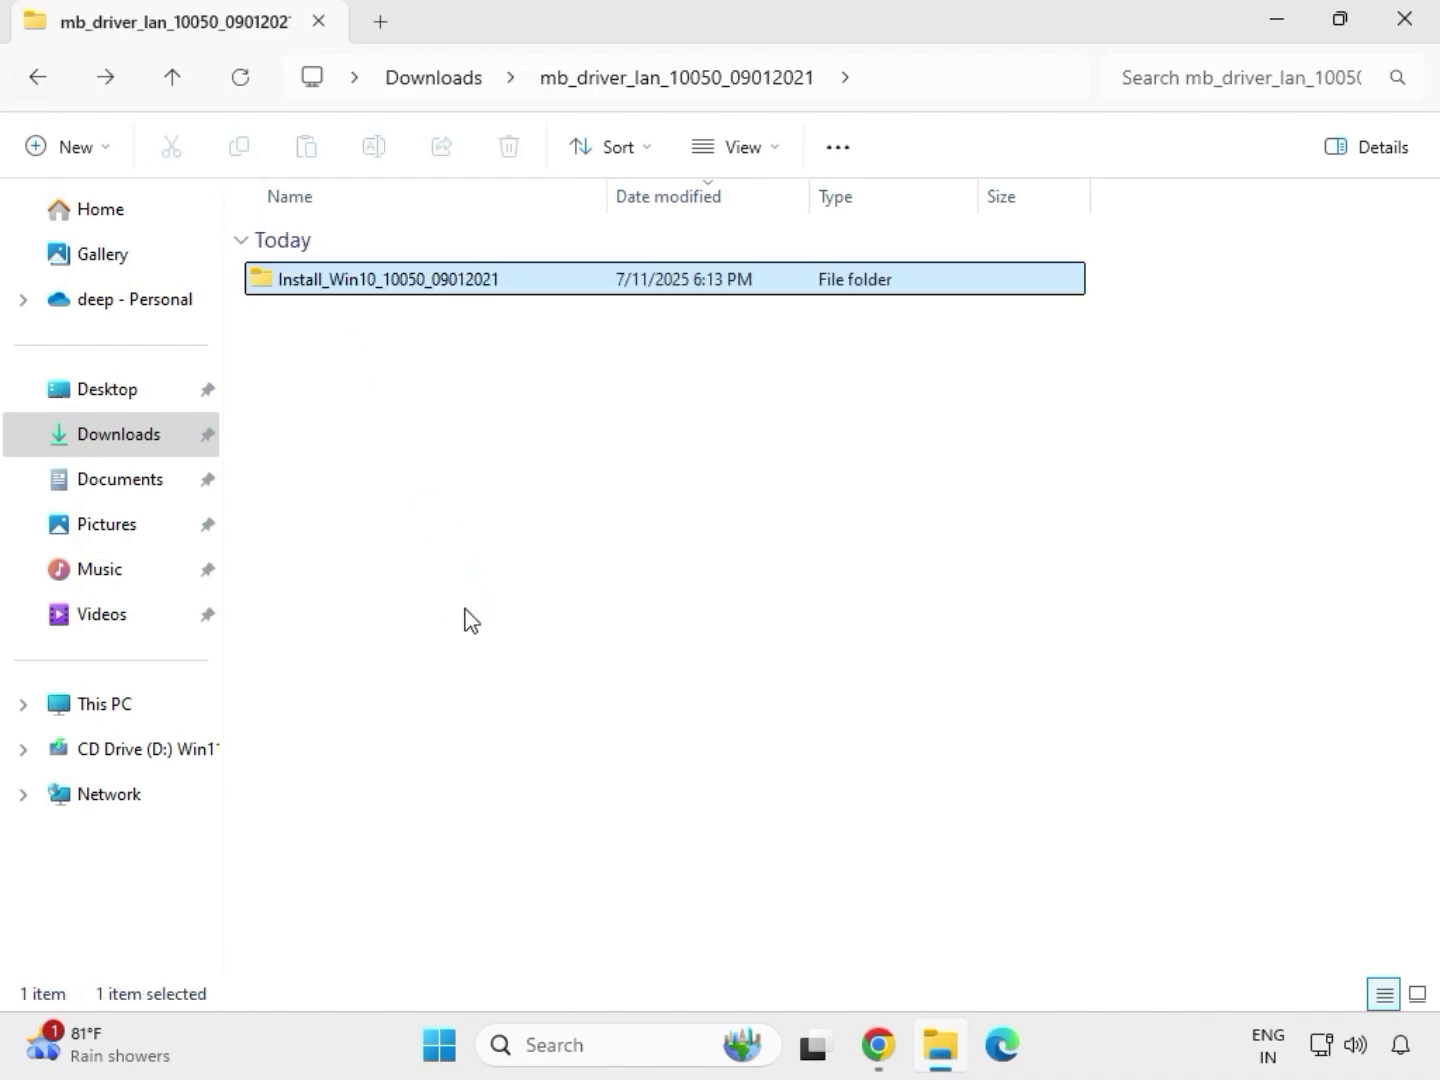
{"action": "left_click", "coordinate": [37, 79]}
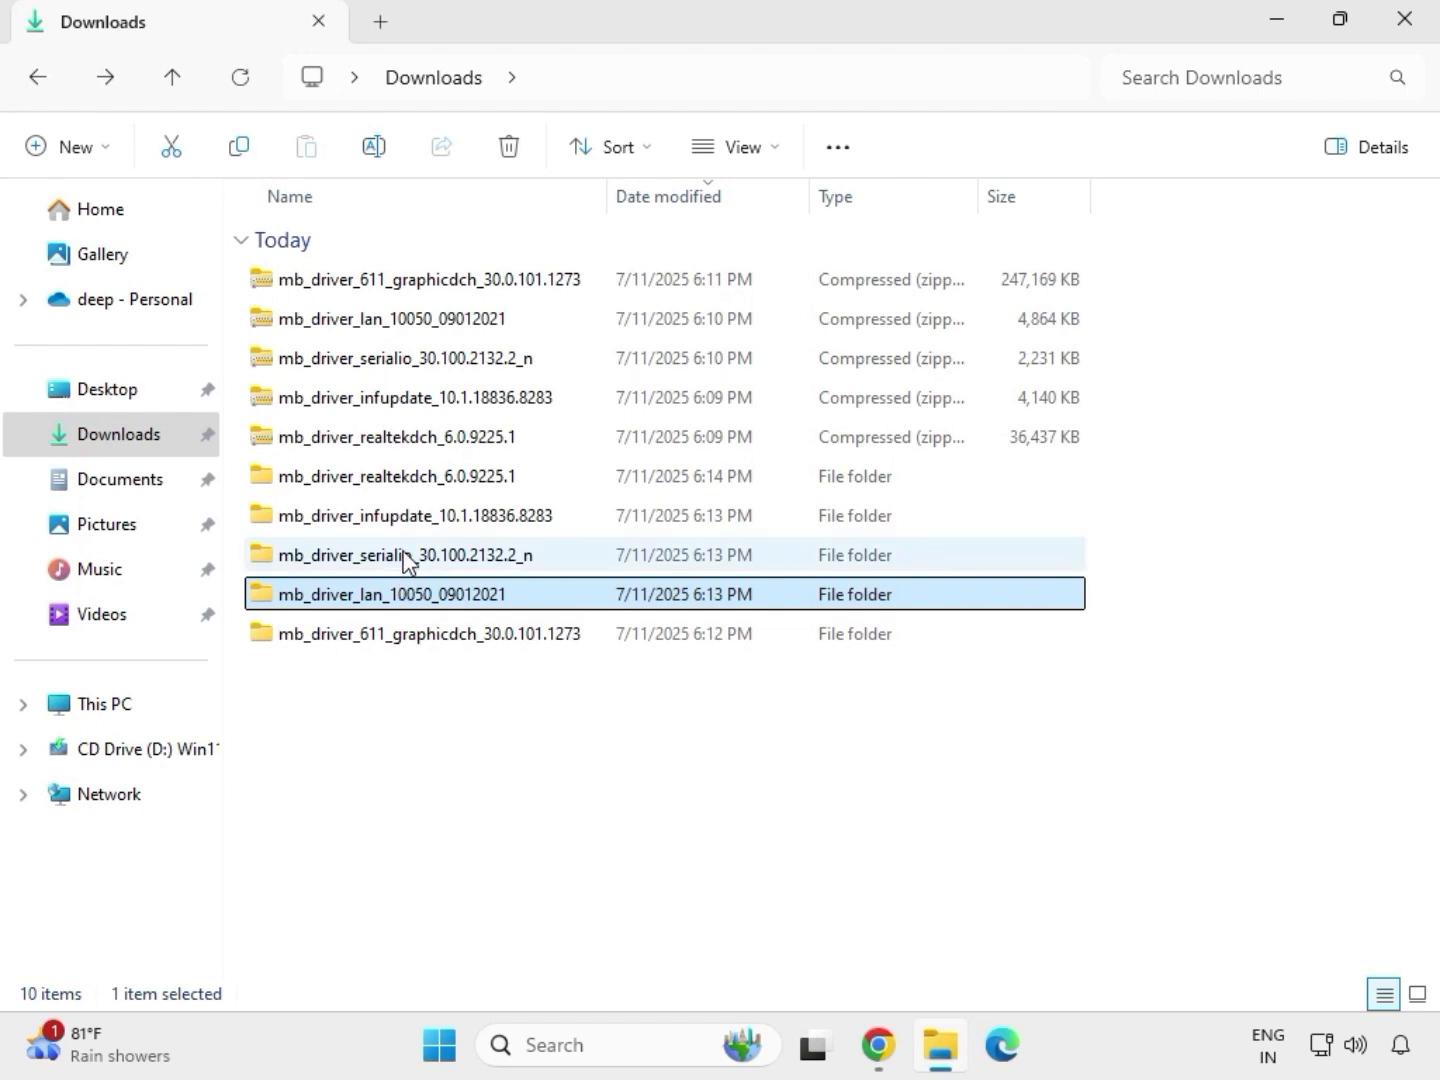
- Run SetupSerialIO as administrator from the extracted mb_driver_serialio_30.100.2132.2_n folder and allow it to make changes to the device
{"action": "double_click", "coordinate": [405, 556]}
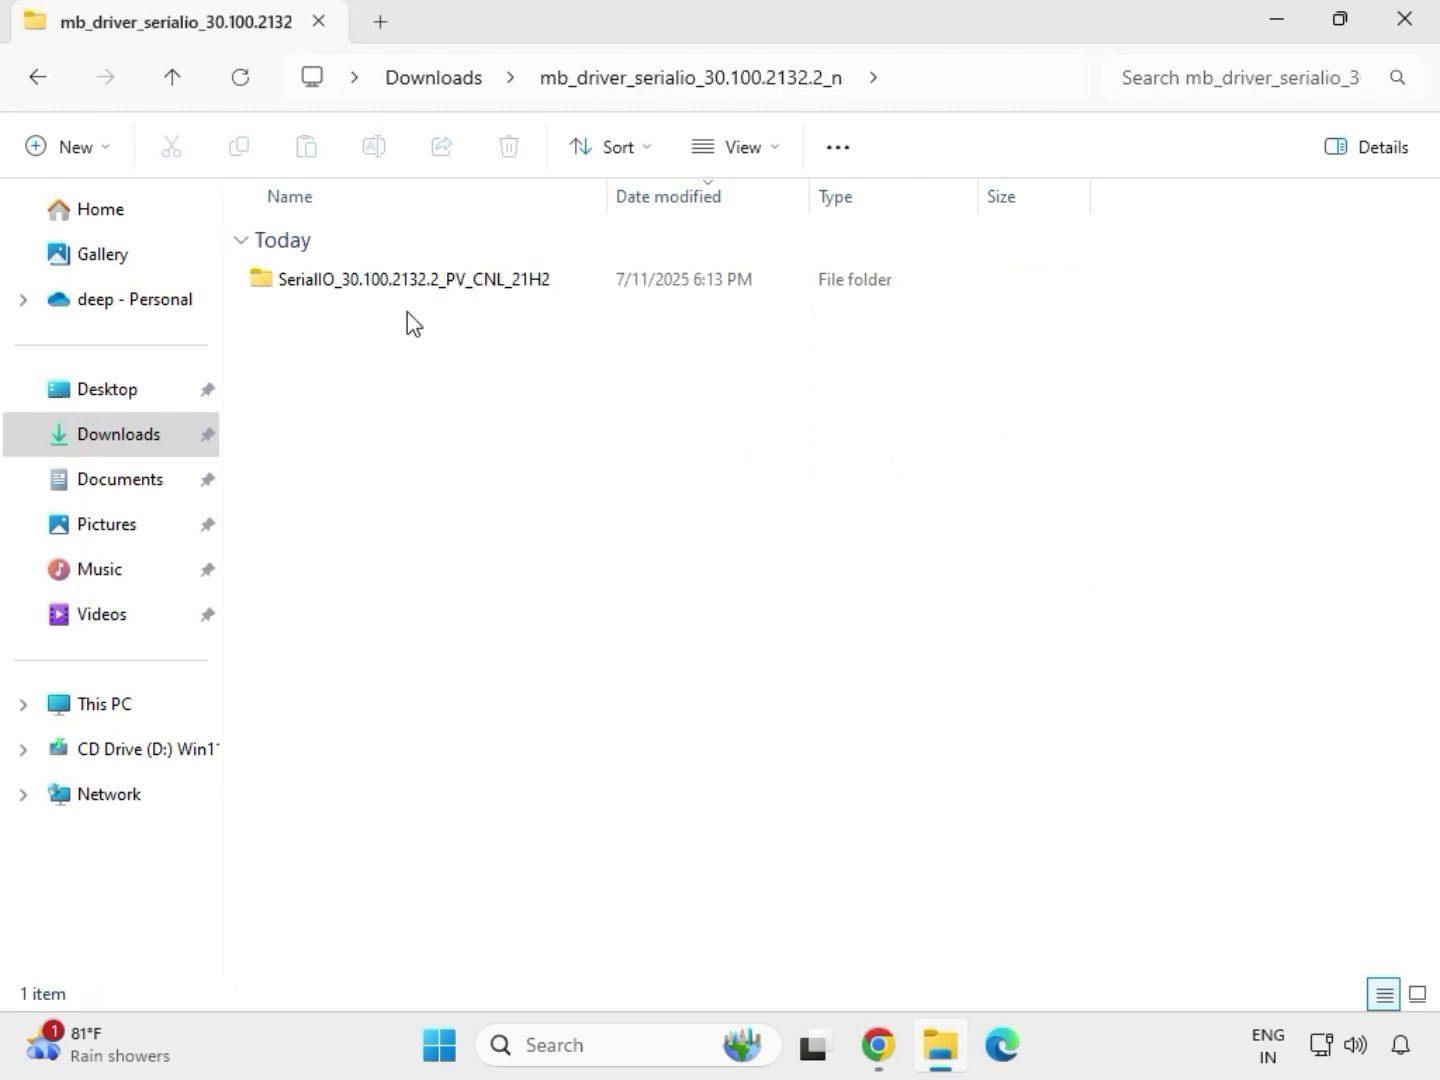
{"action": "double_click", "coordinate": [425, 280]}
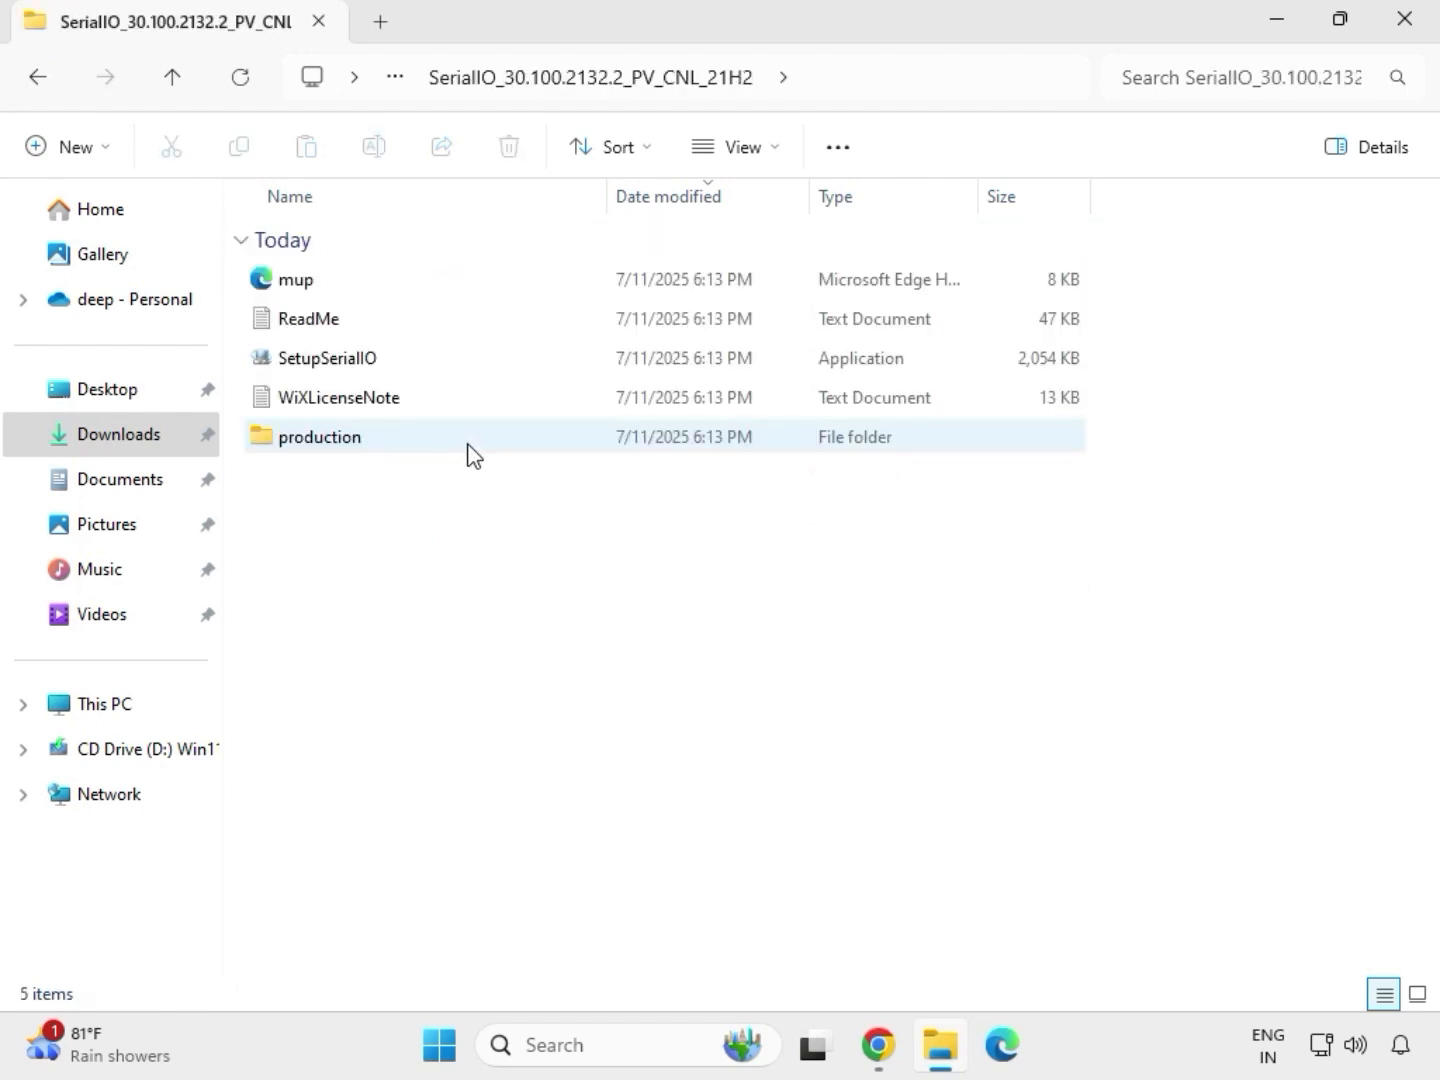
{"action": "left_click", "coordinate": [362, 362]}
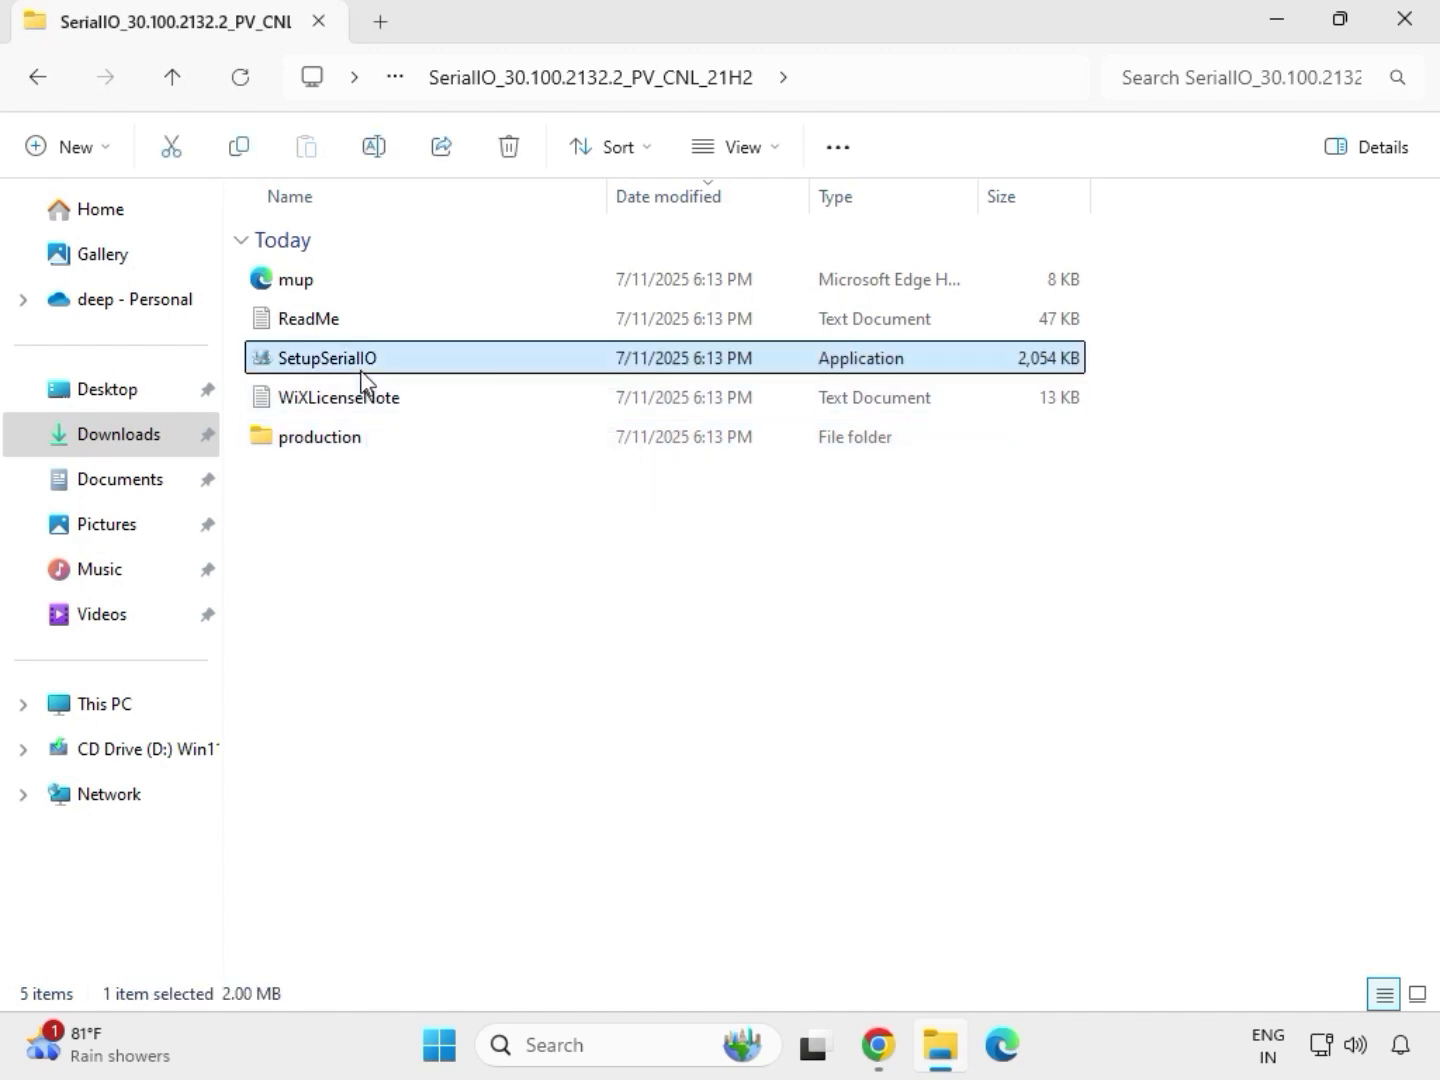
{"action": "right_click", "coordinate": [362, 365]}
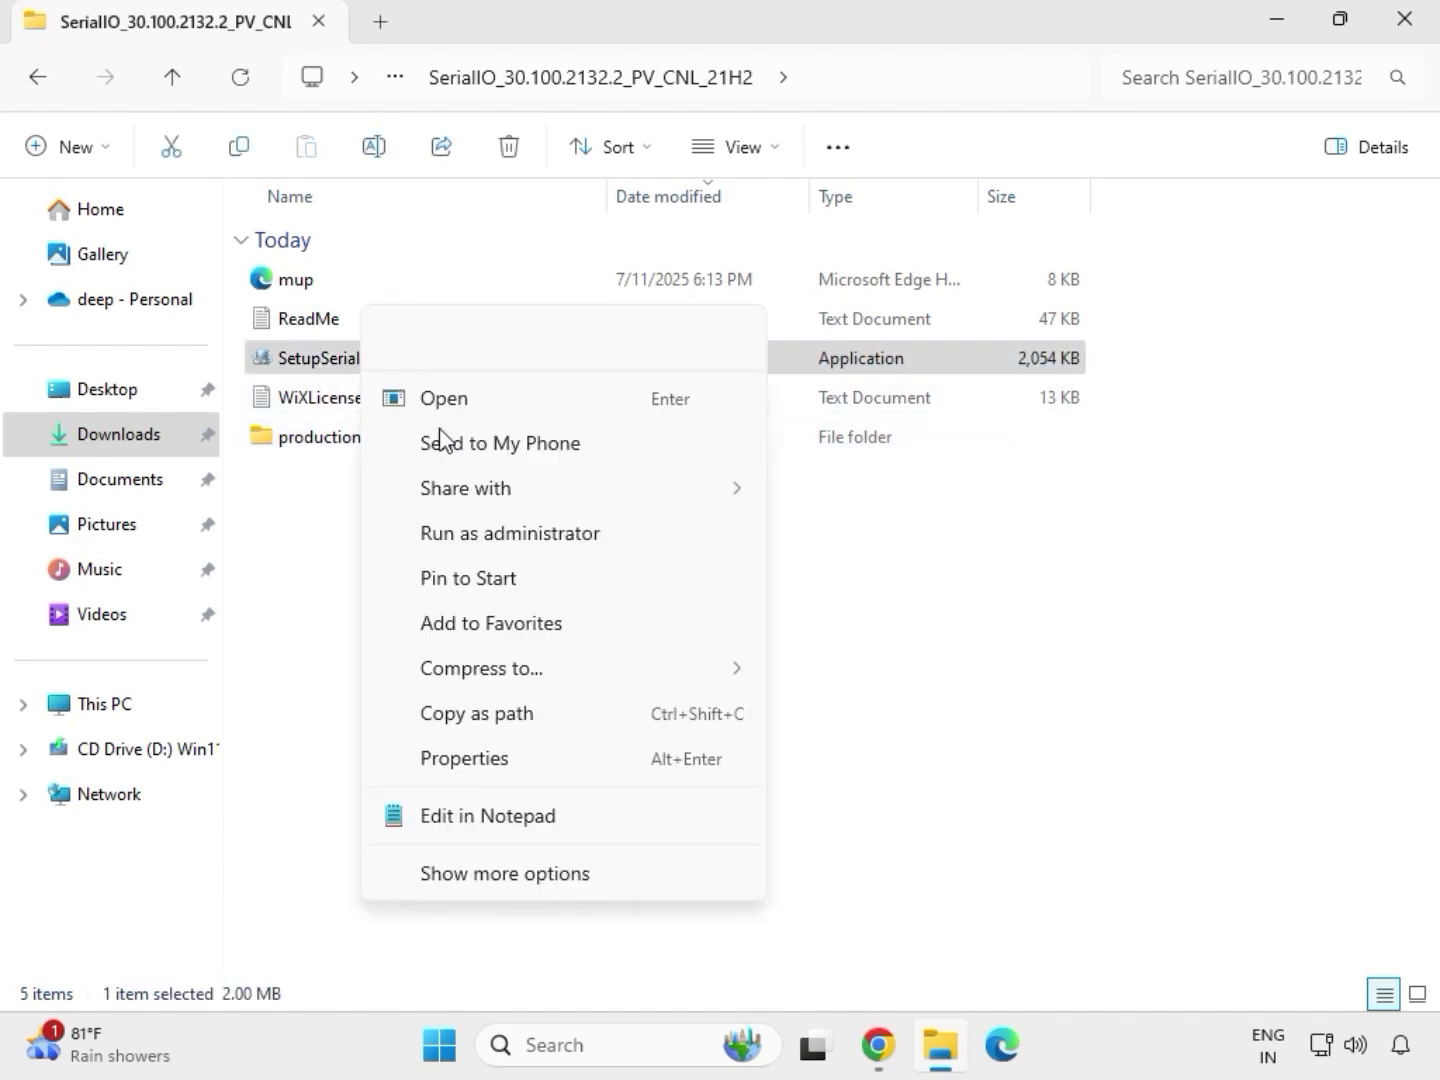
{"action": "left_click", "coordinate": [498, 536]}
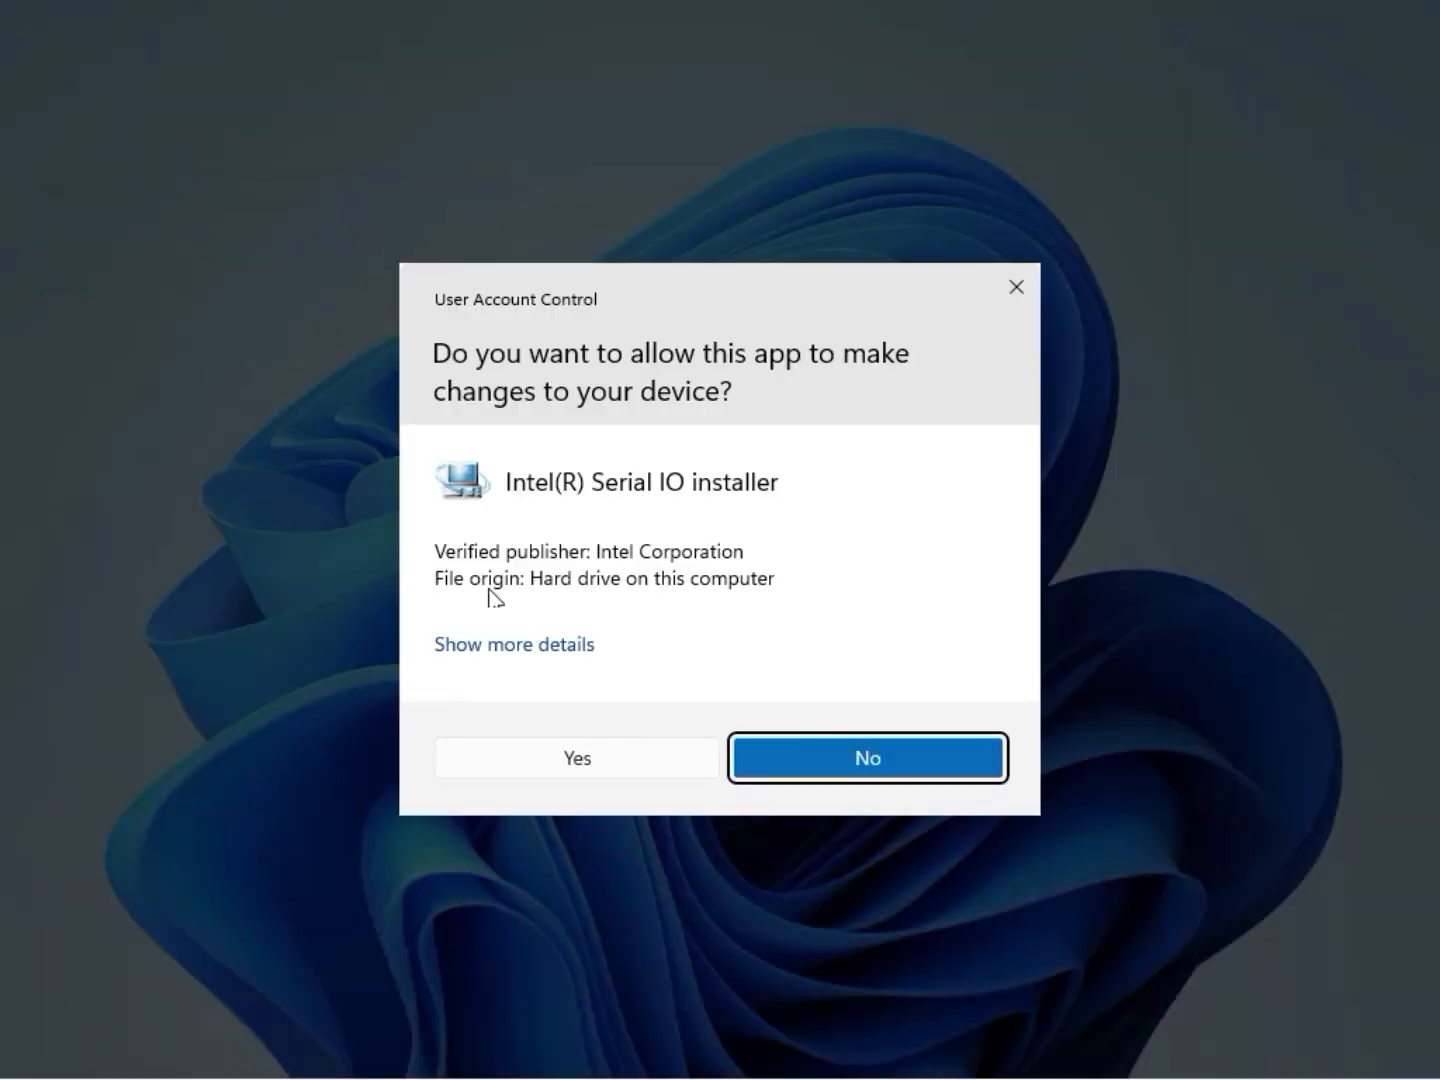
{"action": "left_click", "coordinate": [568, 762]}
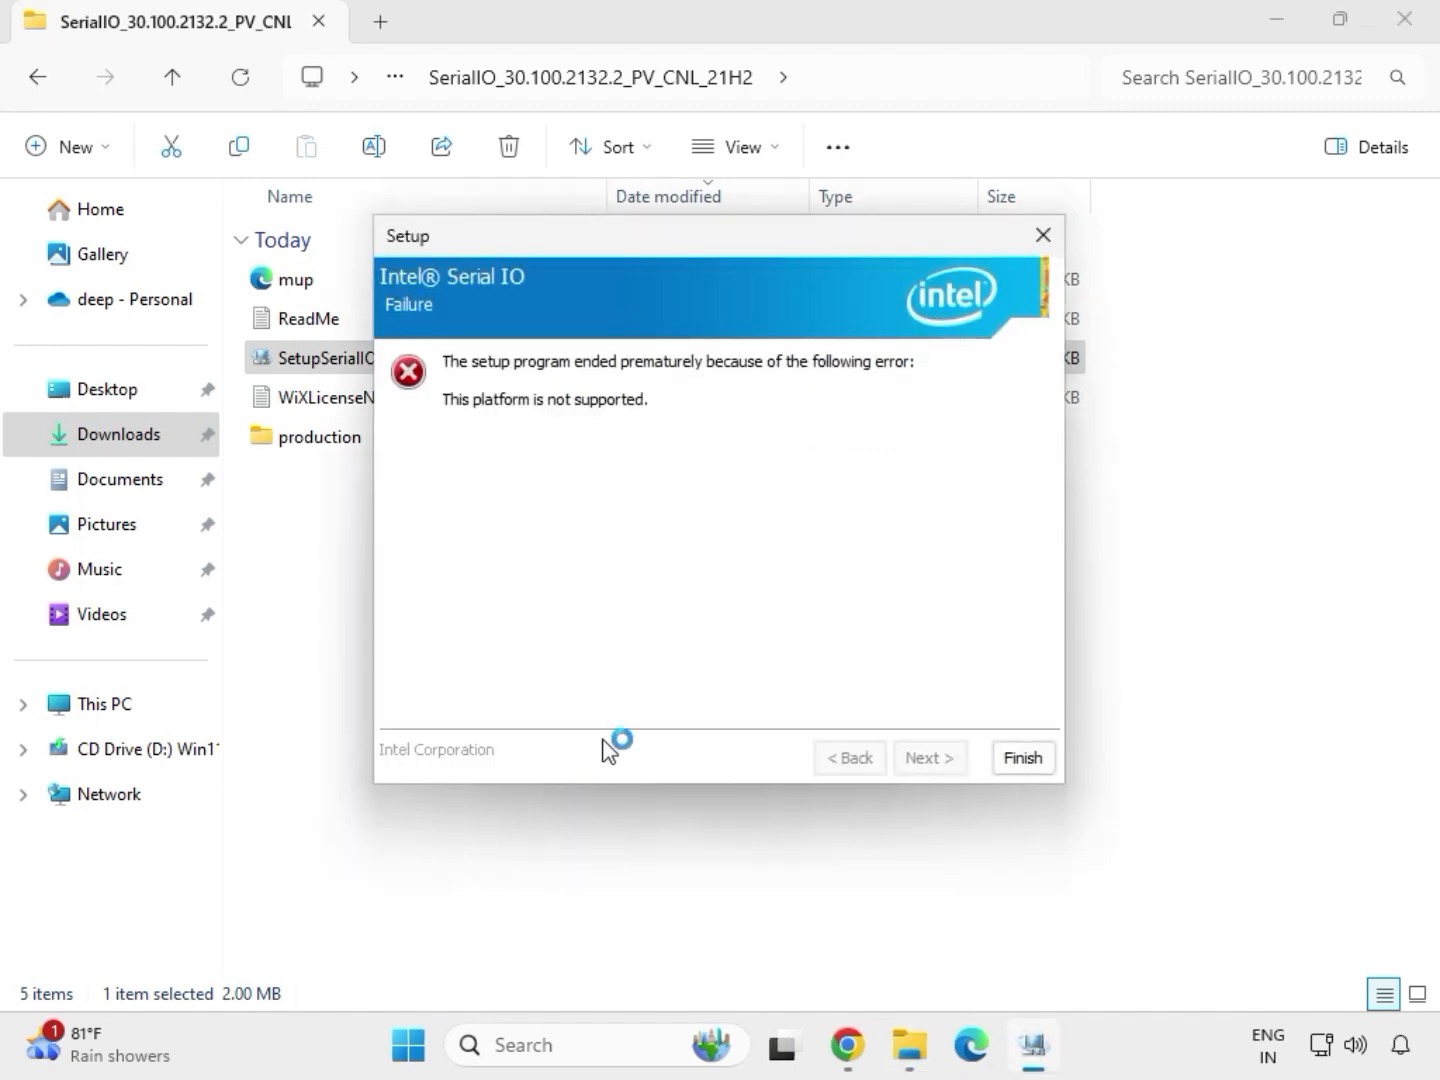
- Close the Intel Serial IO setup and go back to the Downloads folder
{"action": "left_click", "coordinate": [1021, 761]}
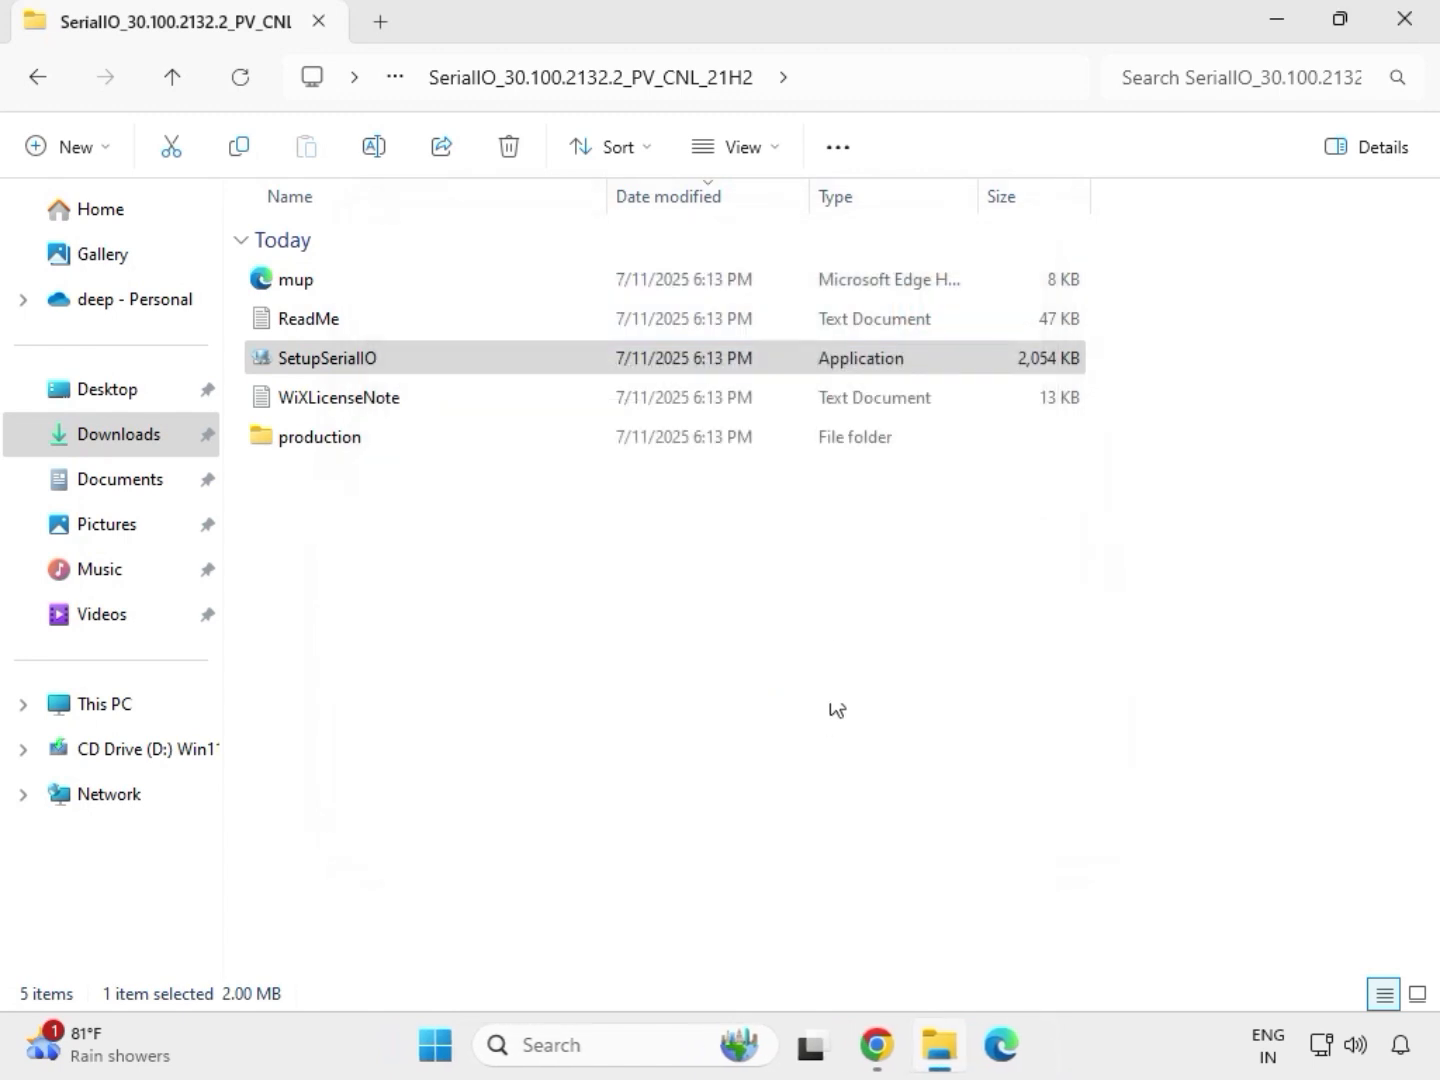
{"action": "left_click", "coordinate": [42, 82]}
{"action": "left_click", "coordinate": [41, 82]}
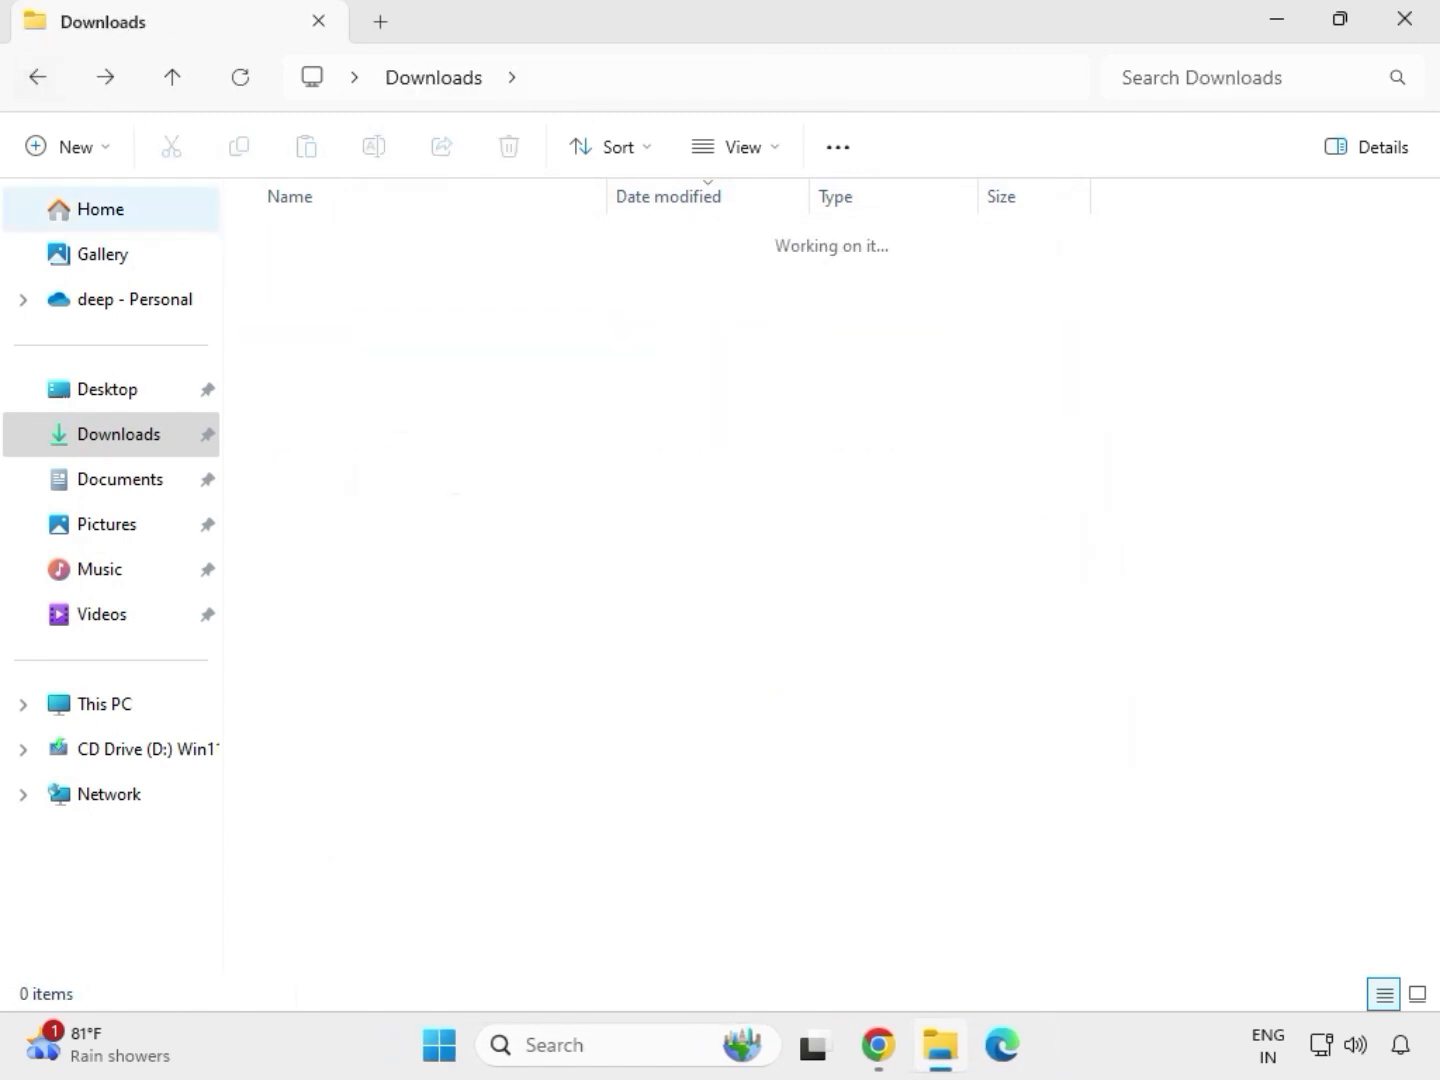
- Run SetupChipset as administrator from the extracted mb_driver_infupdate_10.1.18836.8283 folder and allow it to make changes to the device
{"action": "left_click", "coordinate": [380, 528]}
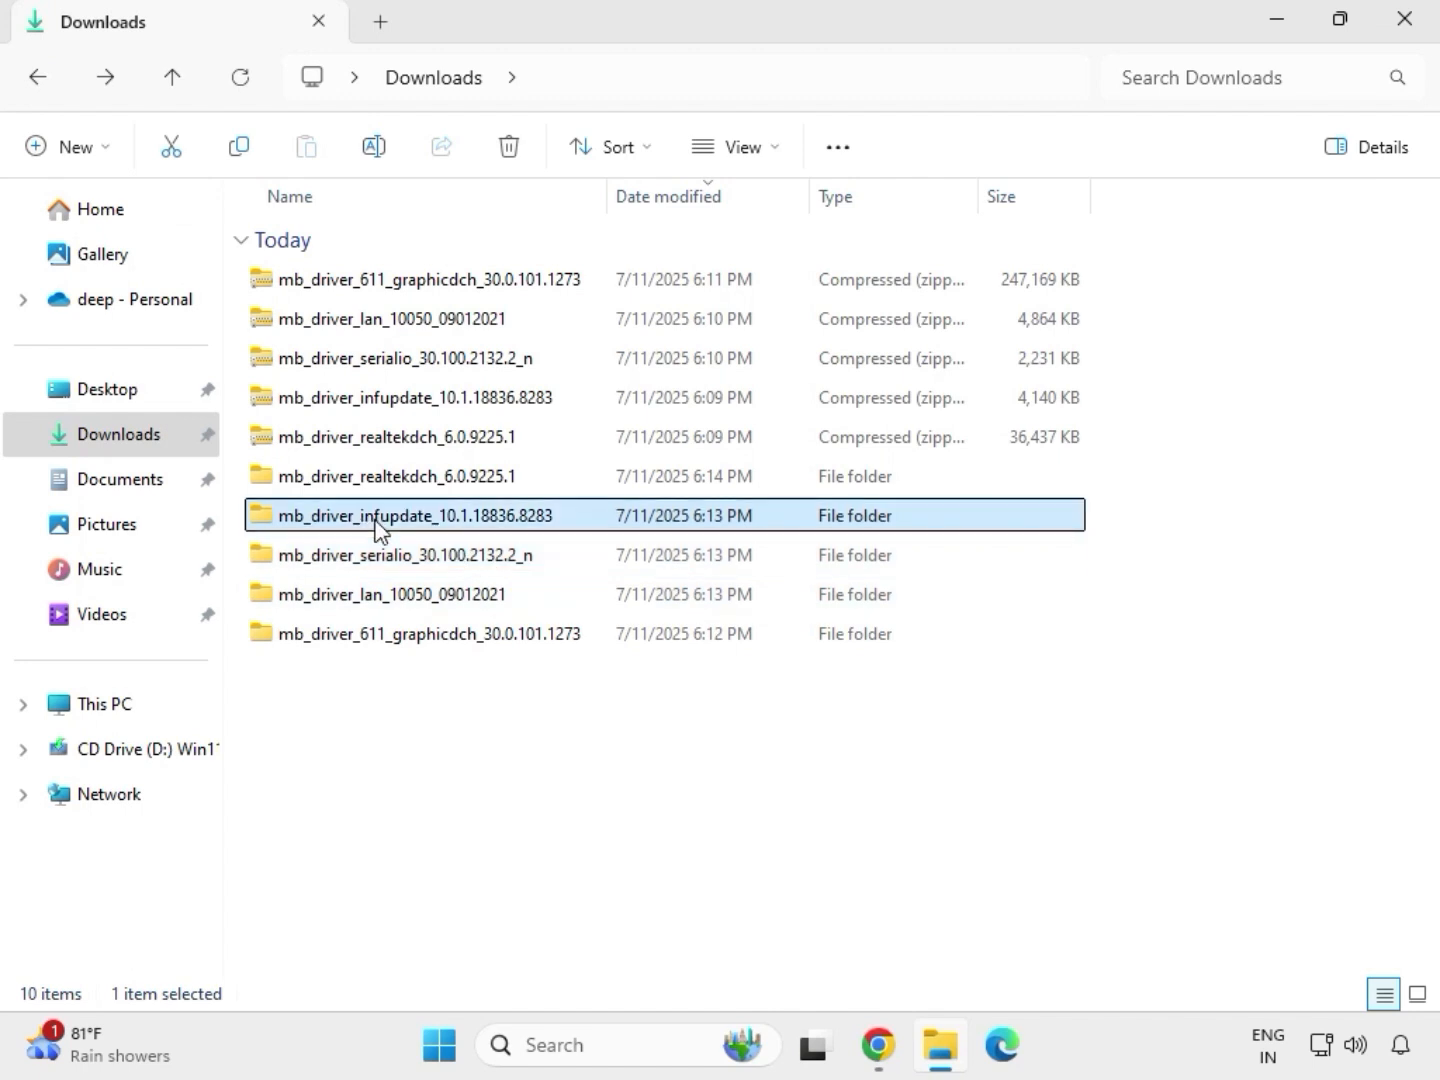
{"action": "double_click", "coordinate": [378, 526]}
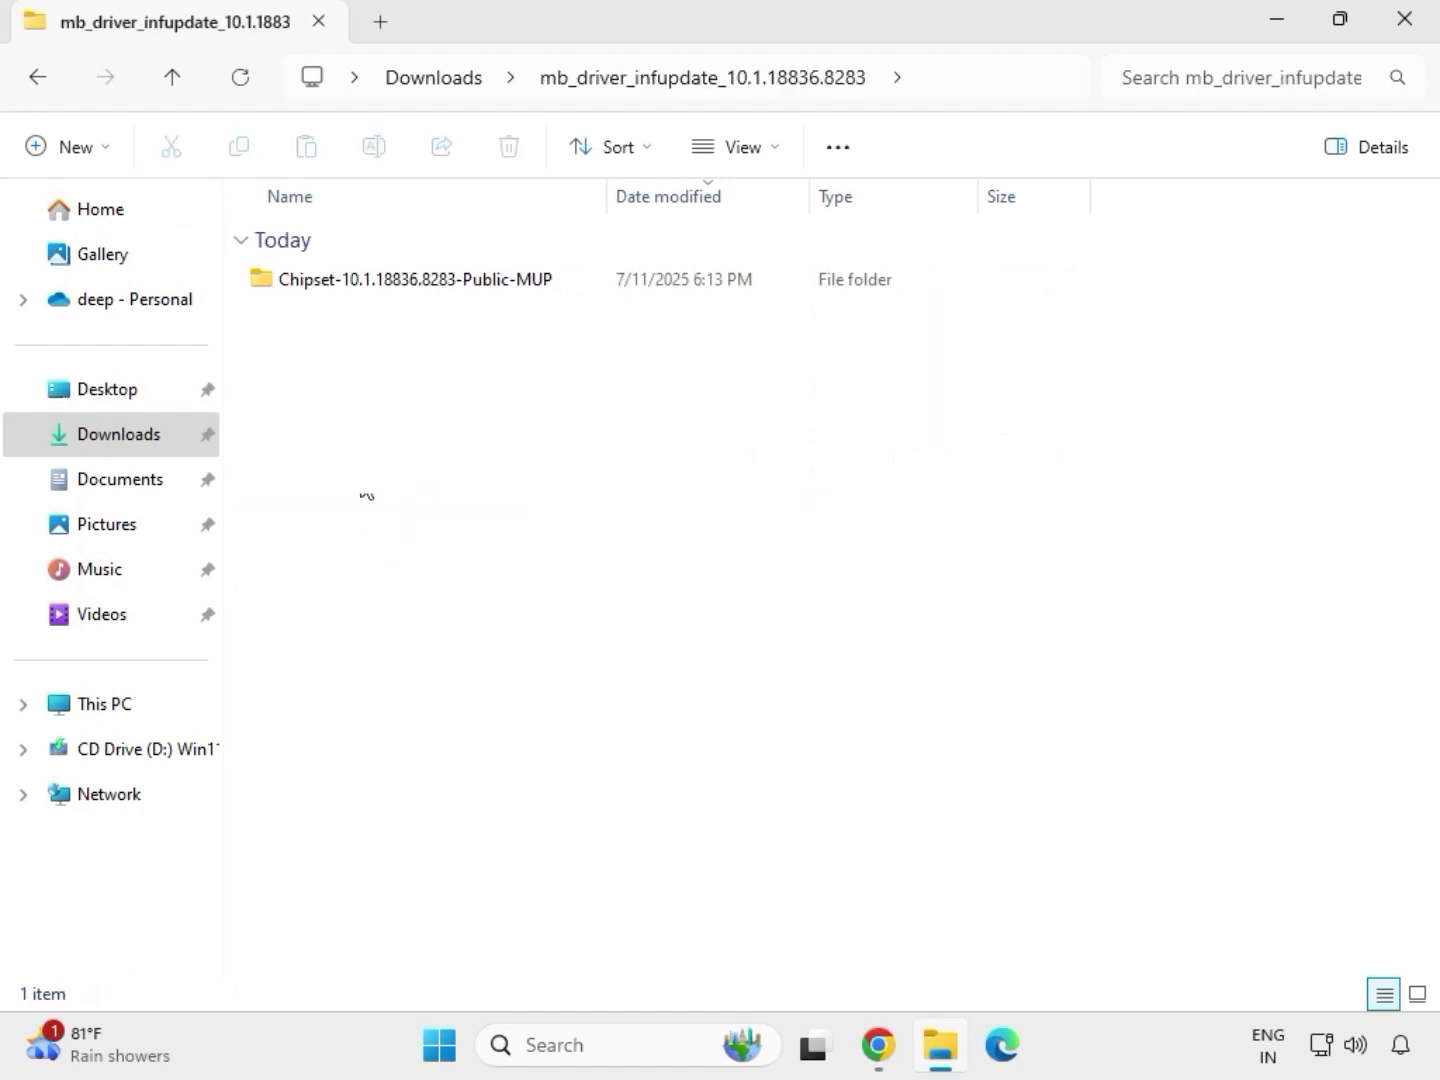
{"action": "double_click", "coordinate": [379, 284]}
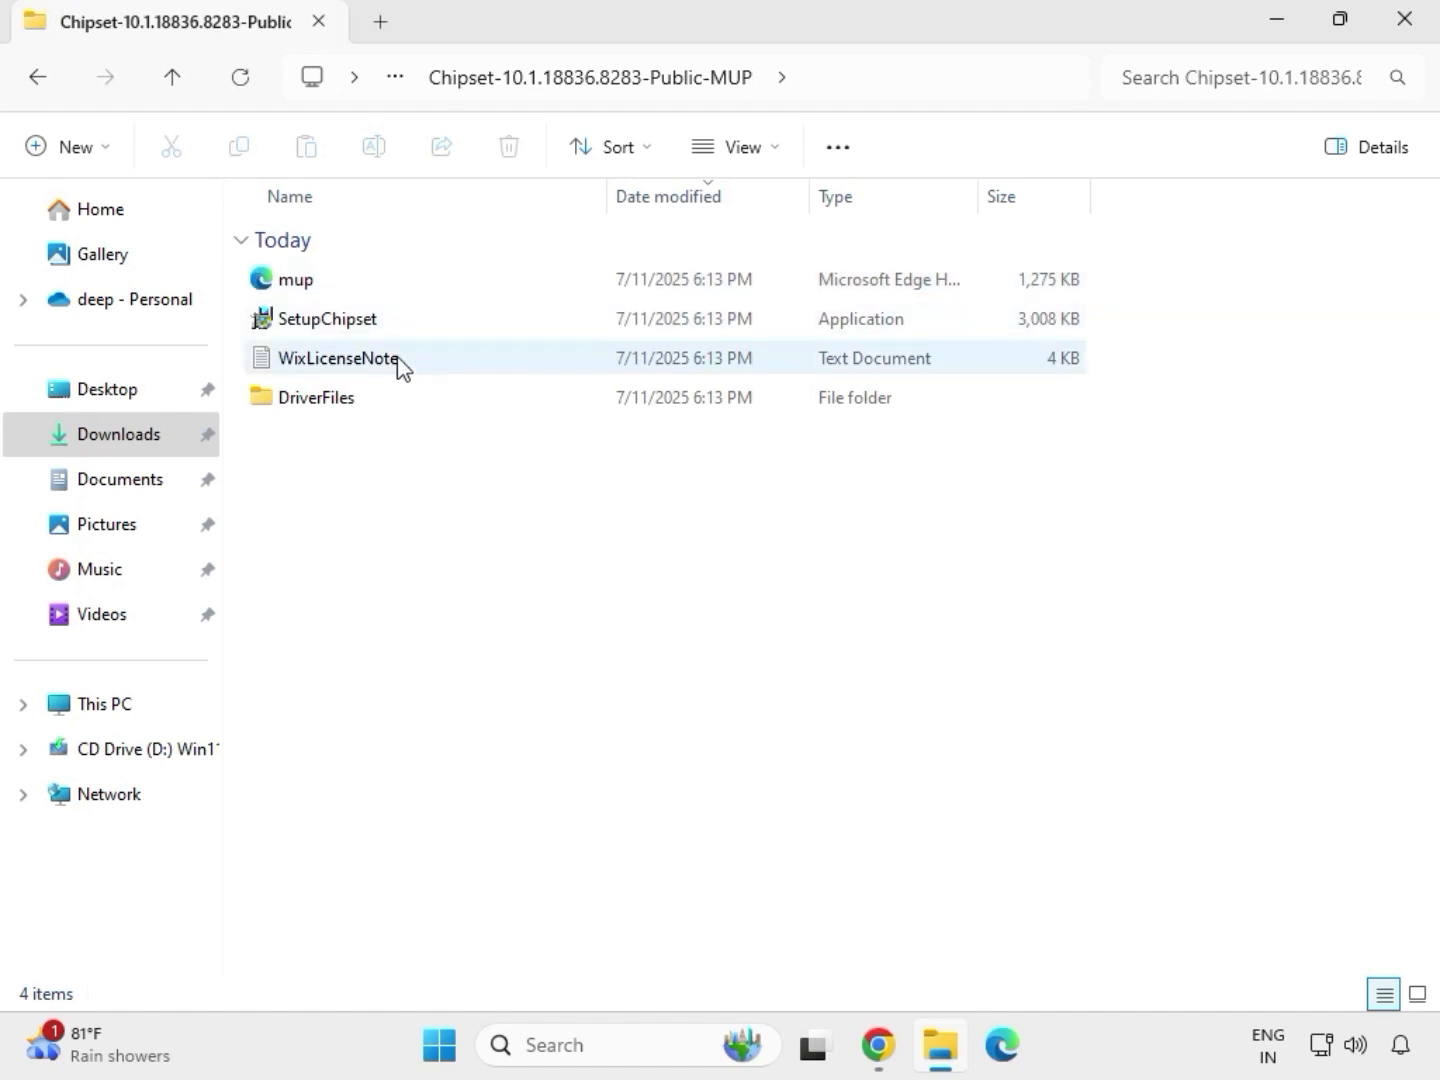
{"action": "left_click", "coordinate": [410, 329]}
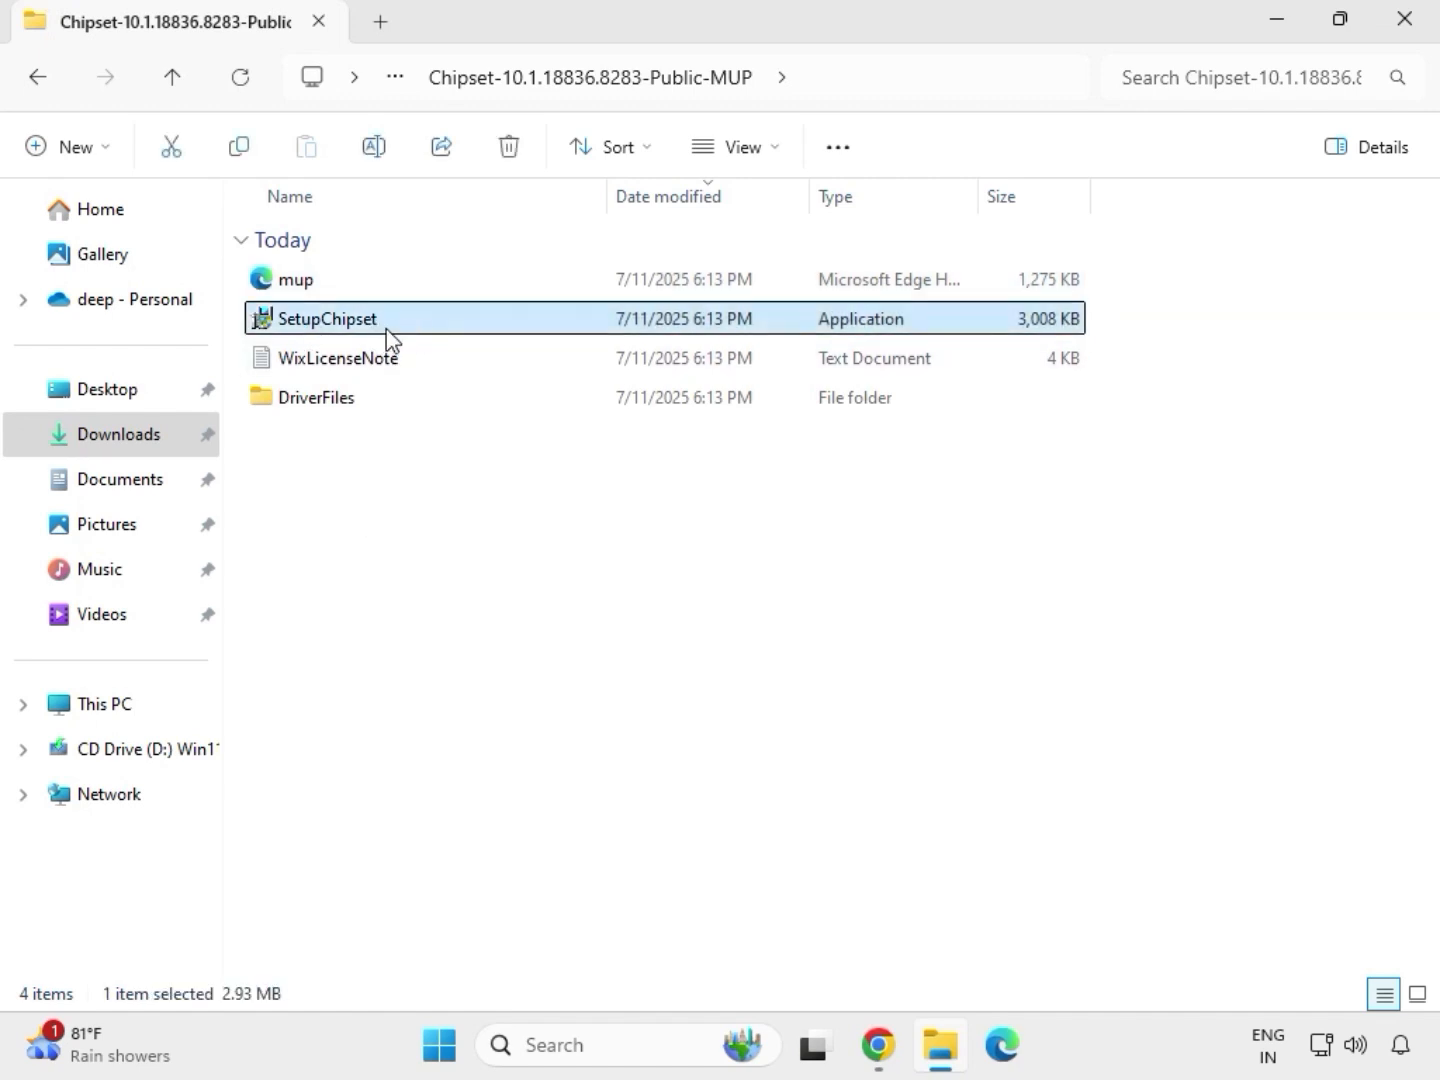
{"action": "right_click", "coordinate": [397, 330]}
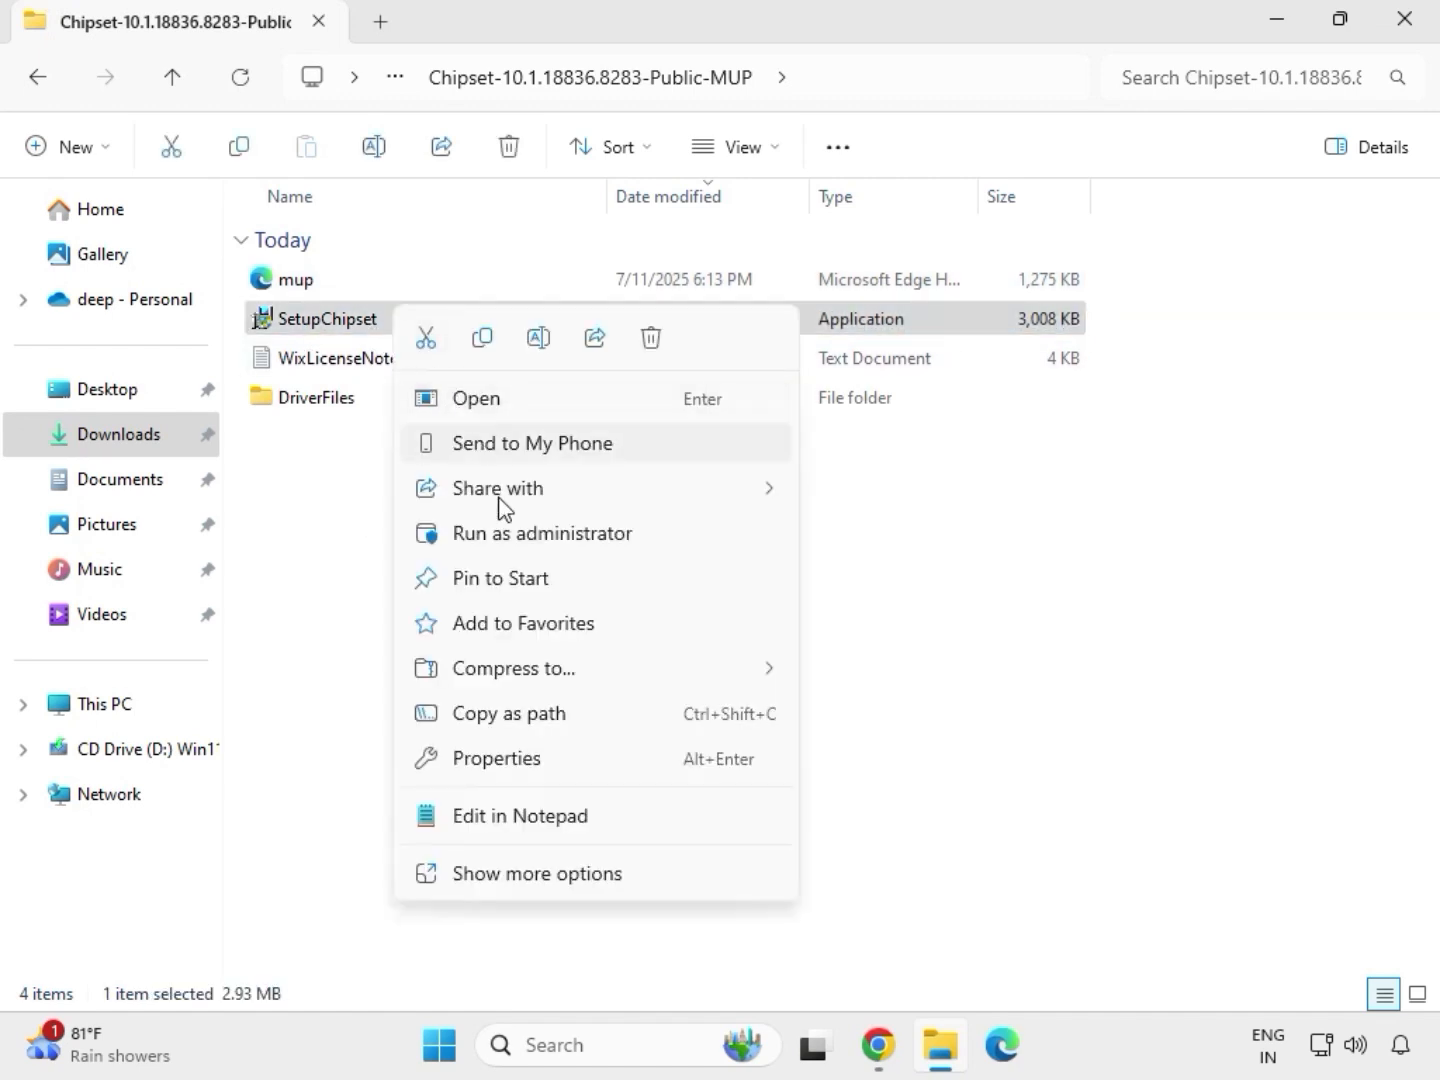
{"action": "left_click", "coordinate": [509, 525]}
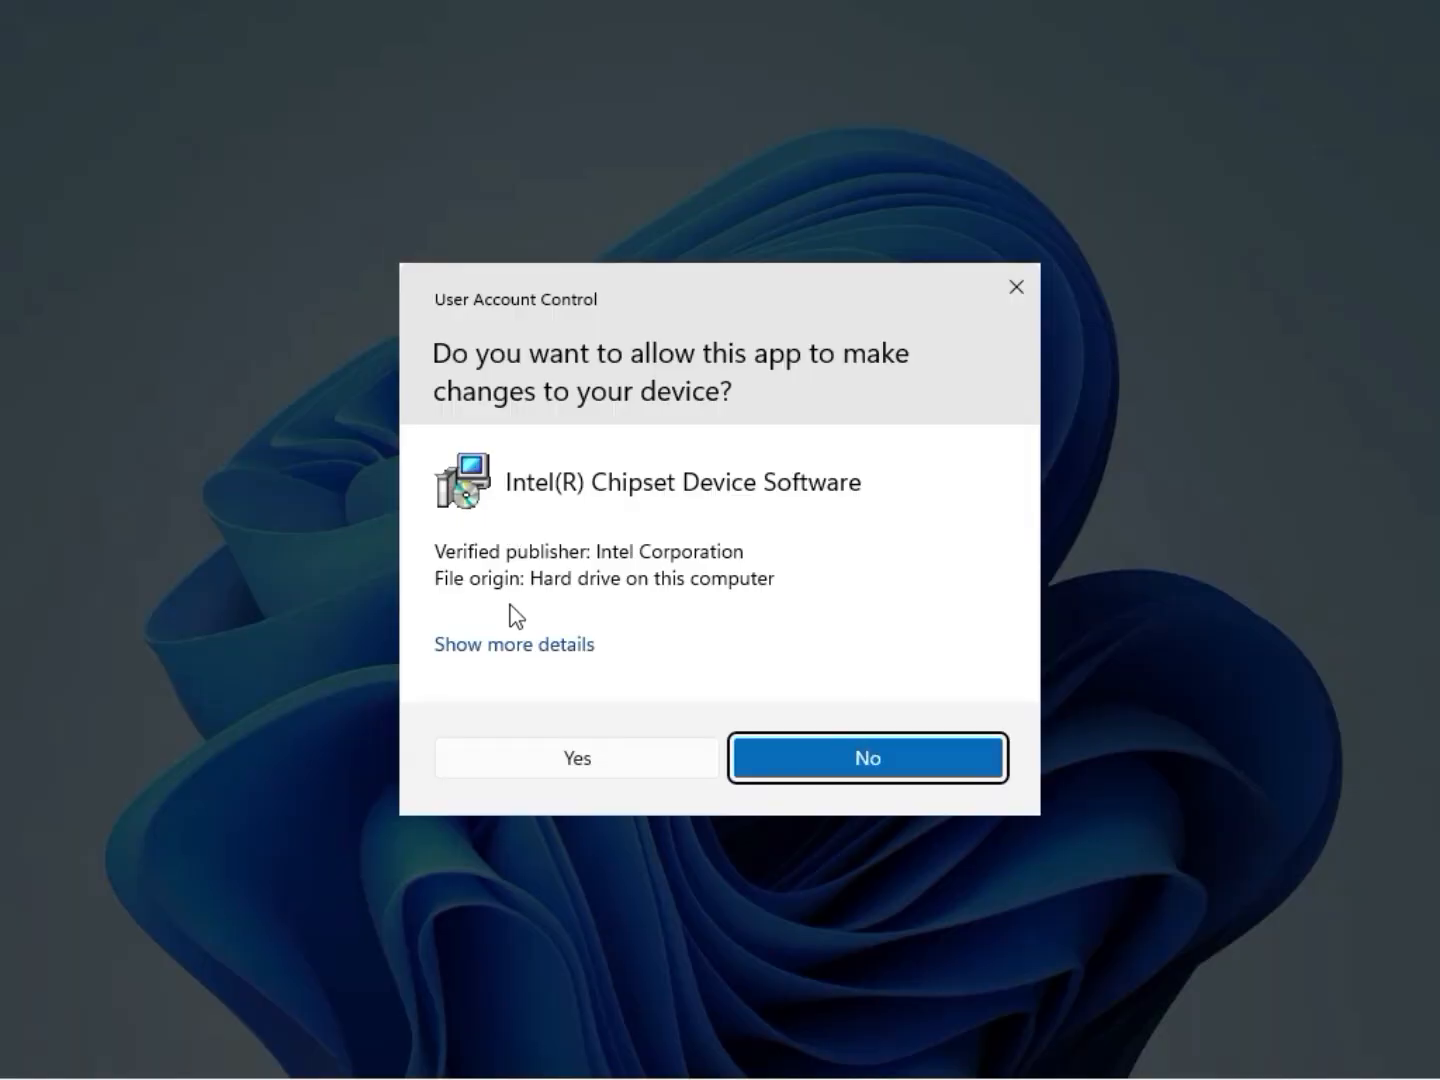
{"action": "left_click", "coordinate": [573, 772]}
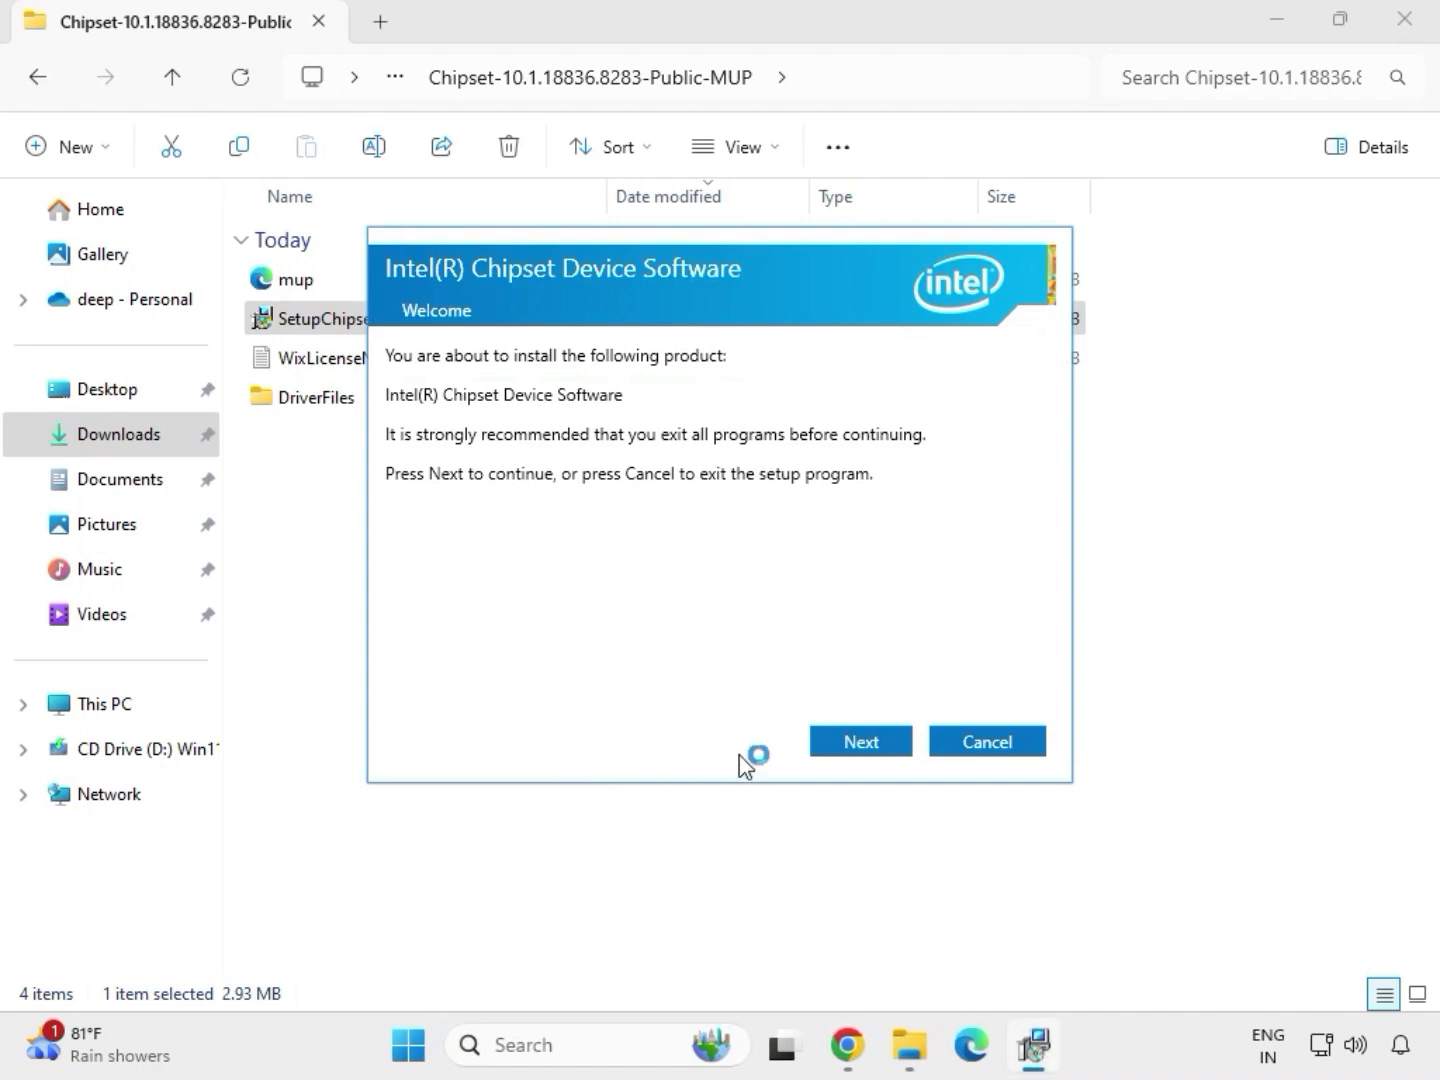
- Try to install the Intel Chipset Device Software, close its setup and return to the Downloads folder
{"action": "left_click", "coordinate": [843, 751]}
{"action": "left_click", "coordinate": [842, 751]}
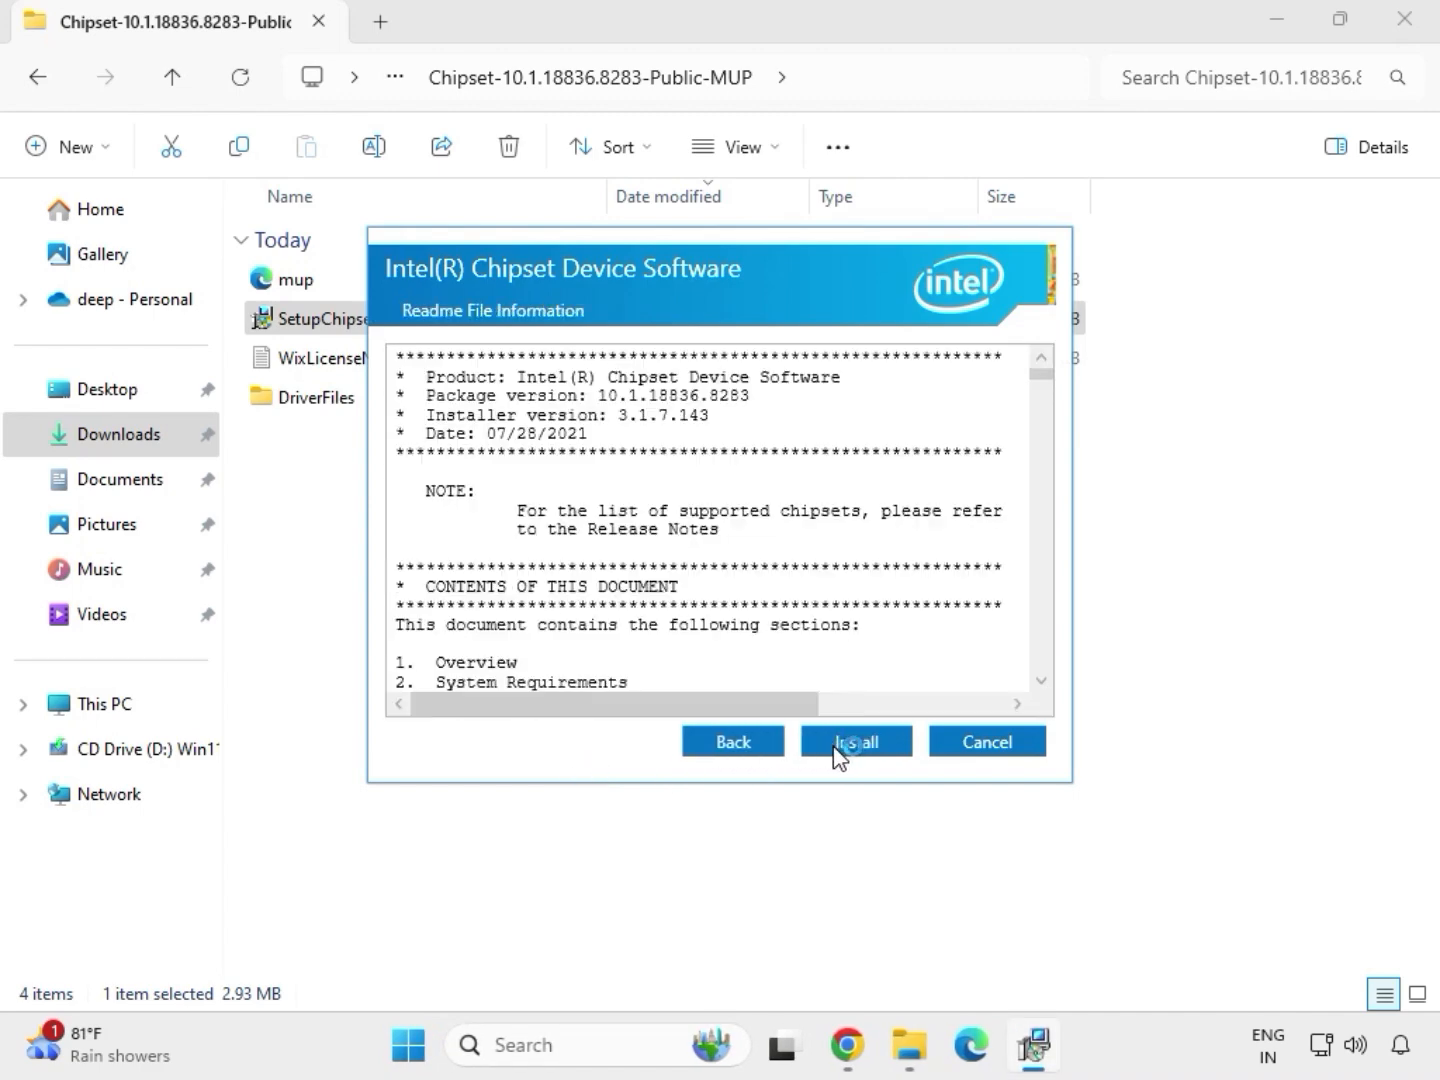
{"action": "left_click", "coordinate": [882, 745]}
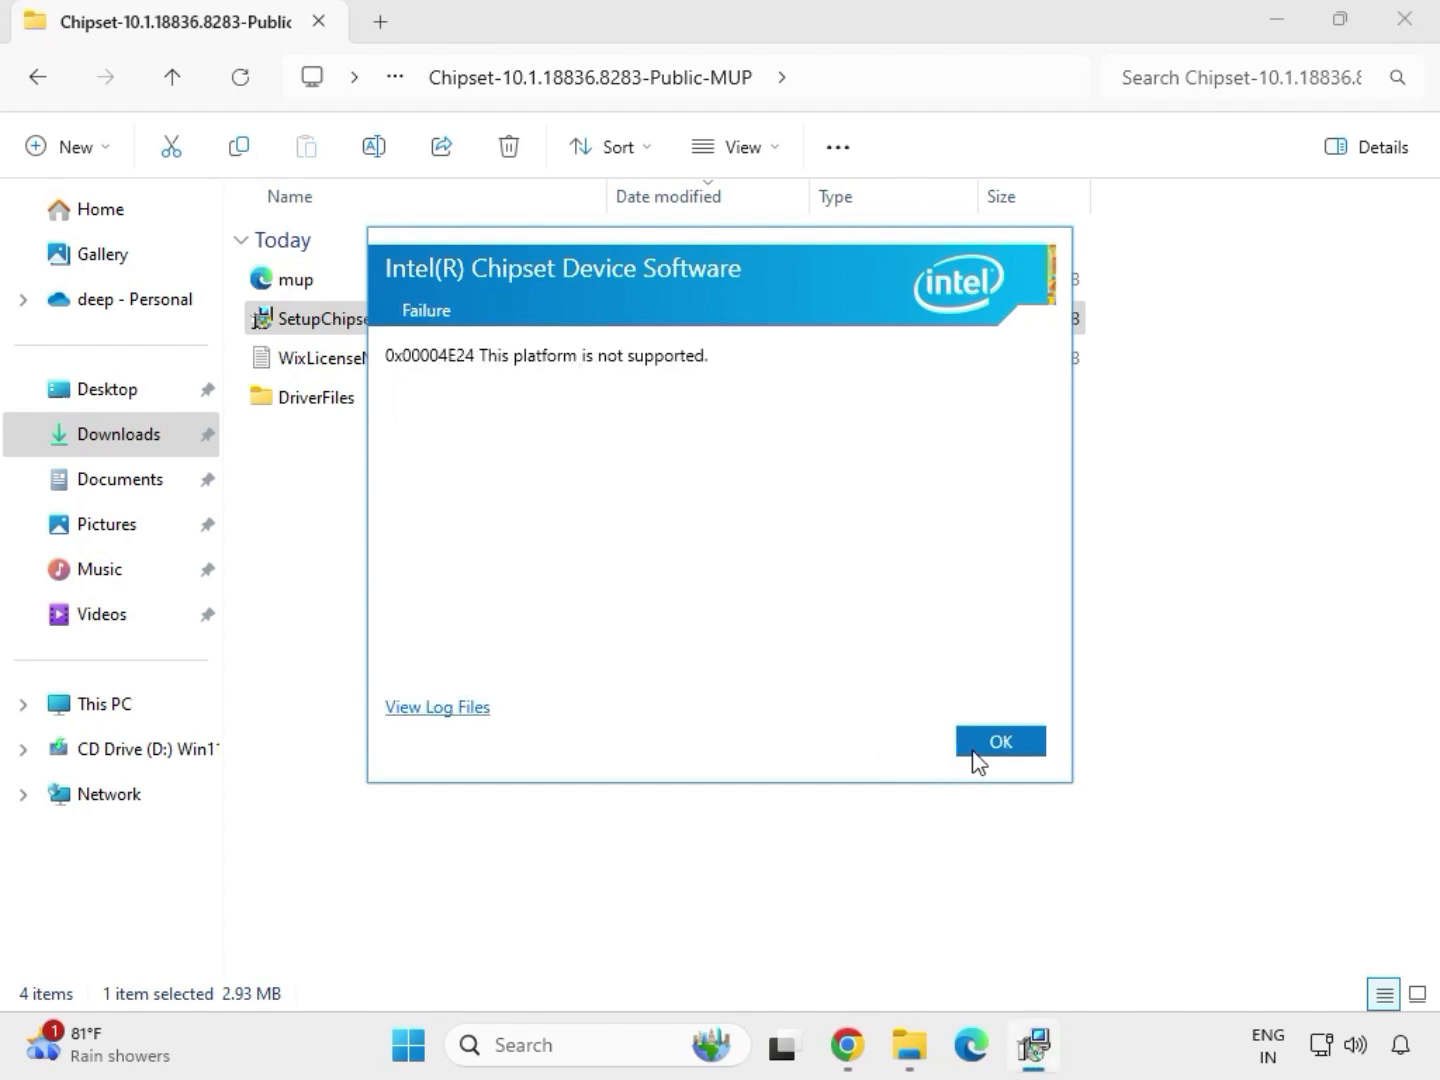
{"action": "left_click", "coordinate": [976, 751]}
{"action": "double_click", "coordinate": [466, 321]}
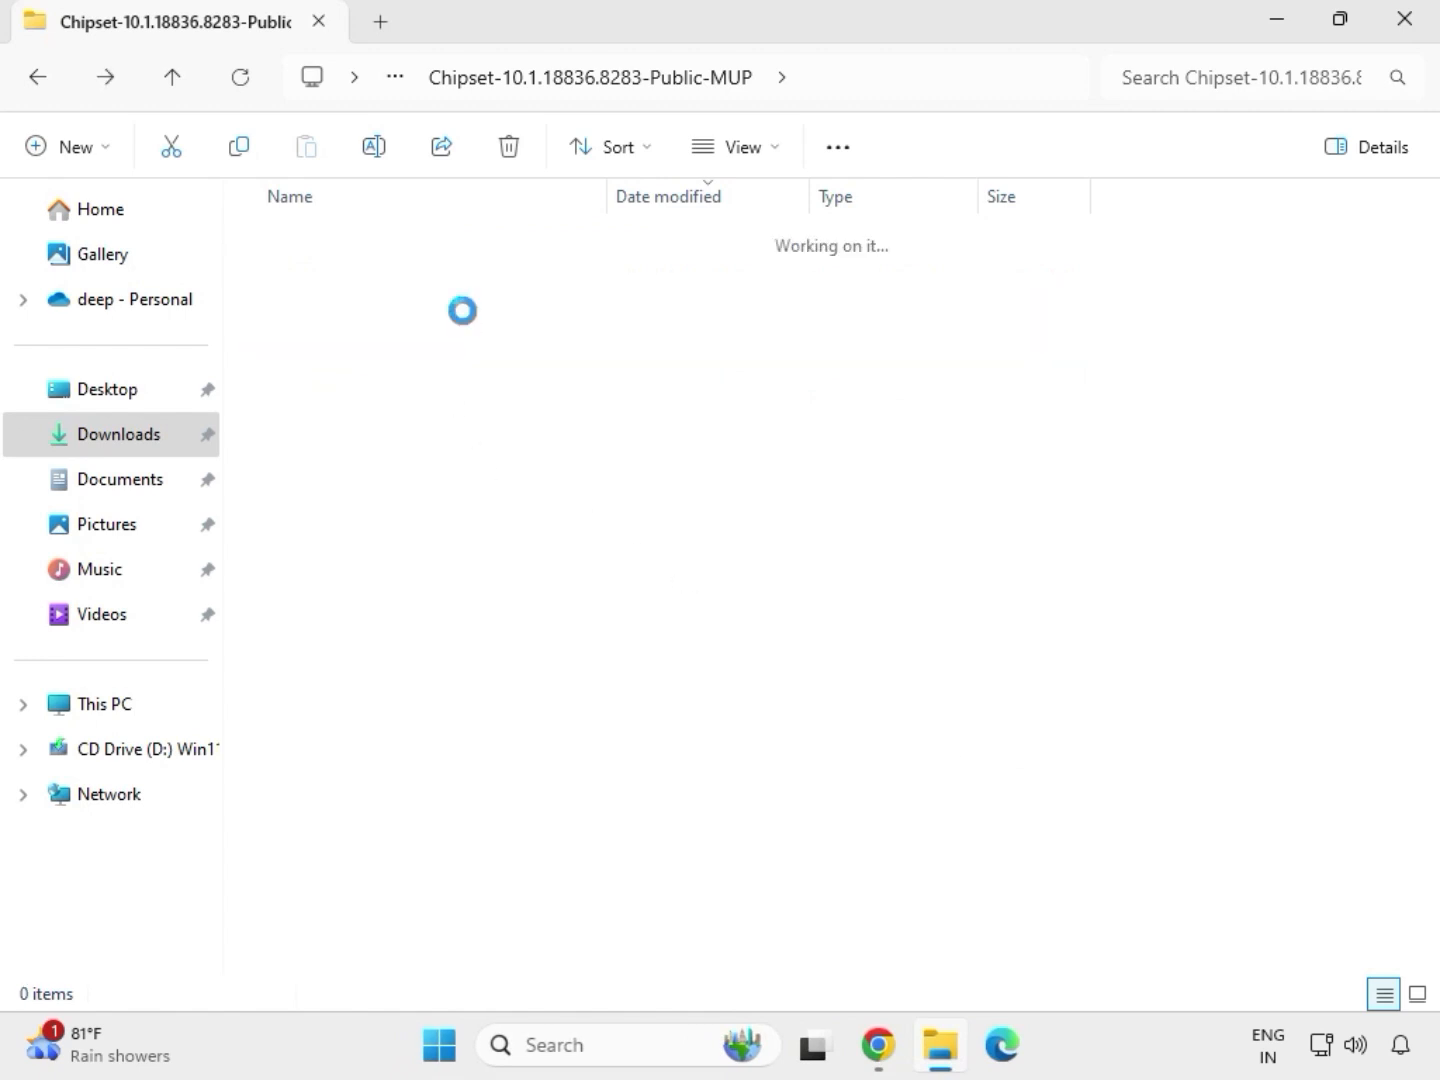
{"action": "key", "text": "alt+Up"}
{"action": "key", "text": "alt+Up"}
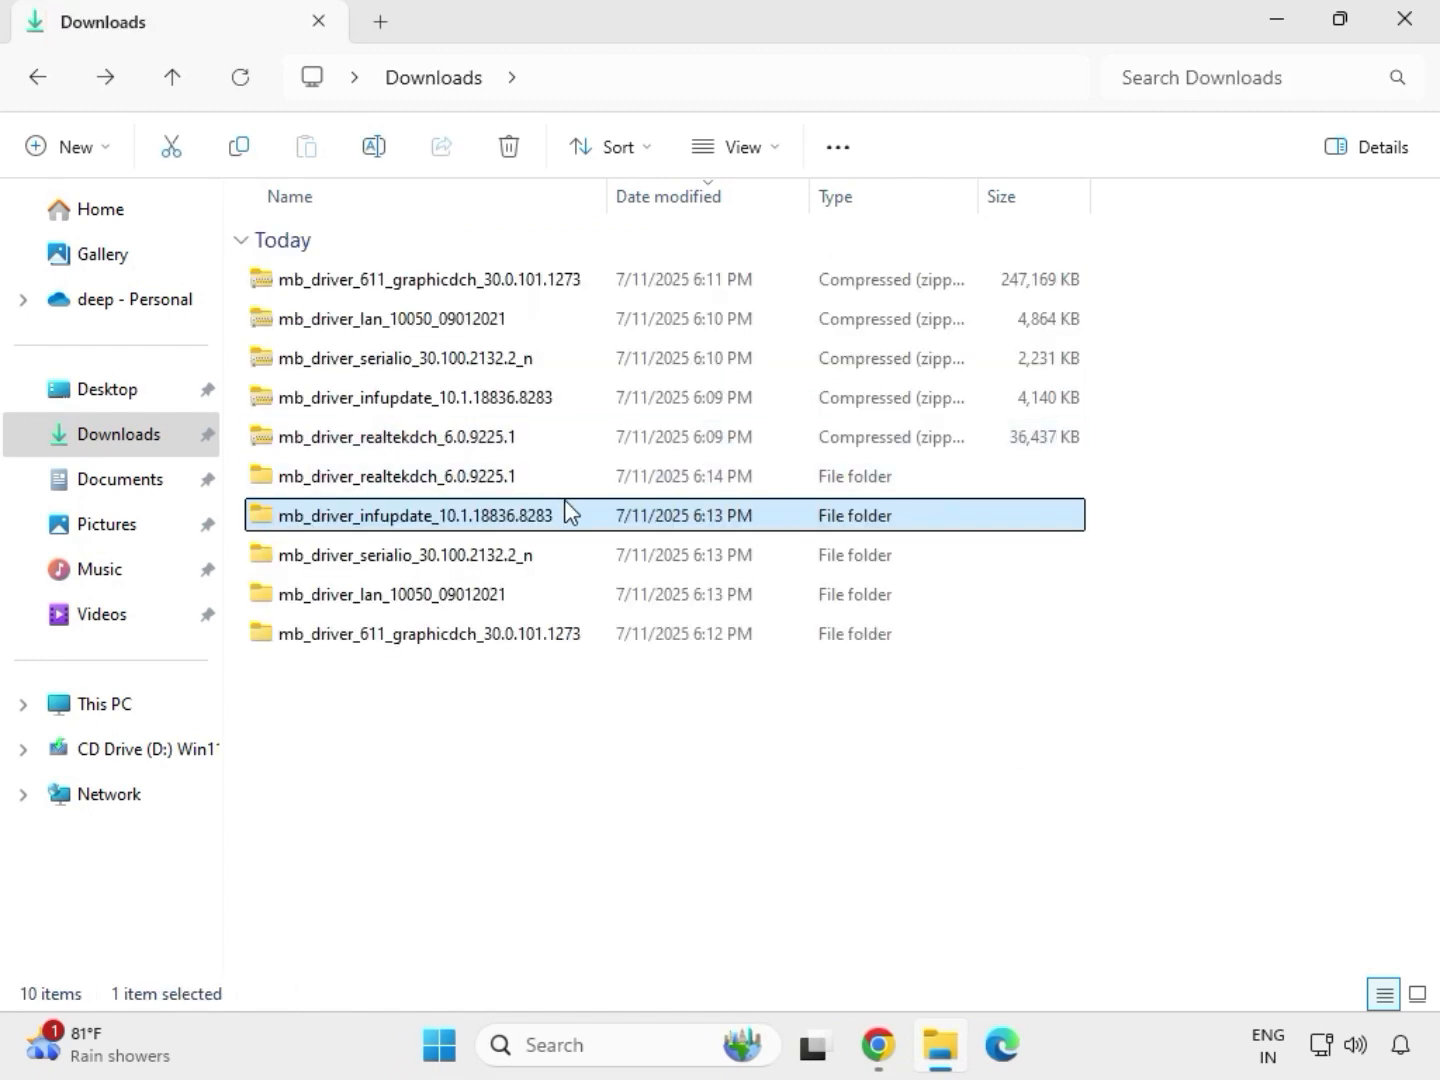
- Run the mb_driver_611_graphicdch_30.0.101.1273 application as administrator from its extracted folder in Downloads and allow it to make changes to the device
{"action": "double_click", "coordinate": [535, 480]}
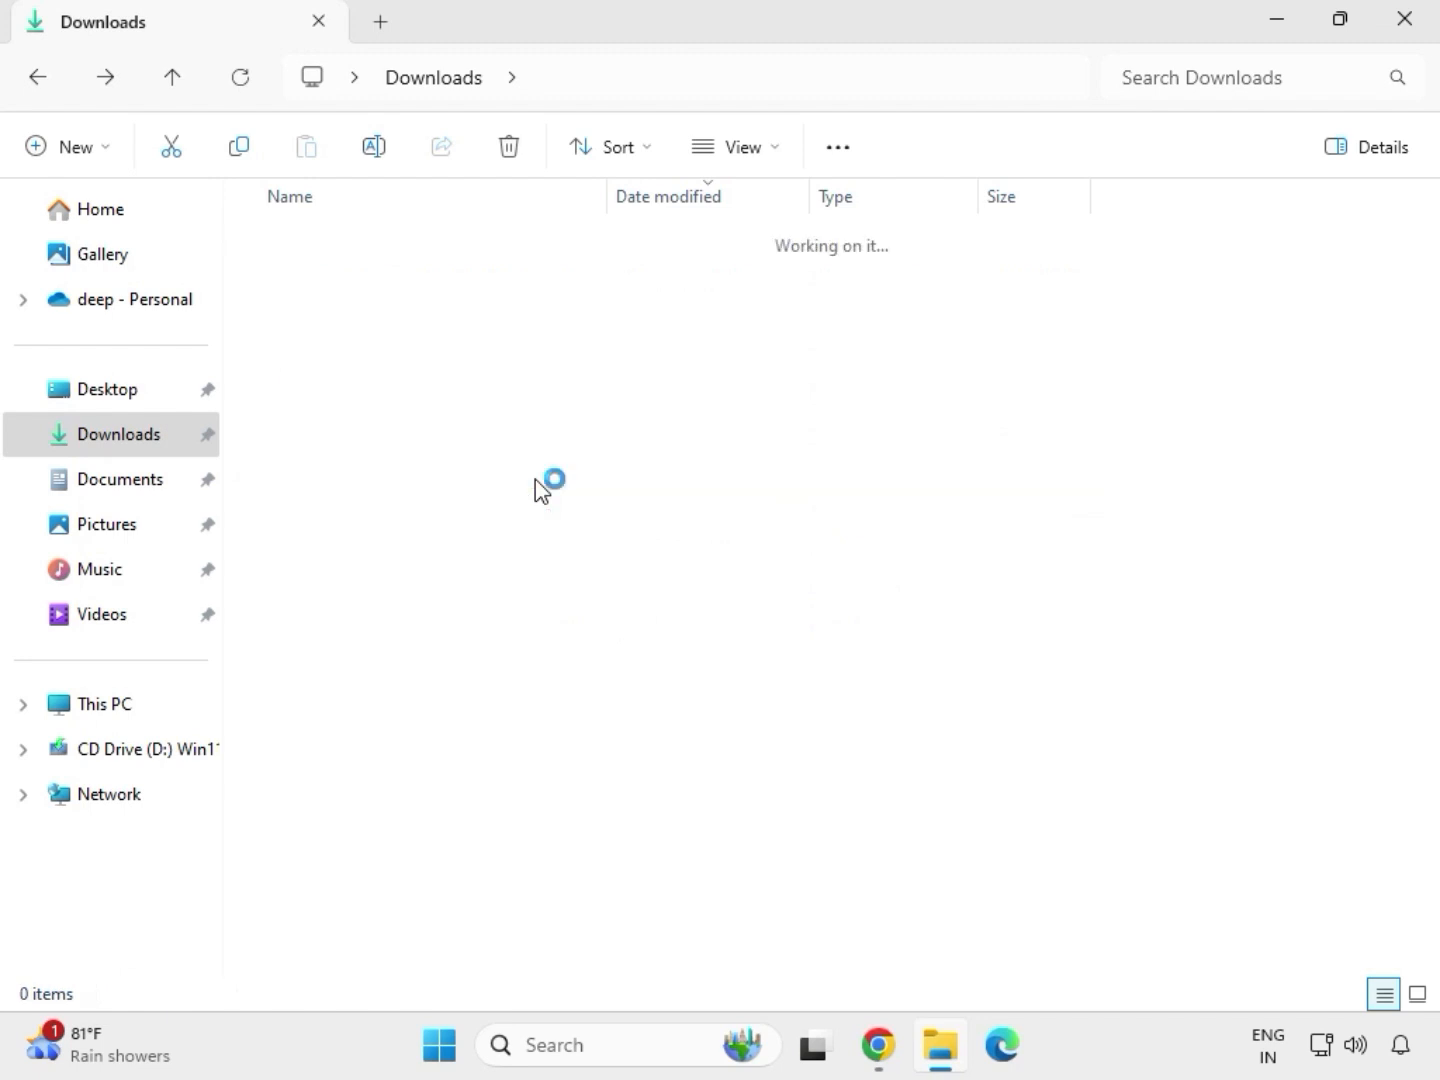
{"action": "left_click", "coordinate": [442, 84]}
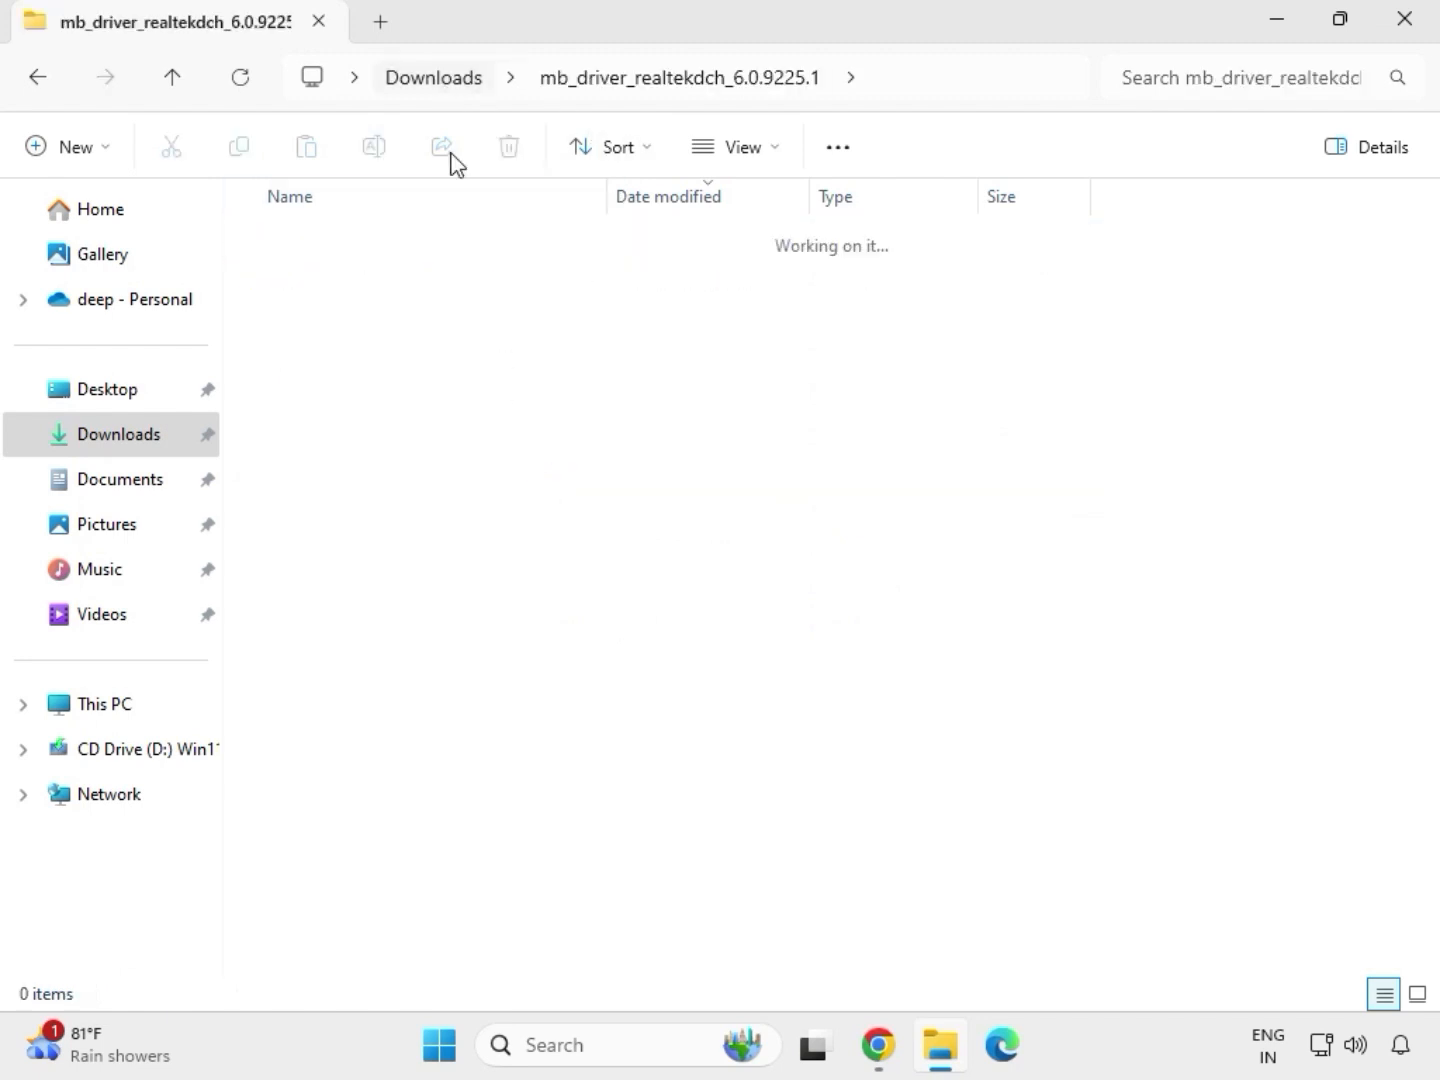
{"action": "left_click", "coordinate": [412, 641]}
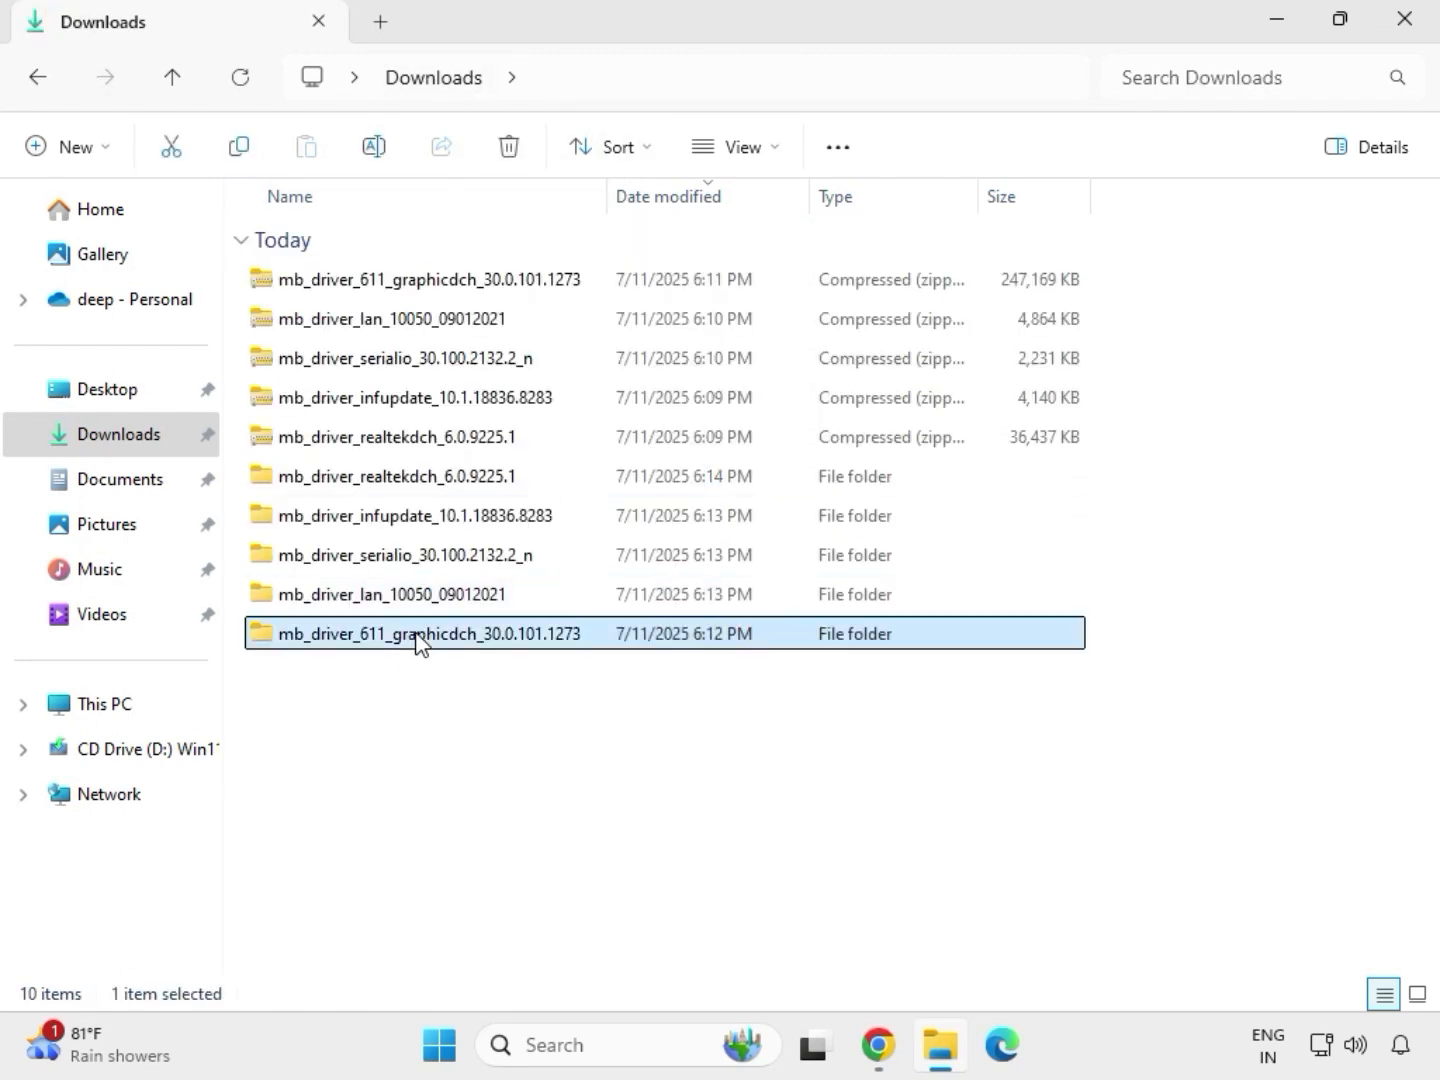
{"action": "double_click", "coordinate": [443, 640]}
{"action": "left_click", "coordinate": [396, 285]}
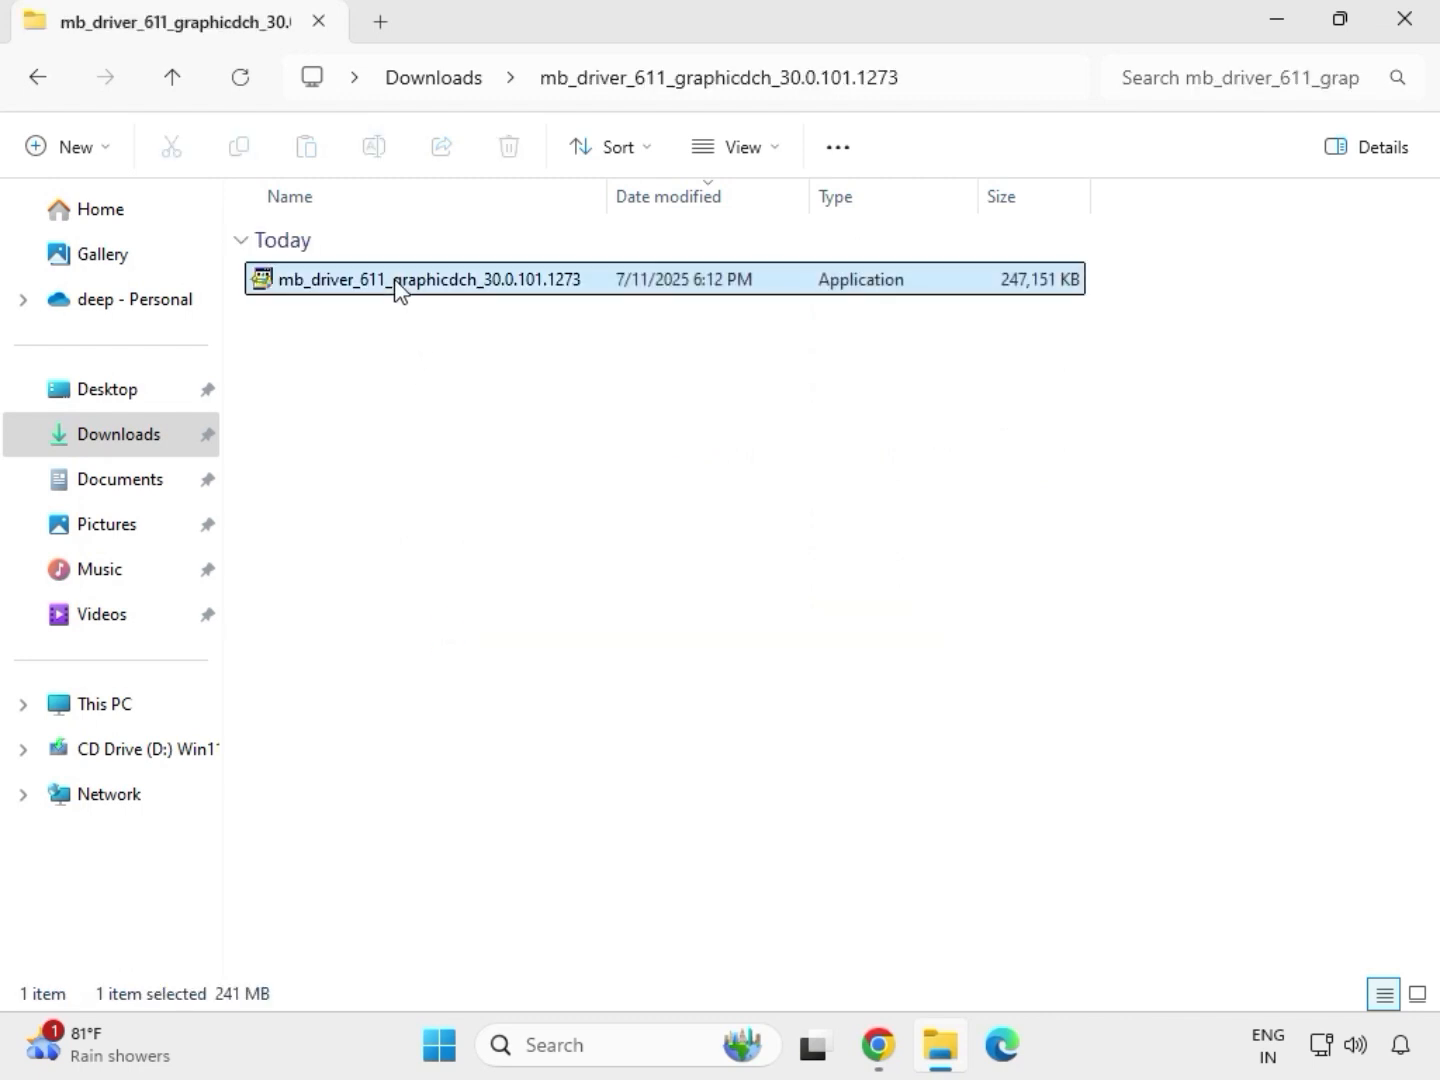
{"action": "right_click", "coordinate": [395, 284]}
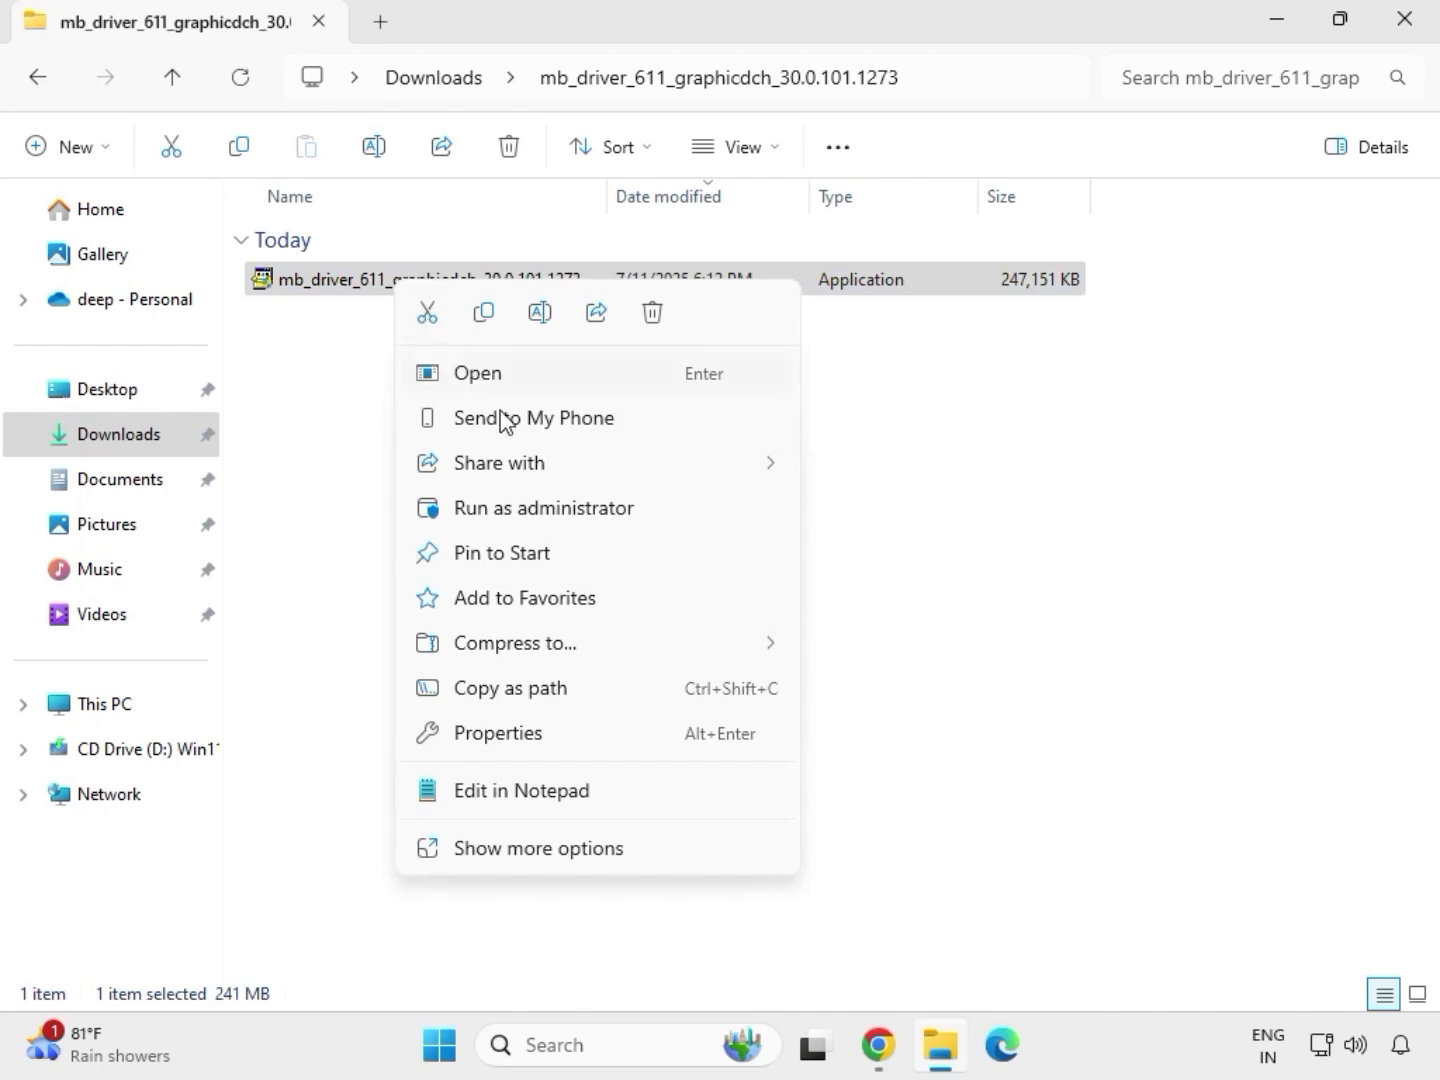
{"action": "left_click", "coordinate": [548, 508]}
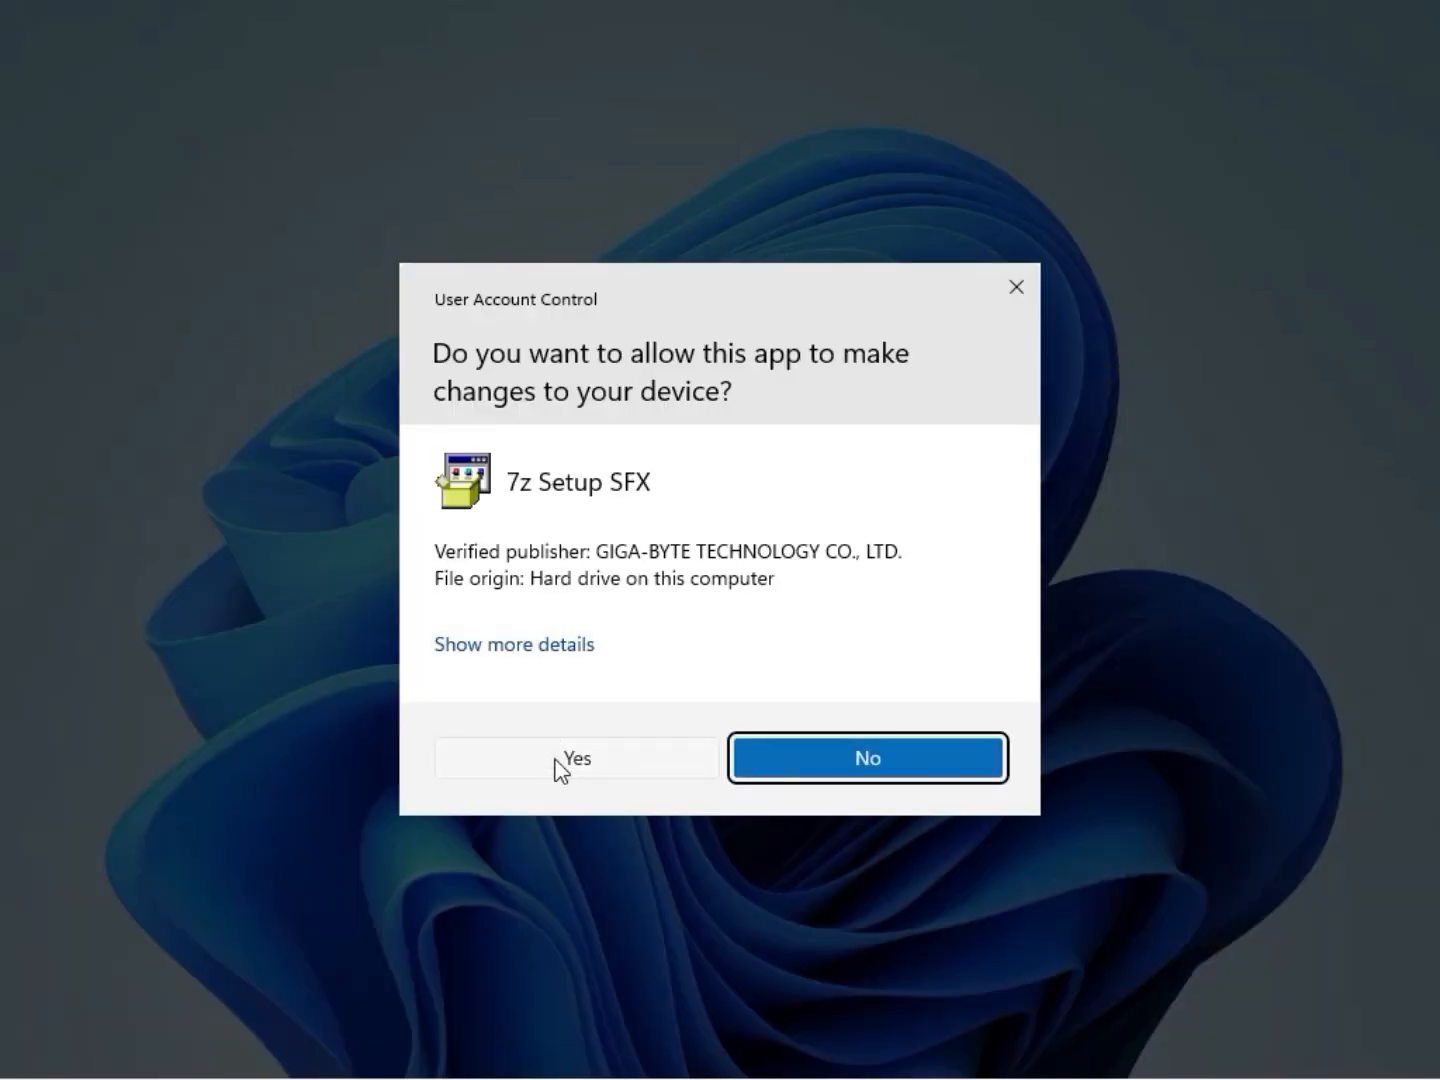
{"action": "left_click", "coordinate": [560, 762]}
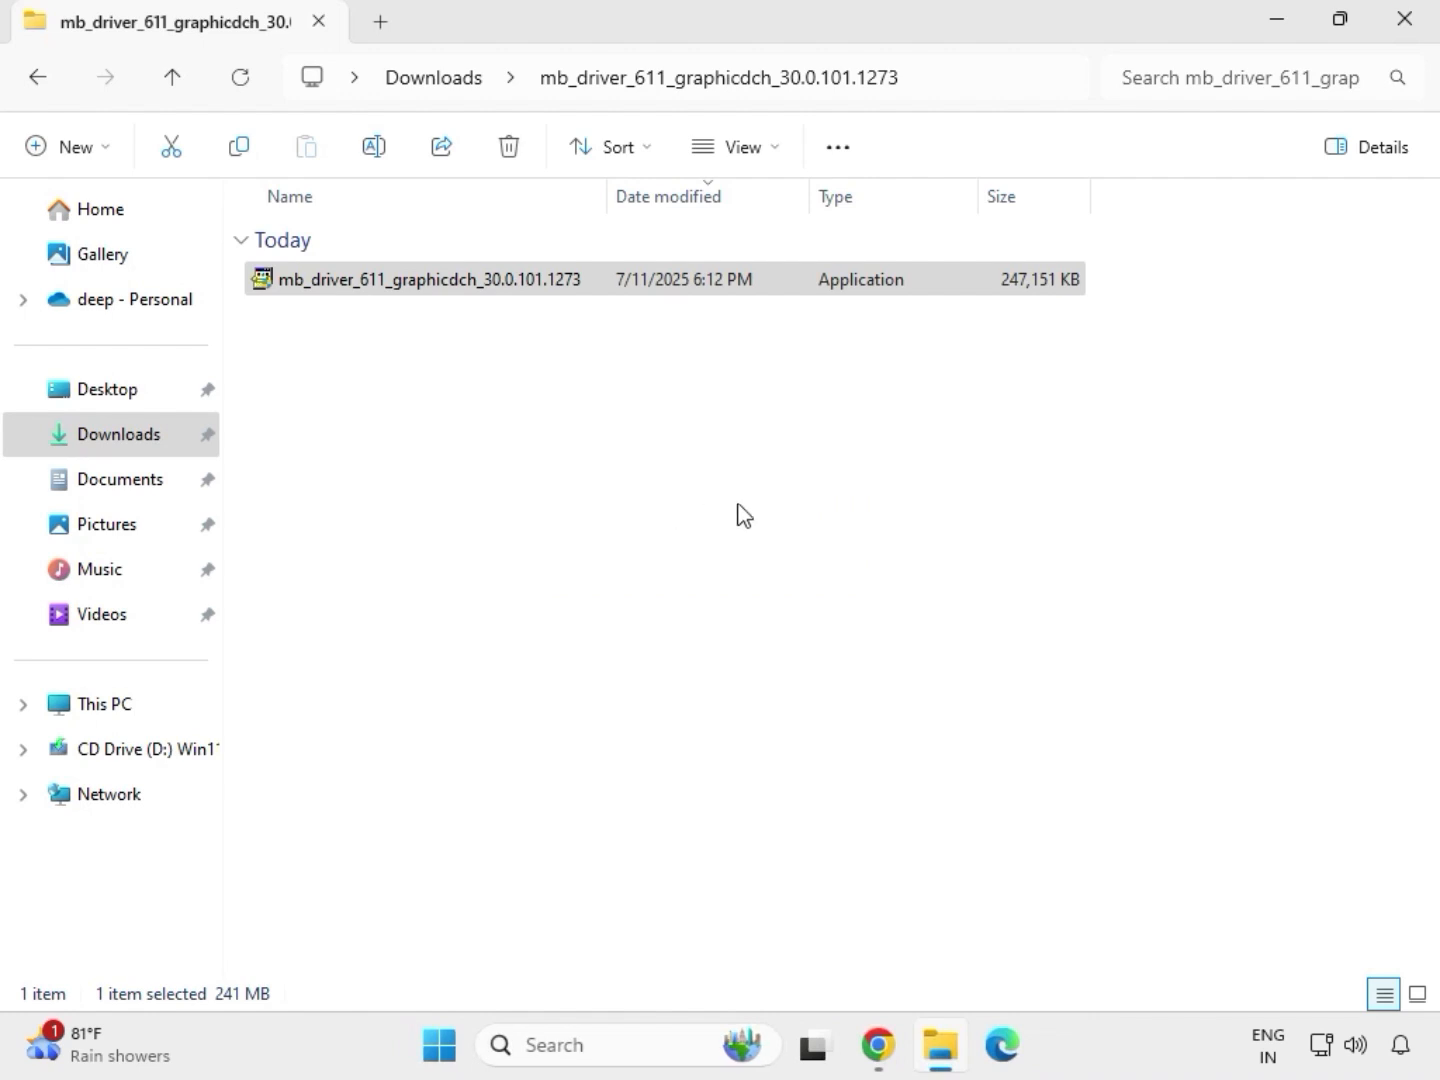
- Install the Realtek Audio Driver by running Setup as administrator from the extracted mb_driver_realtekdch_6.0.9225.1 folder, and finish the wizard with the restart postponed
{"action": "left_click", "coordinate": [447, 80]}
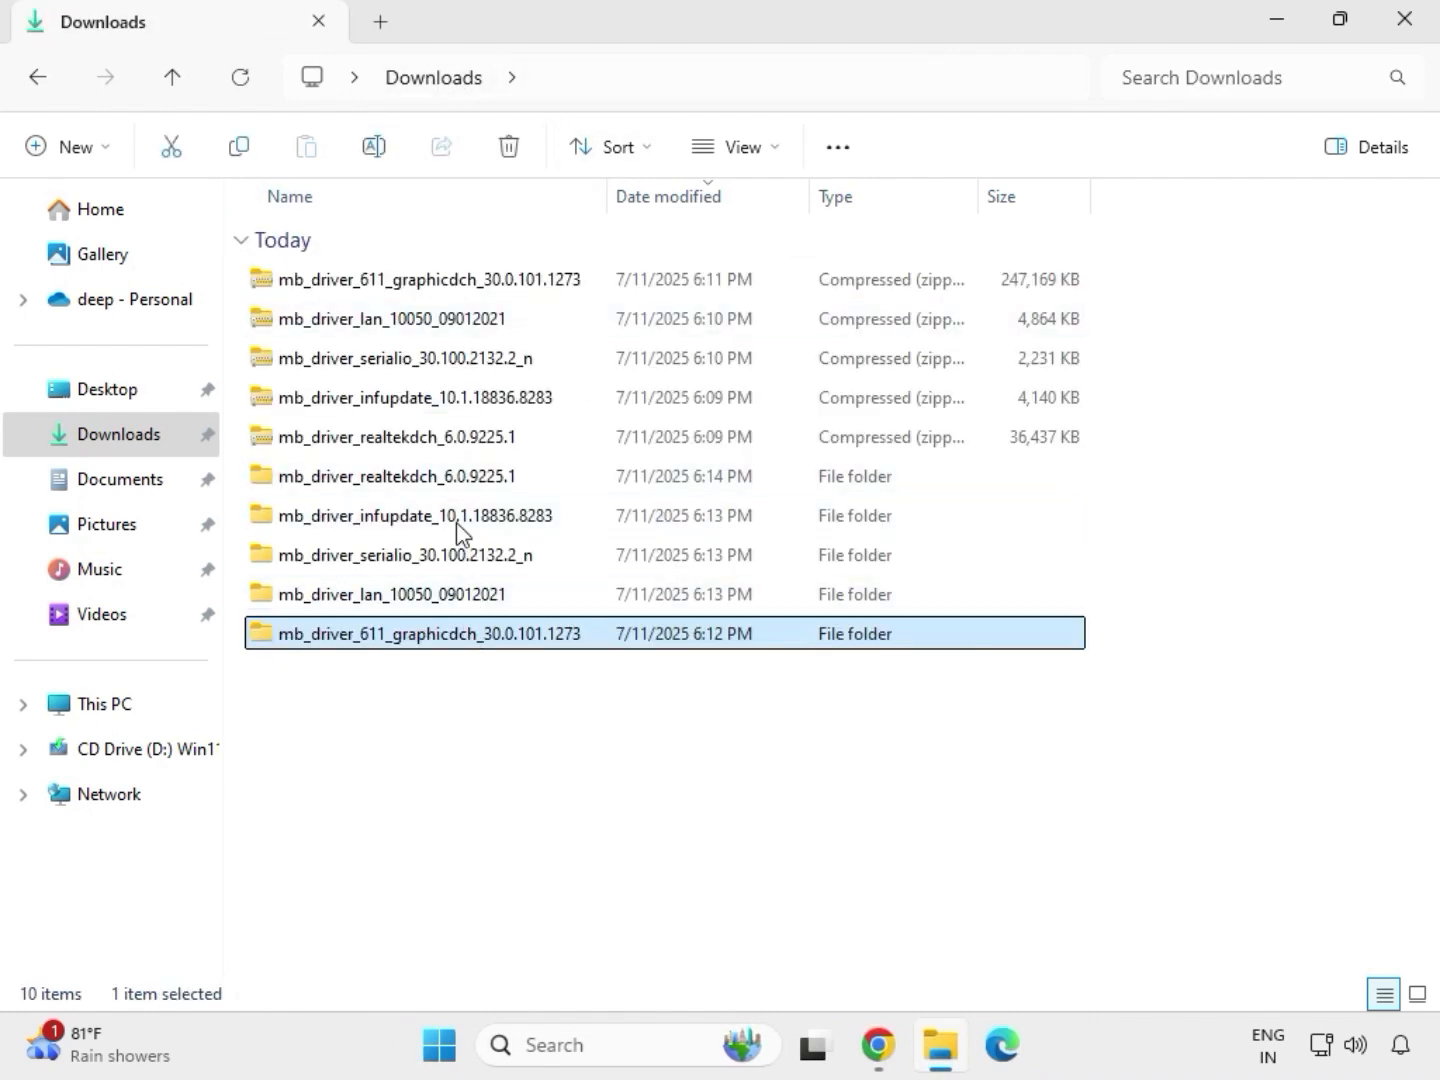
{"action": "double_click", "coordinate": [446, 477]}
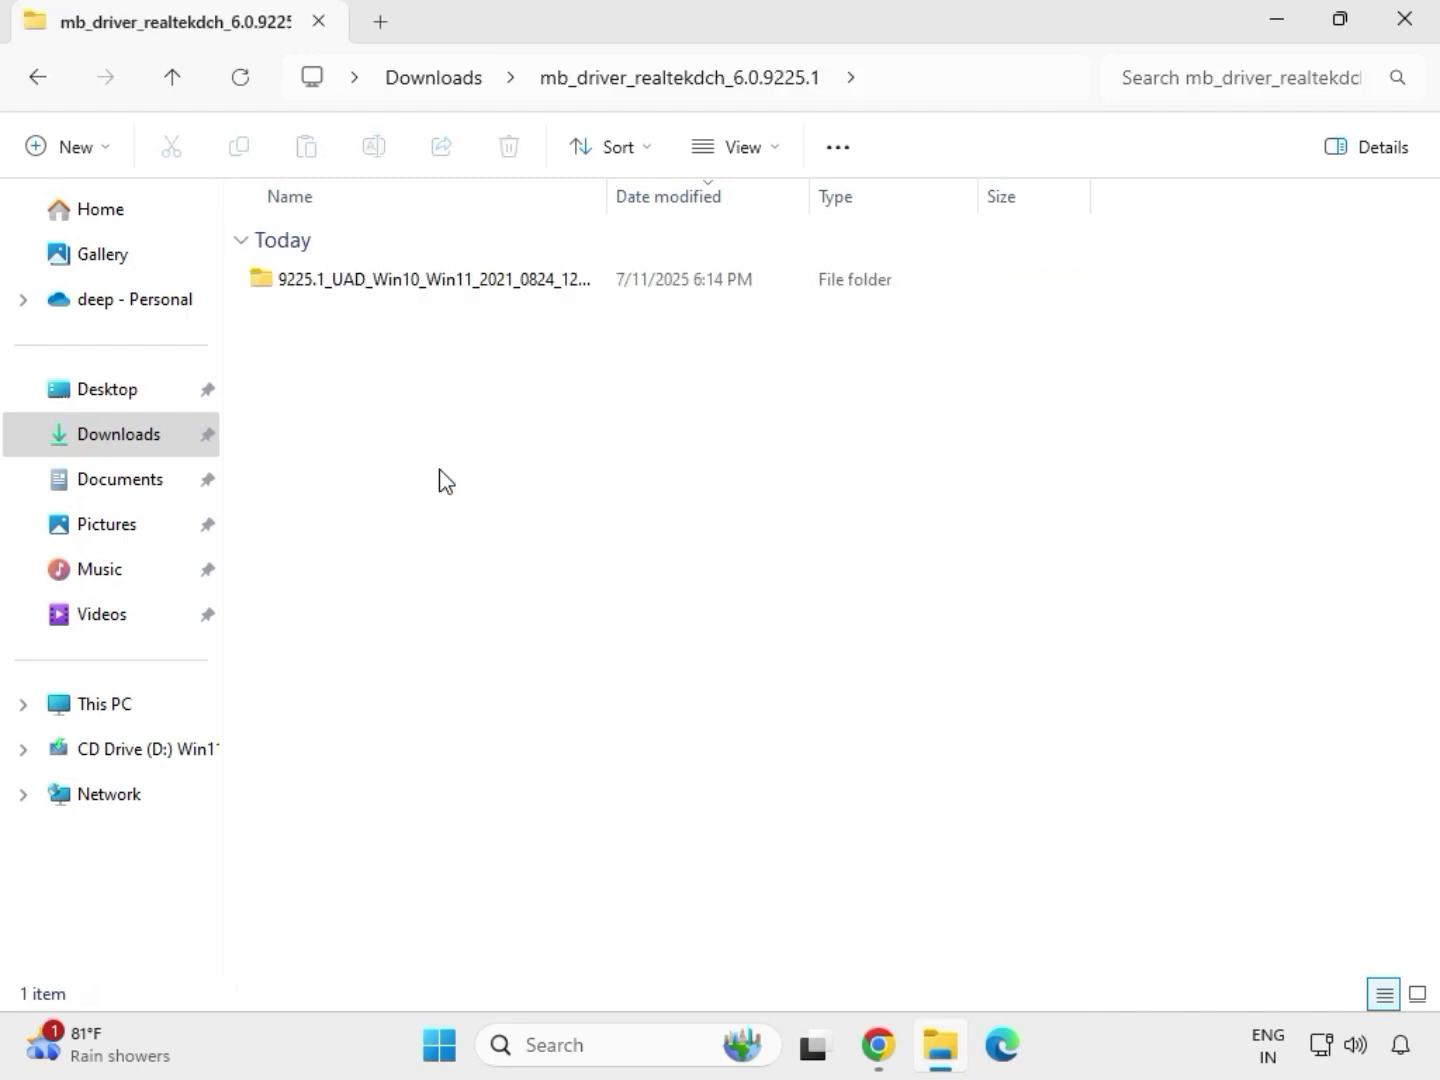
{"action": "double_click", "coordinate": [421, 271]}
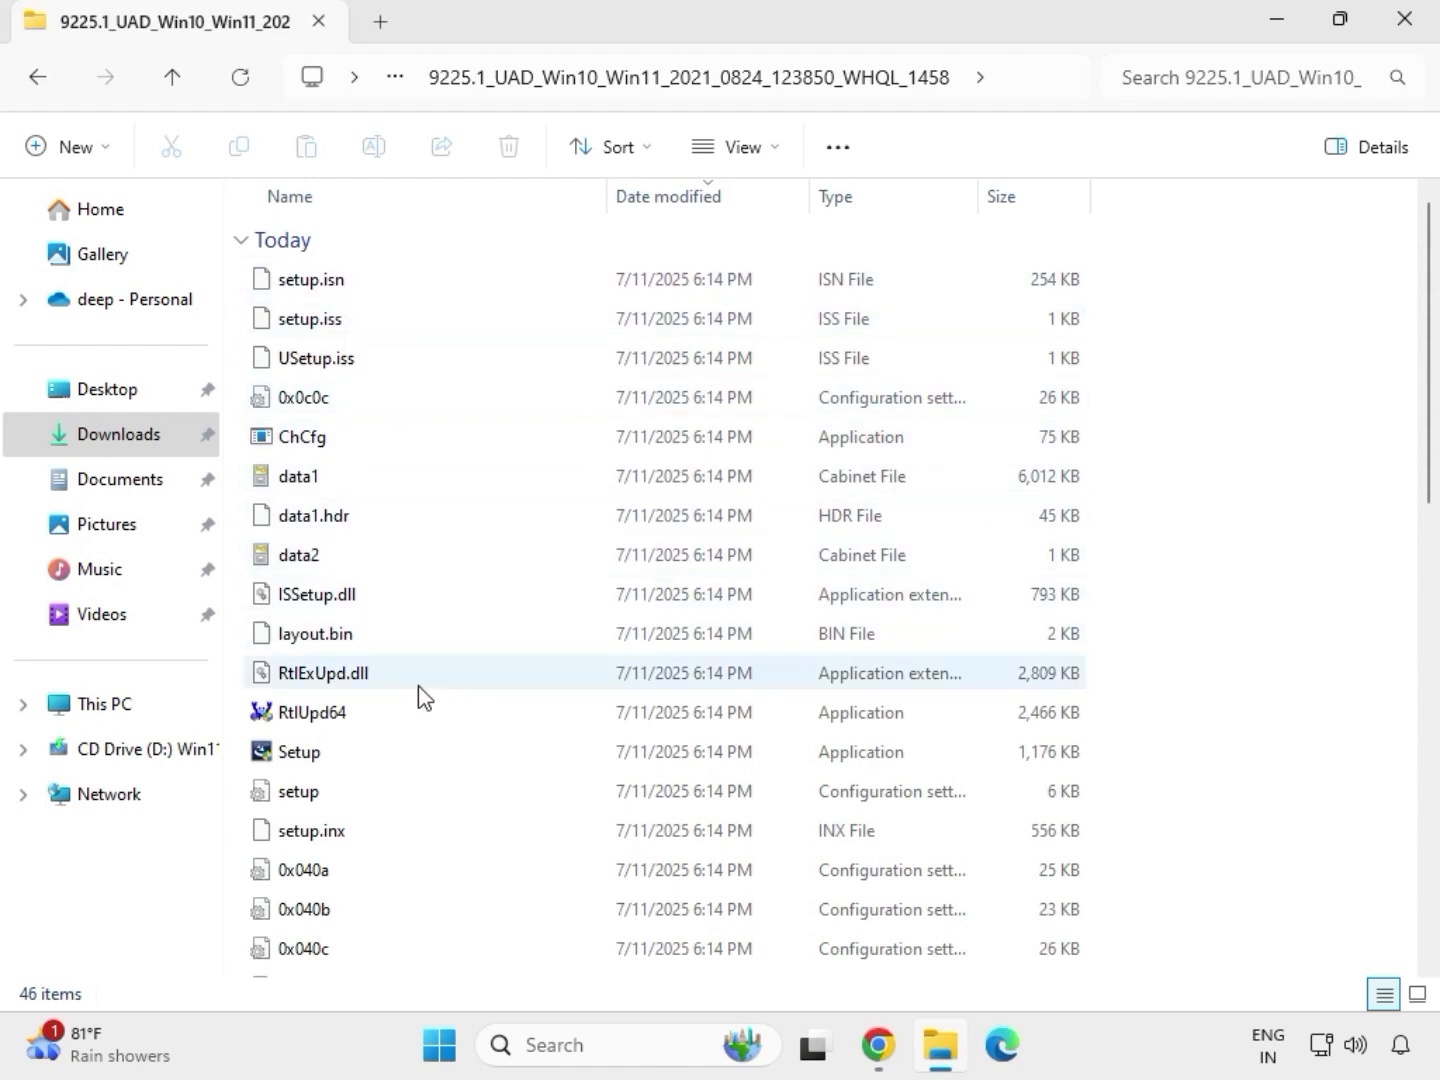
{"action": "left_click", "coordinate": [331, 758]}
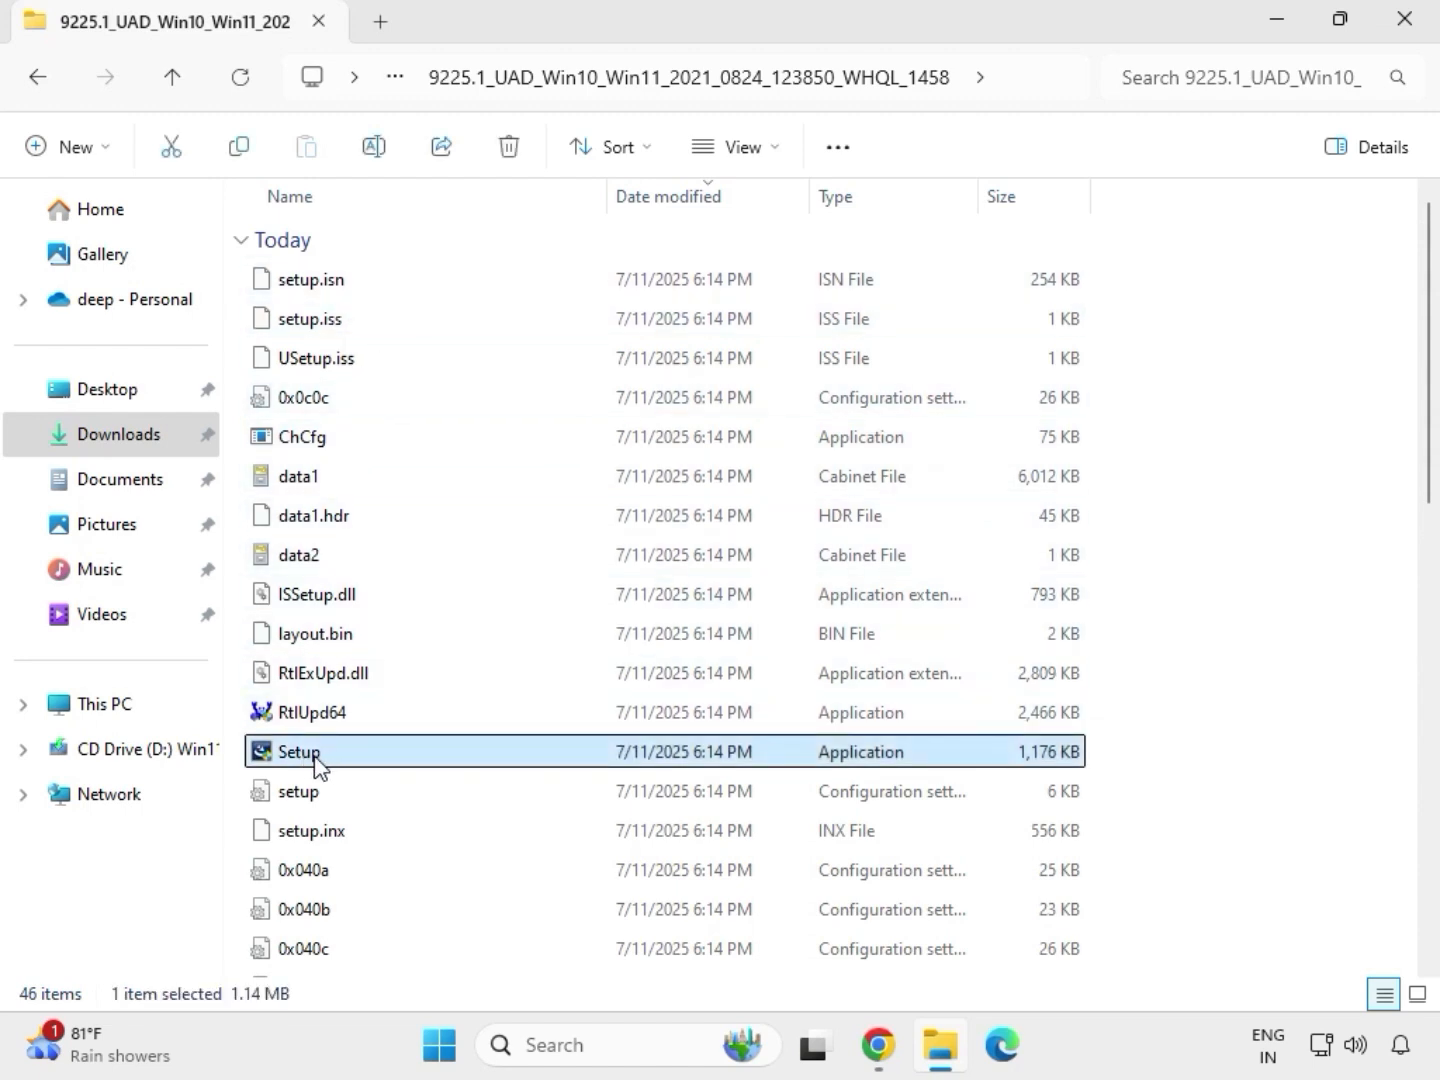
{"action": "right_click", "coordinate": [331, 758]}
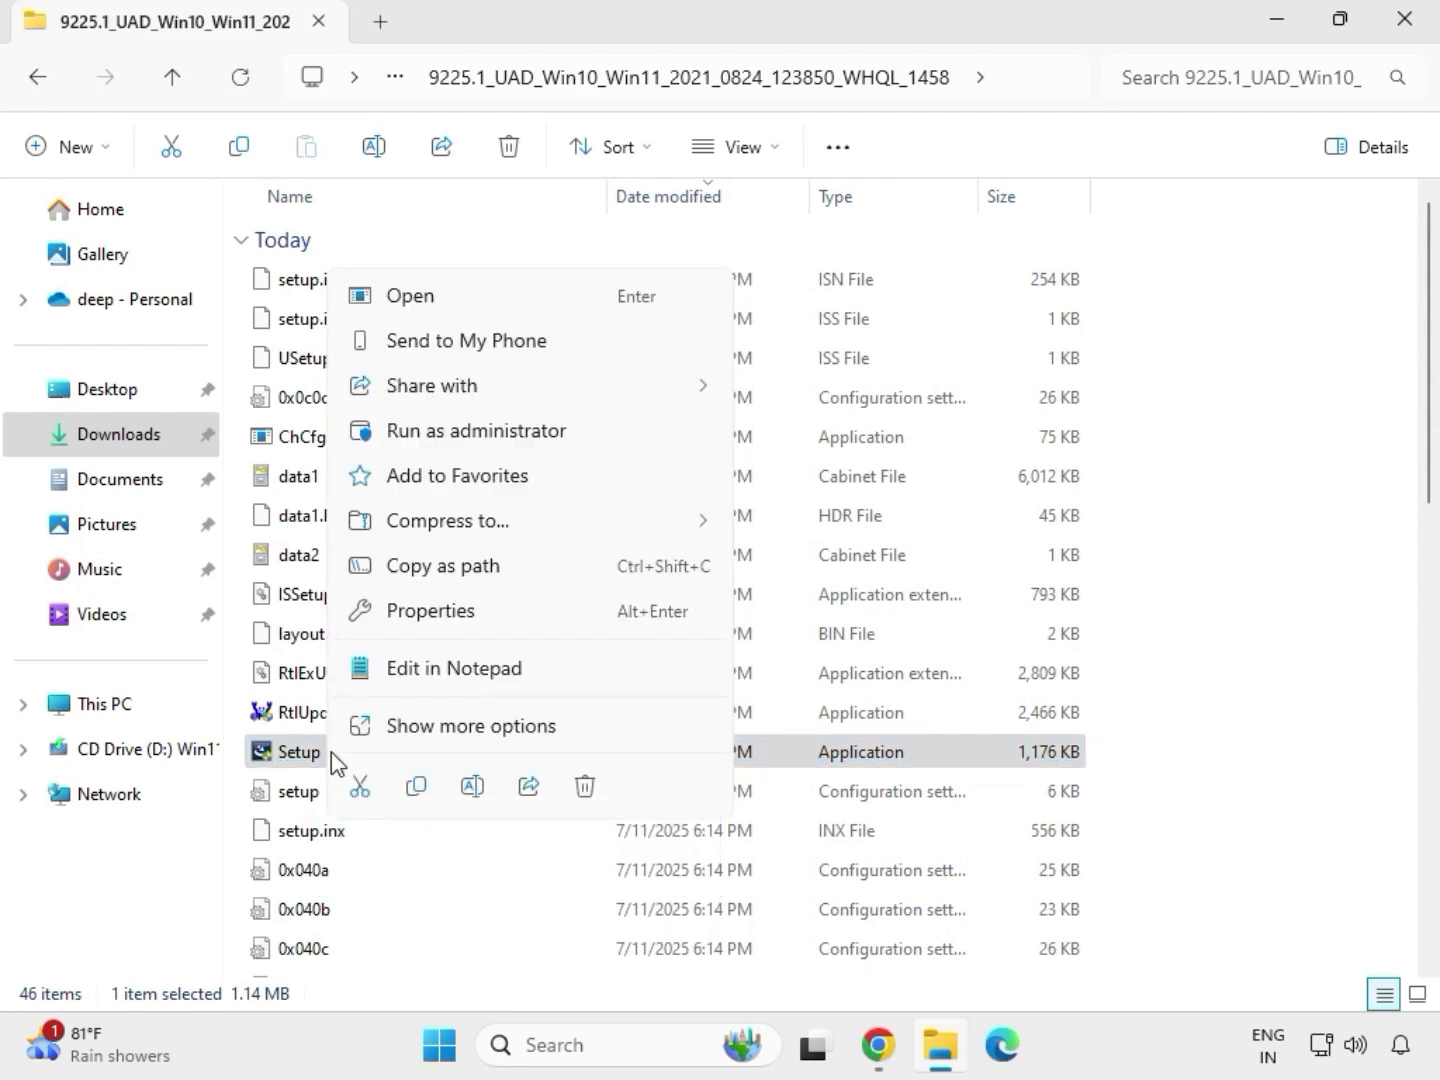
{"action": "left_click", "coordinate": [446, 440]}
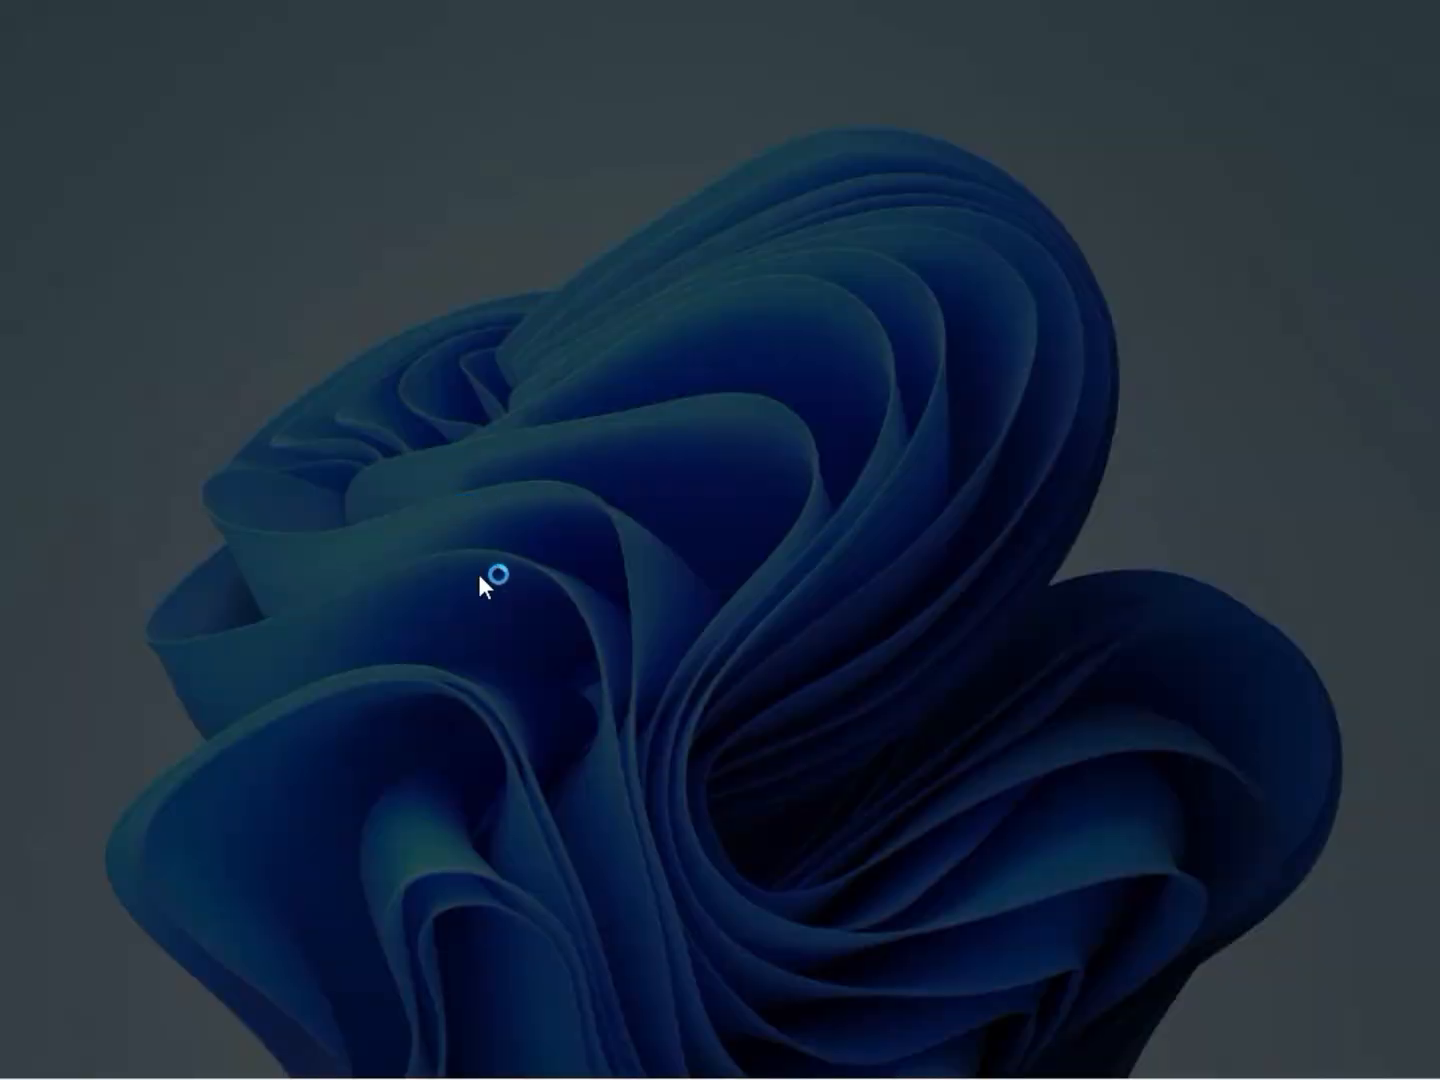
{"action": "left_click", "coordinate": [519, 759]}
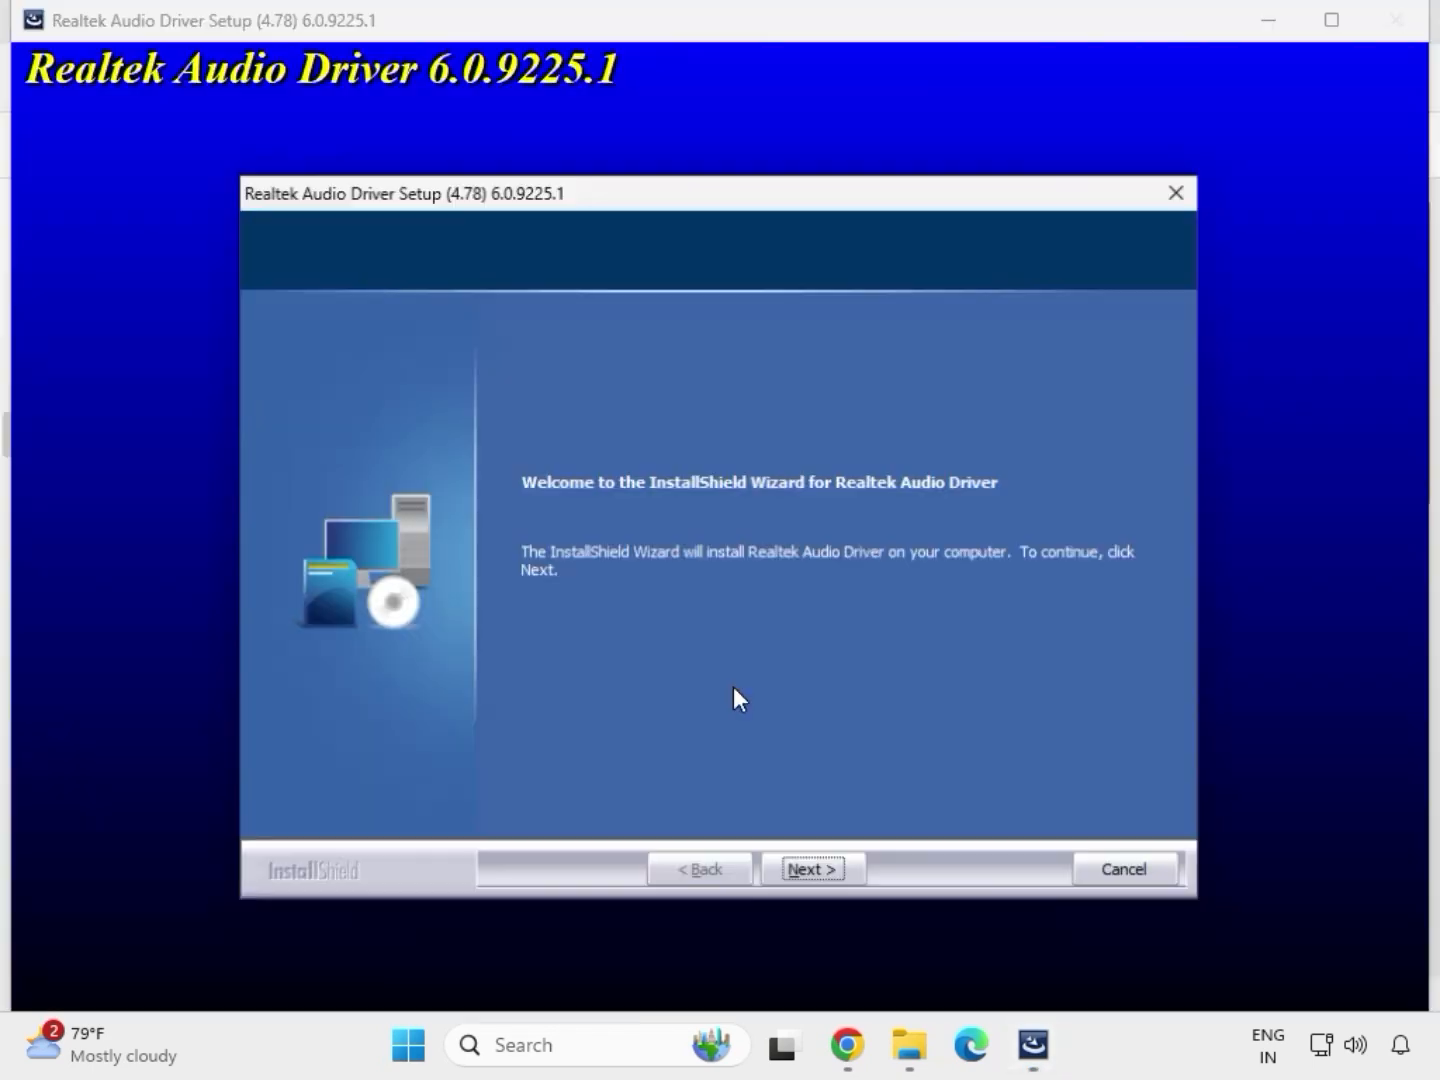
{"action": "left_click", "coordinate": [816, 870]}
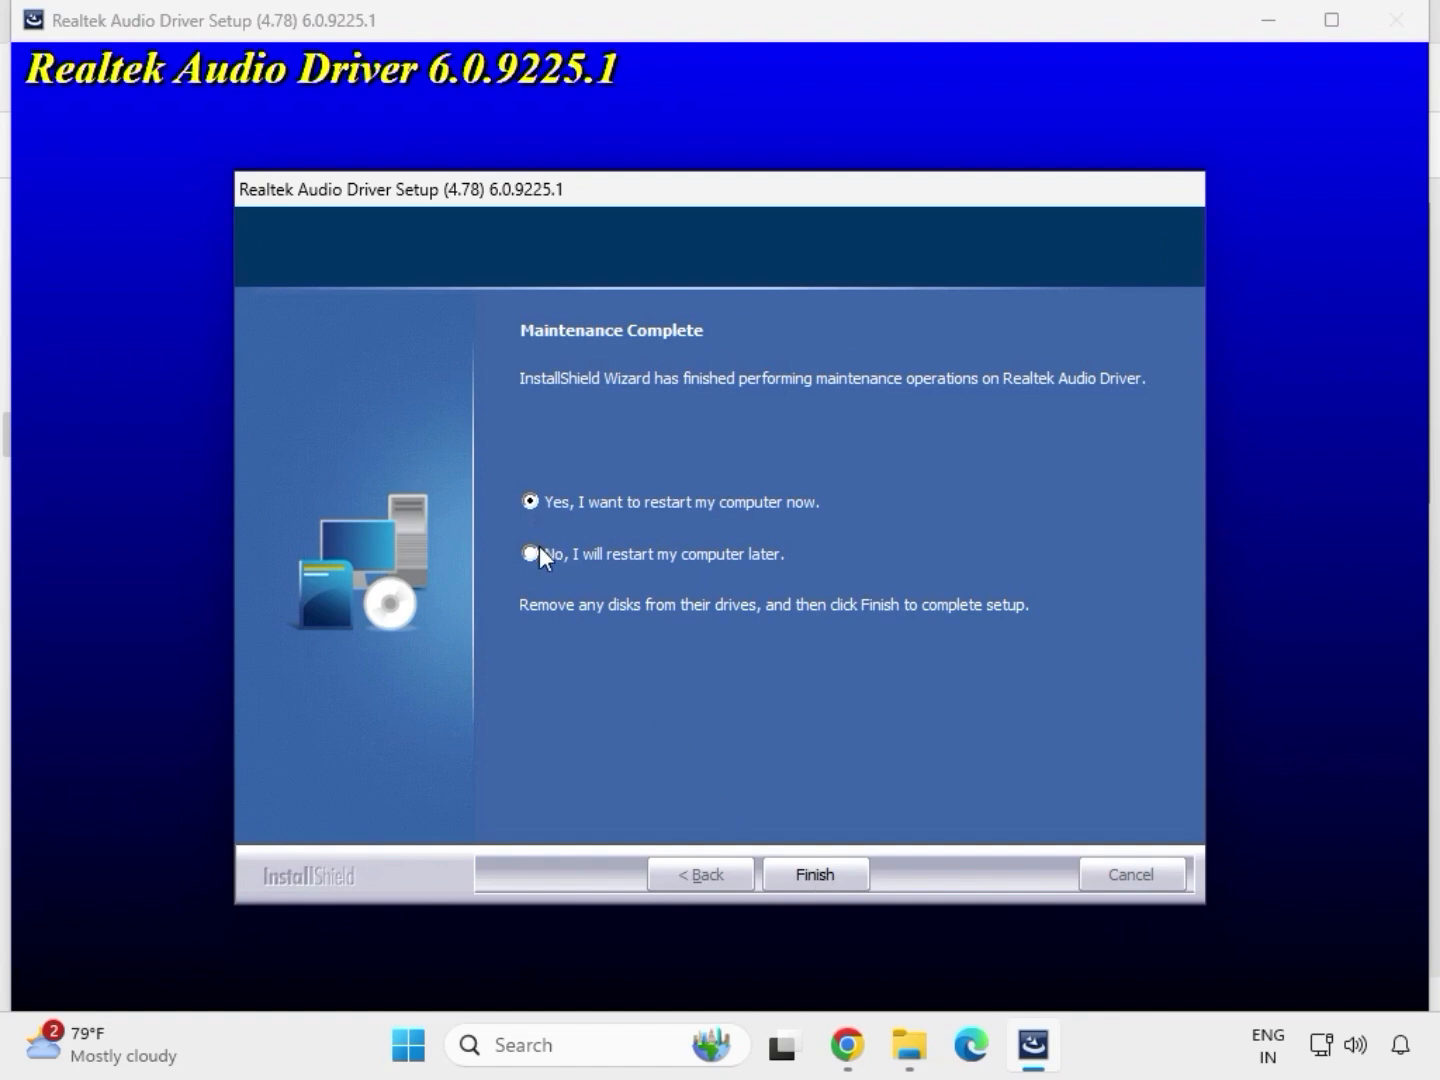
{"action": "left_click", "coordinate": [813, 874]}
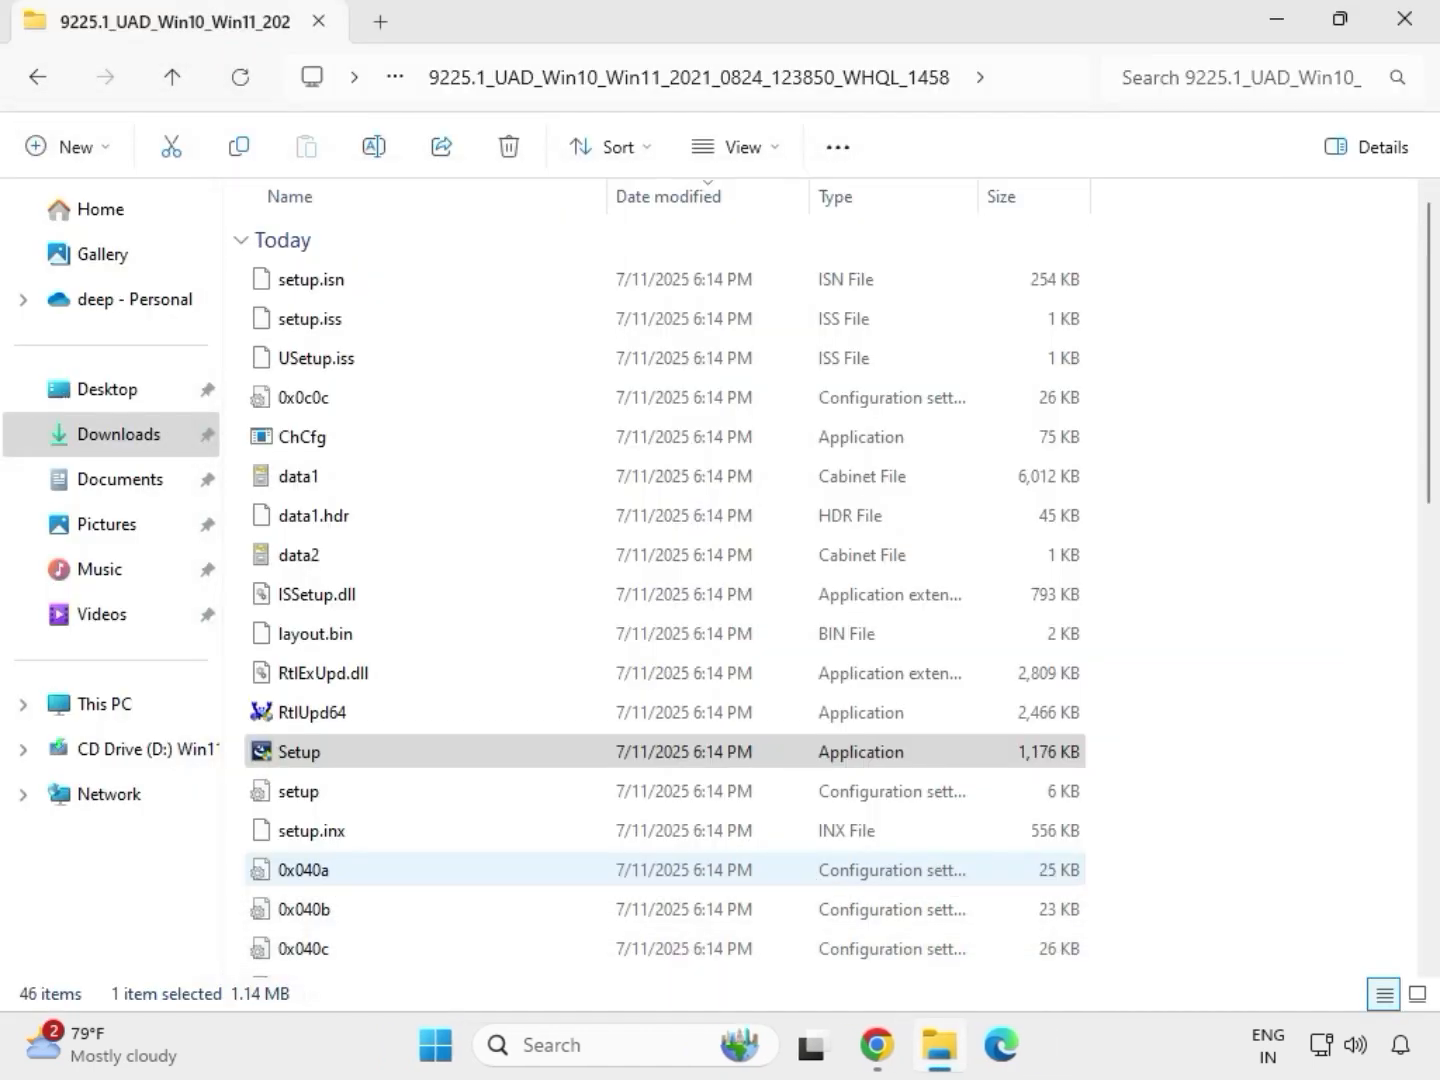